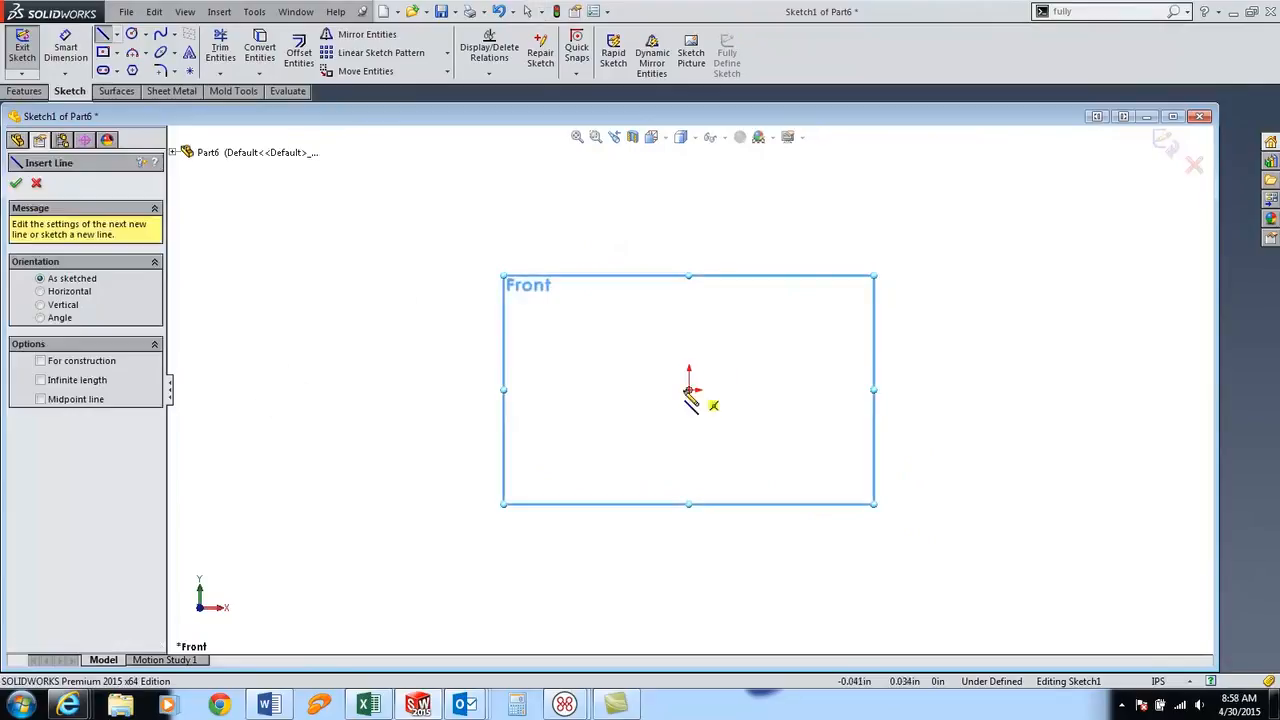
Draw a circle at each end of the vertical line, one at its upper endpoint and one at the origin
{"action": "right_click_drag", "start_coordinate": [774, 334], "coordinate": [806, 334]}
{"action": "left_click_drag", "start_coordinate": [689, 236], "coordinate": [698, 252]}
{"action": "left_click_drag", "start_coordinate": [689, 389], "coordinate": [724, 389]}
Dimension the vertical line between the circle centres to 1 in
{"action": "mouse_move", "coordinate": [826, 337]}
{"action": "right_mouse_down"}
{"action": "mouse_move", "coordinate": [808, 334]}
{"action": "mouse_move", "coordinate": [797, 295]}
{"action": "right_mouse_up"}
{"action": "left_click", "coordinate": [689, 309]}
{"action": "left_click", "coordinate": [779, 310]}
{"action": "type", "text": "1"}
{"action": "key", "text": "Return"}
{"action": "key", "text": "Escape"}
Offset the upper and lower circles outward by 0.1 in
{"action": "left_click", "coordinate": [288, 60]}
{"action": "left_click", "coordinate": [687, 222]}
{"action": "left_click", "coordinate": [673, 370]}
{"action": "key", "text": "Return"}
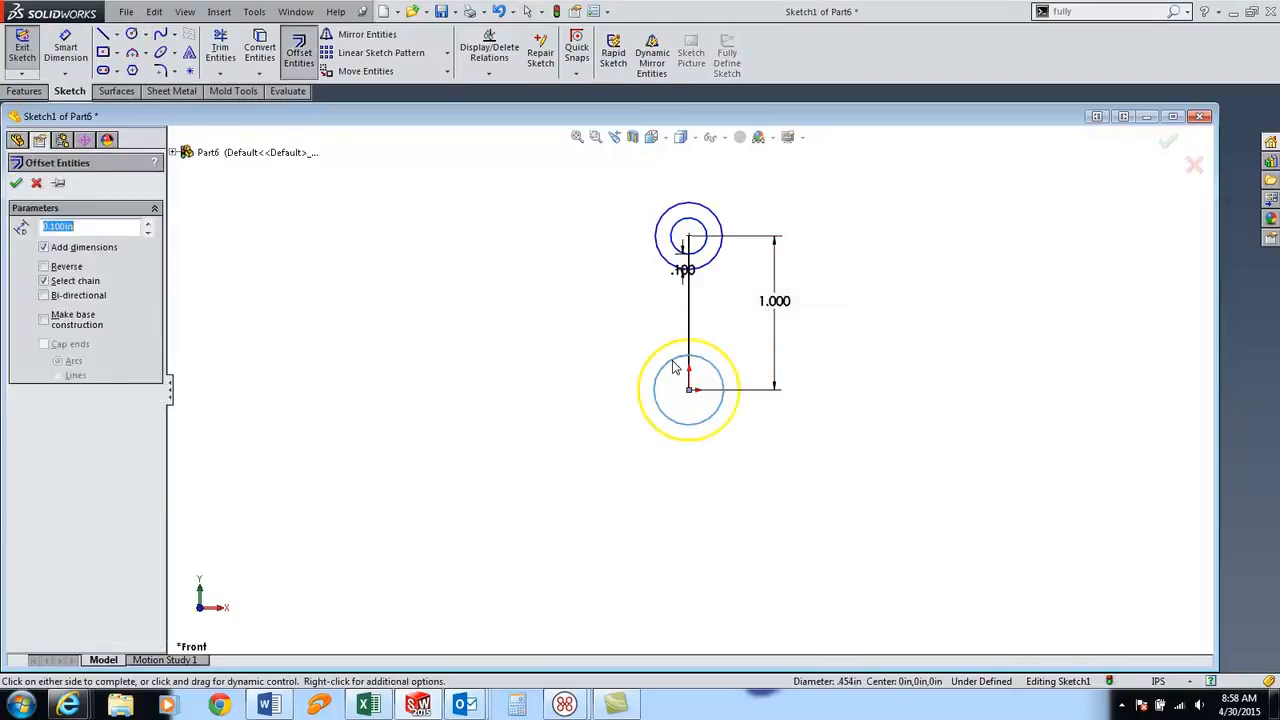
Resize the circle pairs to inner diameters of about 0.26 in for the lower and about 0.19 in for the upper
{"action": "scroll", "coordinate": [711, 263], "scroll_direction": "down", "scroll_amount": 3}
{"action": "left_click", "coordinate": [594, 560]}
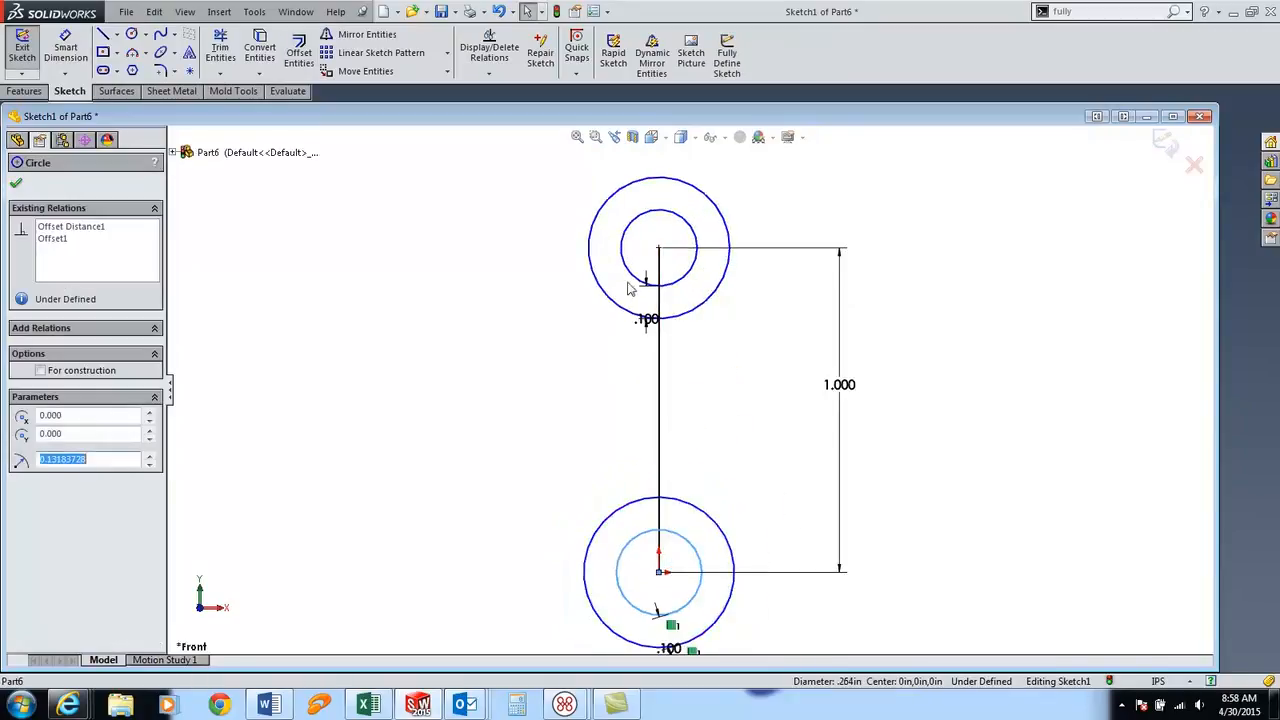
{"action": "left_click", "coordinate": [609, 316]}
{"action": "left_click", "coordinate": [506, 358]}
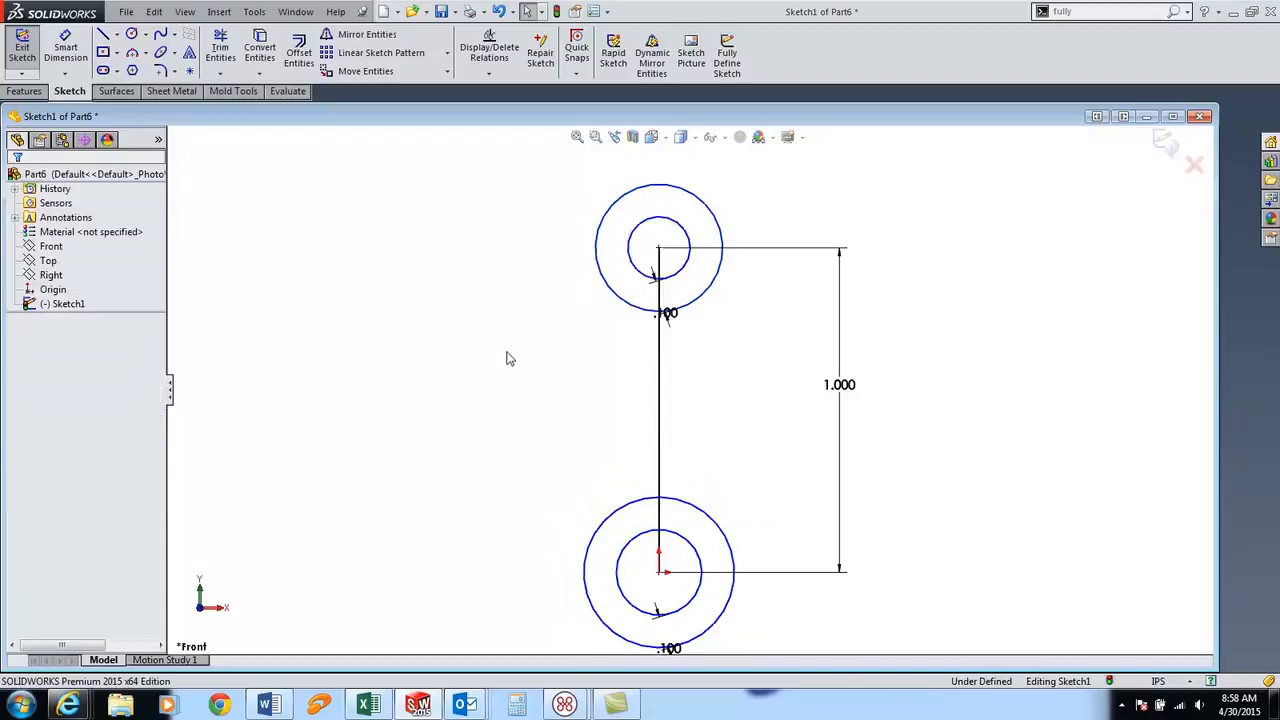
Sketch one vertical line and one slanted line in the free area to the left of the circles
{"action": "key", "text": "l"}
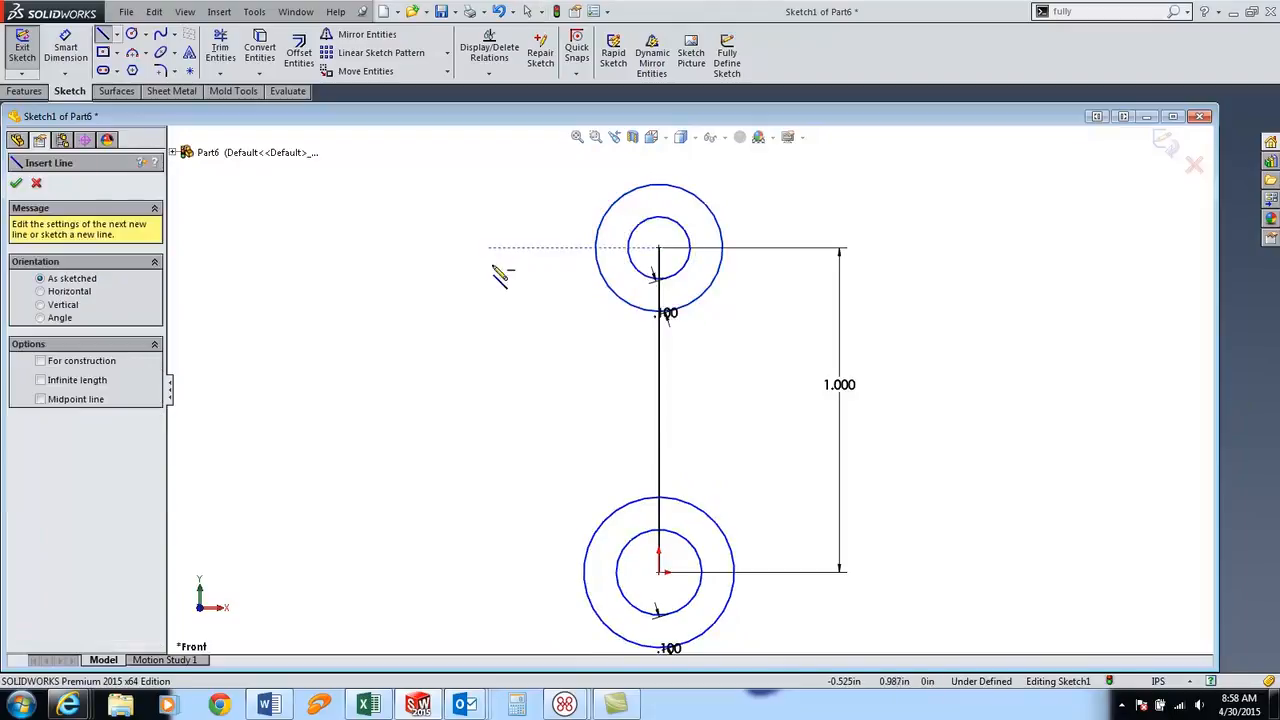
{"action": "left_click_drag", "start_coordinate": [489, 247], "coordinate": [489, 429]}
{"action": "left_click_drag", "start_coordinate": [421, 294], "coordinate": [338, 407]}
{"action": "key", "text": "Escape"}
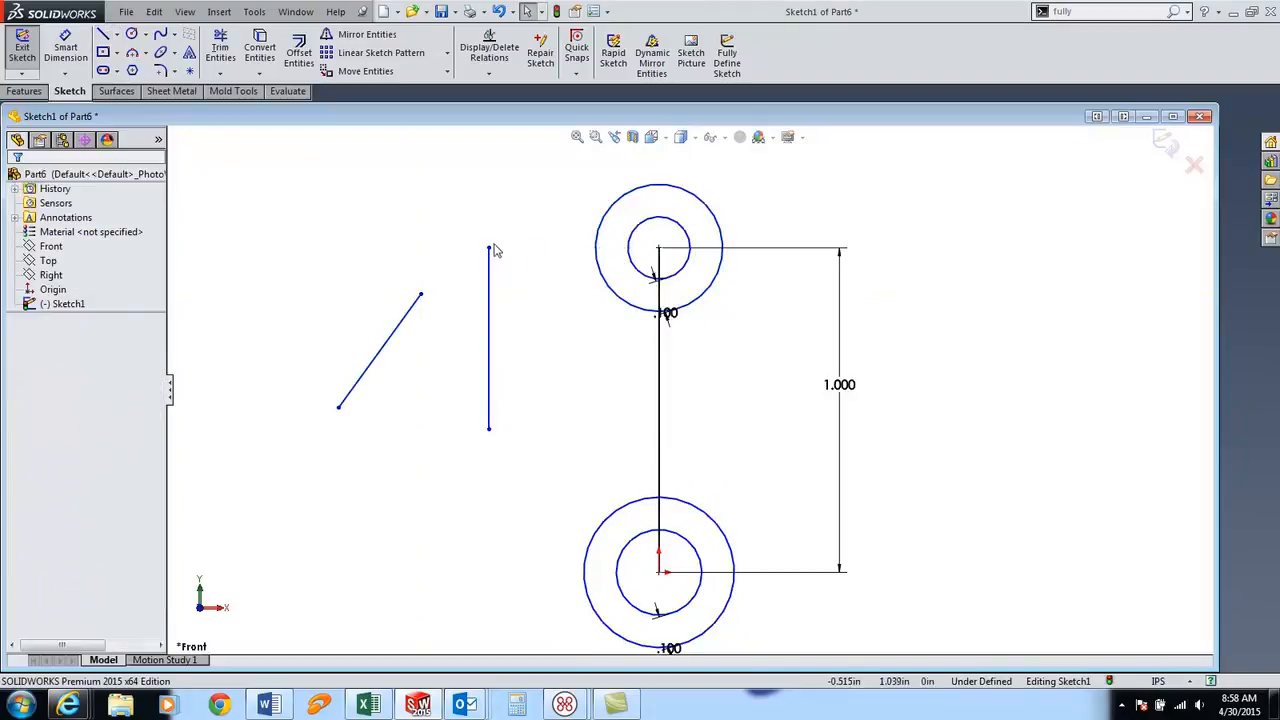
Attach the vertical line's endpoints to the two outer circles and stretch the slanted line along their left side
{"action": "left_click_drag", "start_coordinate": [489, 247], "coordinate": [515, 285]}
{"action": "left_click_drag", "start_coordinate": [421, 294], "coordinate": [400, 275]}
{"action": "left_click_drag", "start_coordinate": [517, 289], "coordinate": [634, 314]}
{"action": "left_click_drag", "start_coordinate": [635, 430], "coordinate": [635, 495]}
{"action": "left_click_drag", "start_coordinate": [403, 278], "coordinate": [586, 165]}
{"action": "left_click_drag", "start_coordinate": [340, 407], "coordinate": [551, 636]}
Make the slanted line tangent to both outer circles and shorten its upper end to the upper circle
{"action": "left_click", "coordinate": [597, 603]}
{"action": "left_click_drag", "start_coordinate": [538, 563], "coordinate": [537, 562]}
{"action": "left_click", "coordinate": [590, 506]}
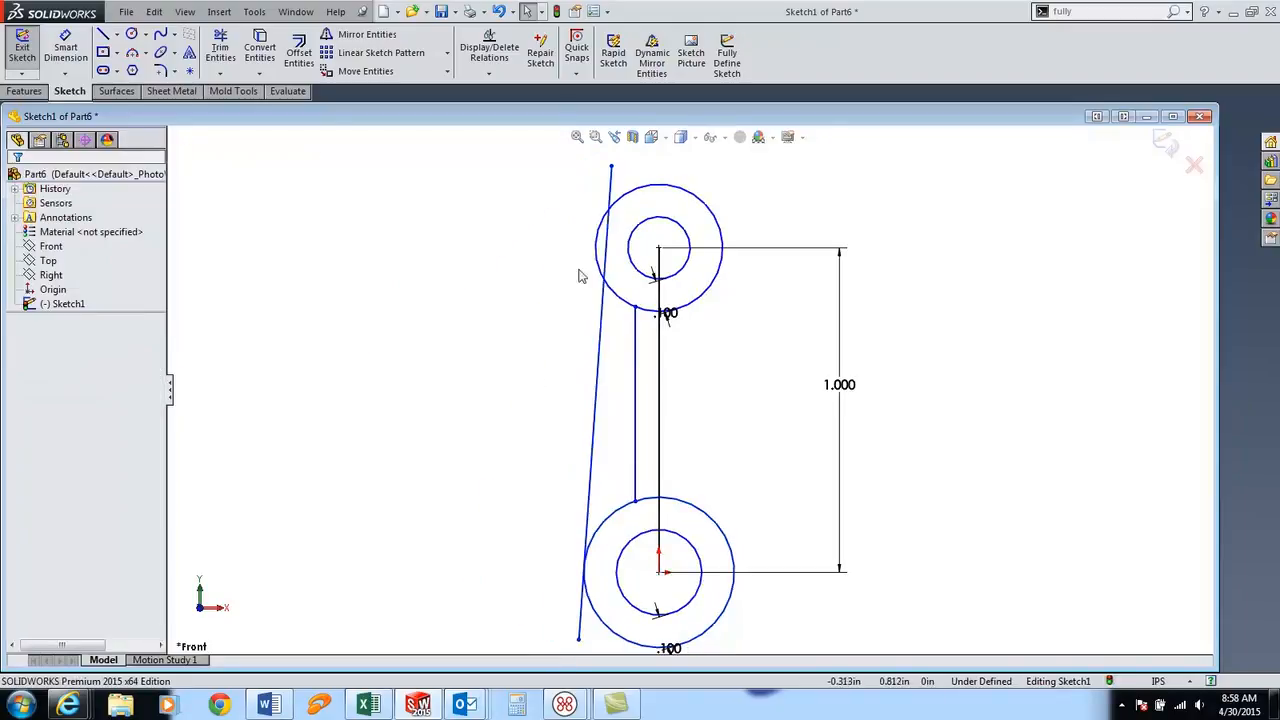
{"action": "left_click", "coordinate": [551, 200]}
{"action": "left_click_drag", "start_coordinate": [598, 165], "coordinate": [595, 240]}
Enlarge the lower inner circle to about 0.437 in diameter and fully define the sketch automatically
{"action": "scroll", "coordinate": [688, 387], "scroll_direction": "up", "scroll_amount": 3}
{"action": "mouse_move", "coordinate": [630, 520]}
{"action": "left_mouse_down"}
{"action": "mouse_move", "coordinate": [629, 497]}
{"action": "mouse_move", "coordinate": [609, 516]}
{"action": "mouse_move", "coordinate": [632, 509]}
{"action": "left_mouse_up"}
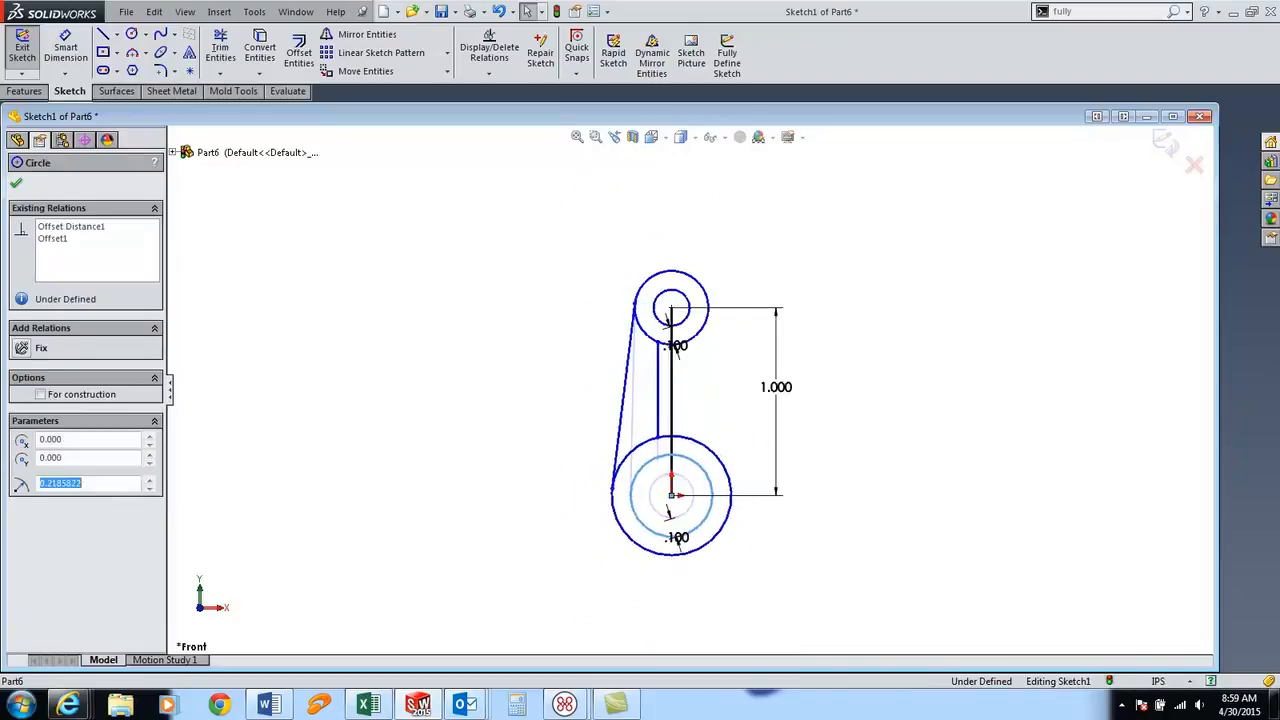
{"action": "left_click", "coordinate": [612, 246]}
{"action": "left_click", "coordinate": [733, 64]}
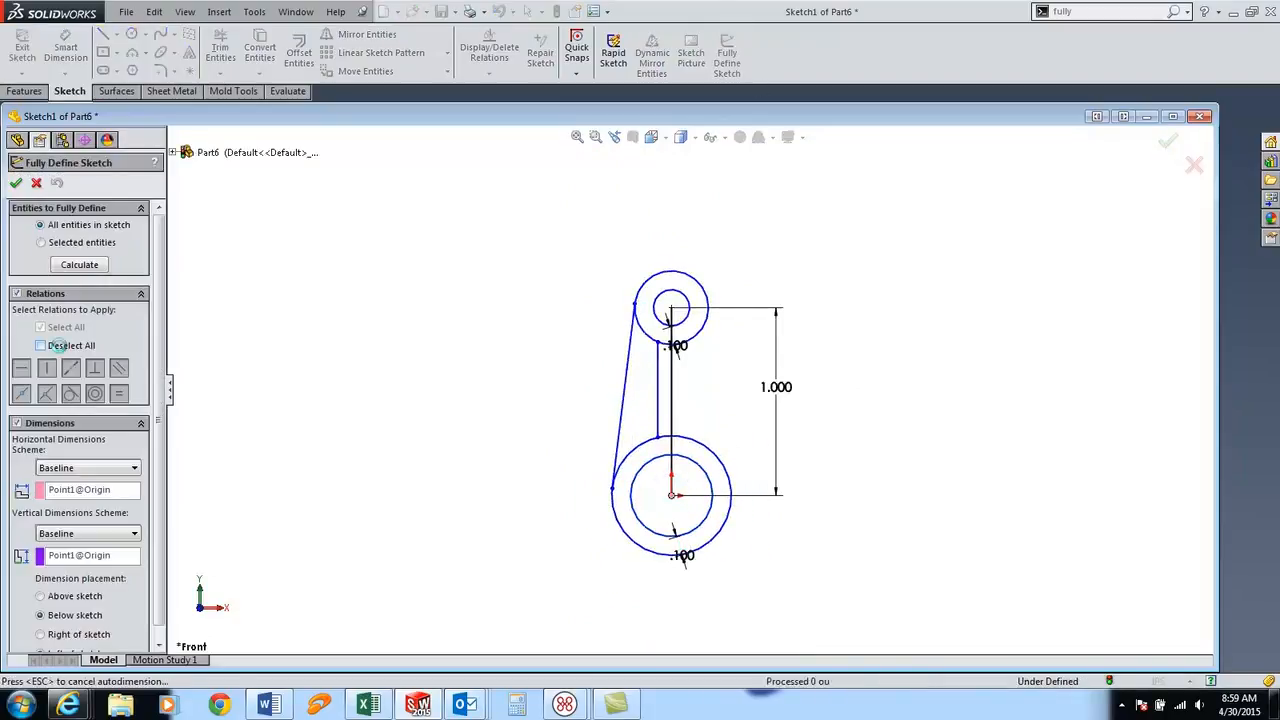
{"action": "key", "text": "Return"}
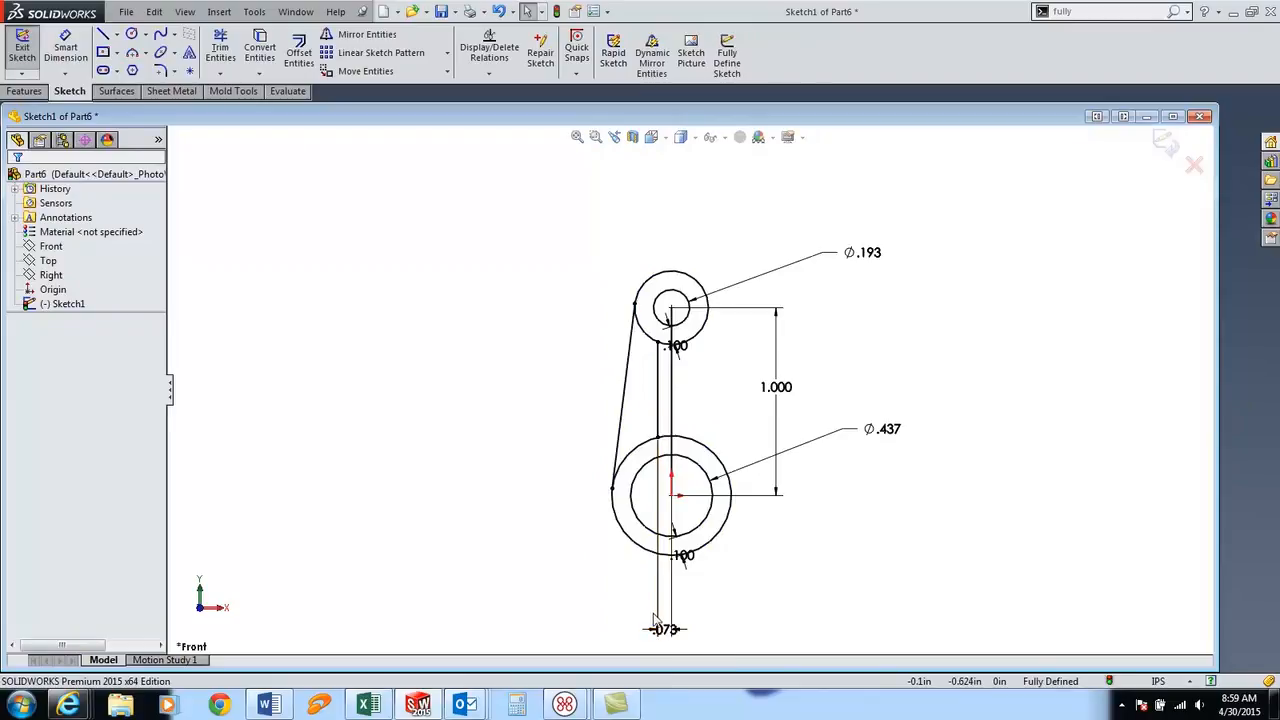
Convert the centre line to construction geometry and mirror the vertical and slanted side lines about it
{"action": "left_click", "coordinate": [677, 418]}
{"action": "left_click", "coordinate": [709, 423]}
{"action": "left_click_drag", "start_coordinate": [712, 421], "coordinate": [582, 373]}
{"action": "left_click", "coordinate": [446, 308]}
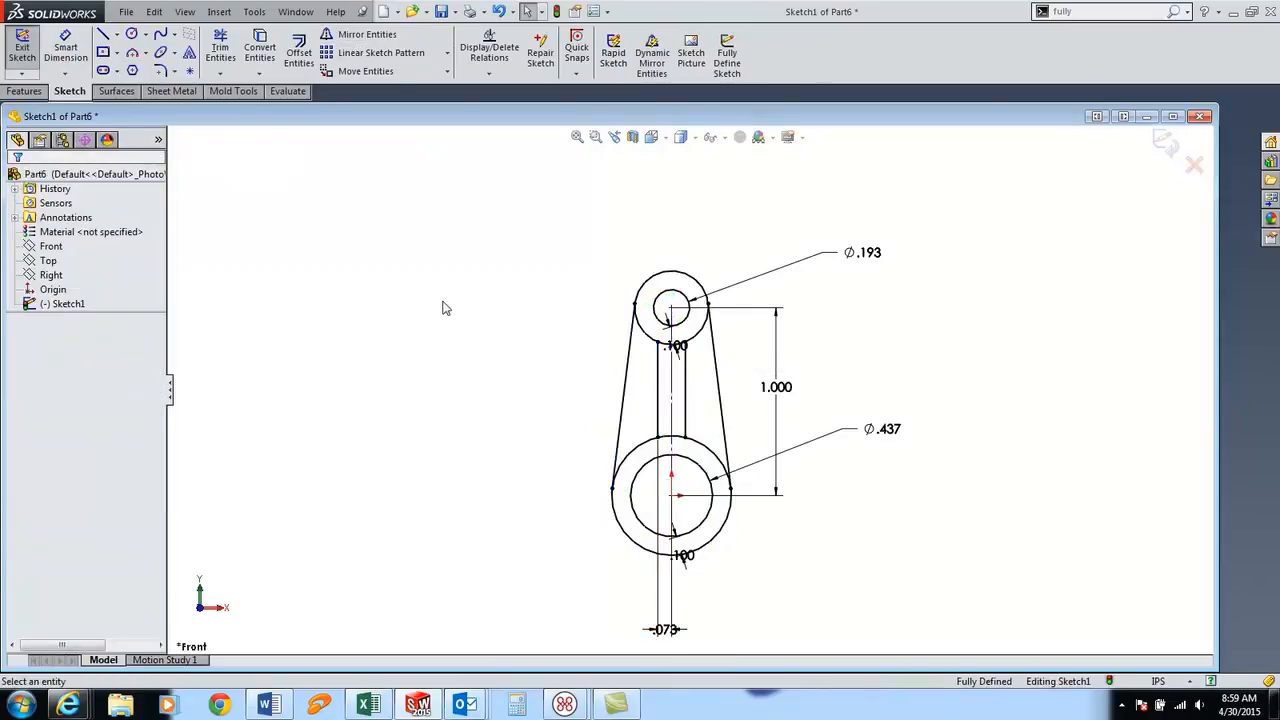
Replace the .073 dimension with a width dimension between the two inner vertical lines, set to 0.125 in
{"action": "left_click", "coordinate": [665, 631]}
{"action": "left_click_drag", "start_coordinate": [690, 415], "coordinate": [685, 562]}
{"action": "left_click", "coordinate": [575, 372]}
{"action": "type", "text": ".25"}
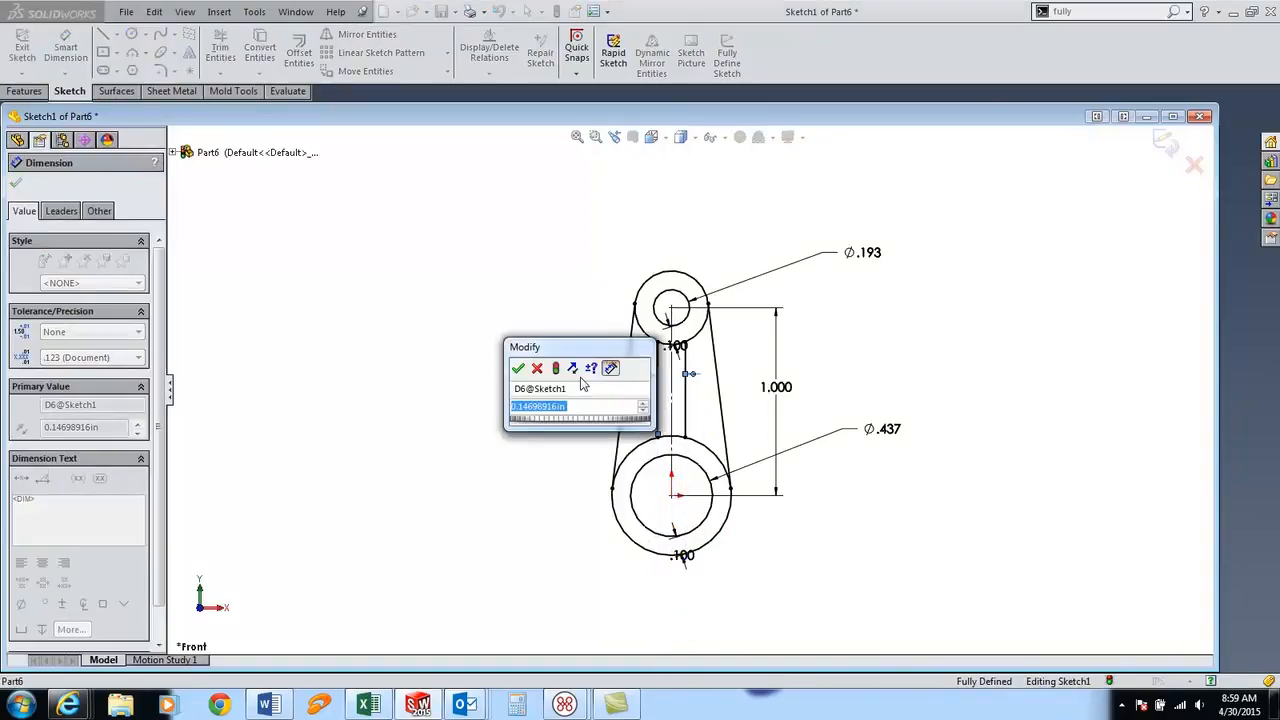
{"action": "type", "text": "/2"}
{"action": "key", "text": "Return"}
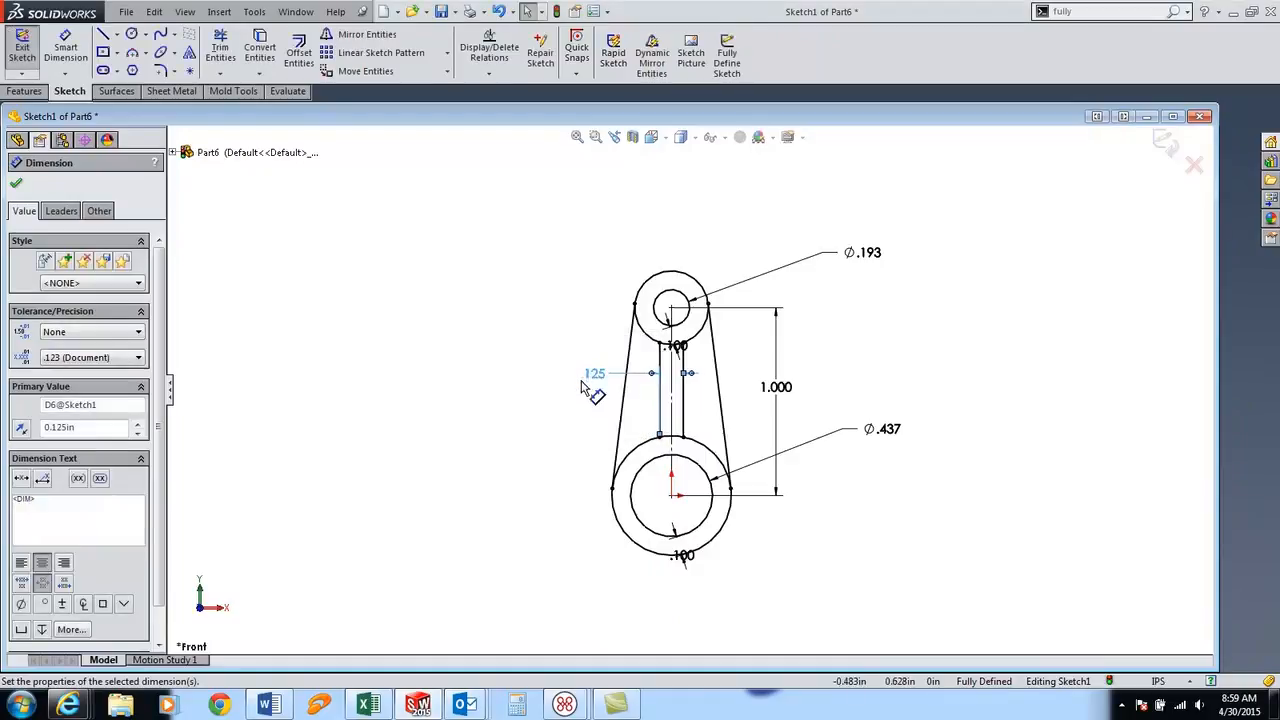
{"action": "left_click", "coordinate": [570, 440]}
Extrude the lower ring region as a boss, Mid Plane, with a depth of 0.2 in
{"action": "middle_click_drag", "start_coordinate": [571, 429], "coordinate": [543, 451]}
{"action": "key", "text": "s"}
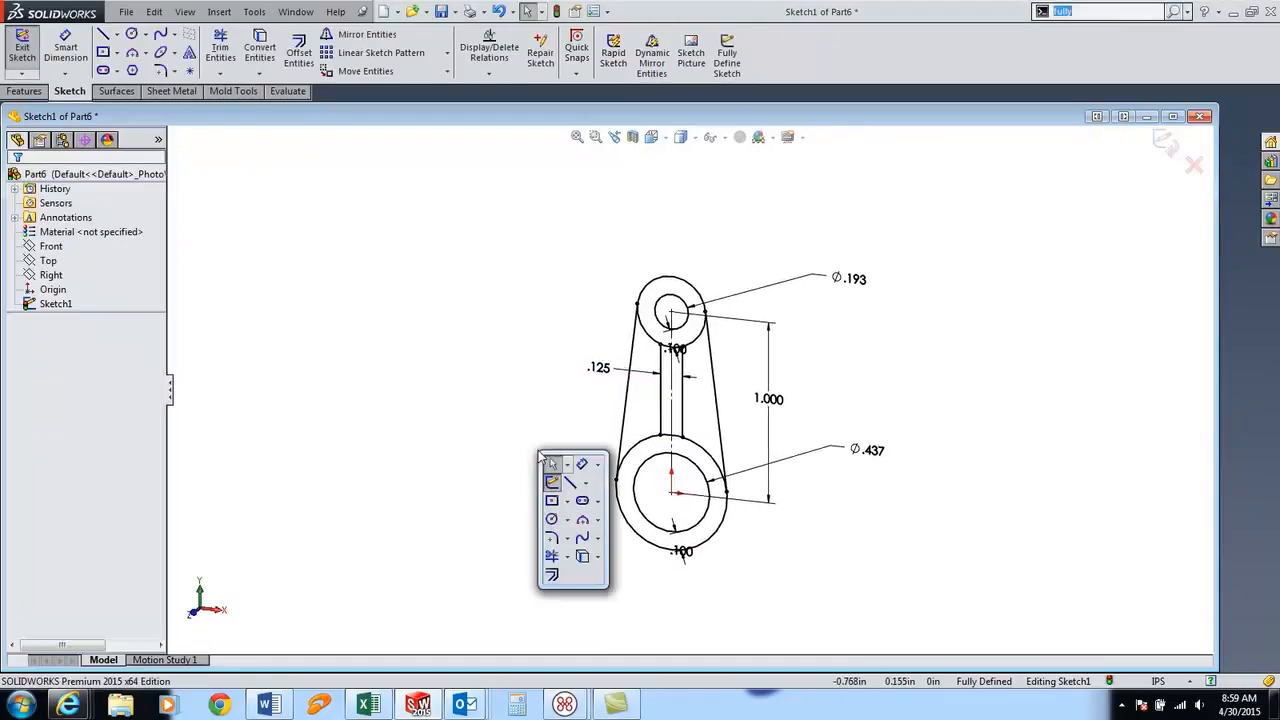
{"action": "left_click", "coordinate": [24, 91]}
{"action": "left_click", "coordinate": [29, 52]}
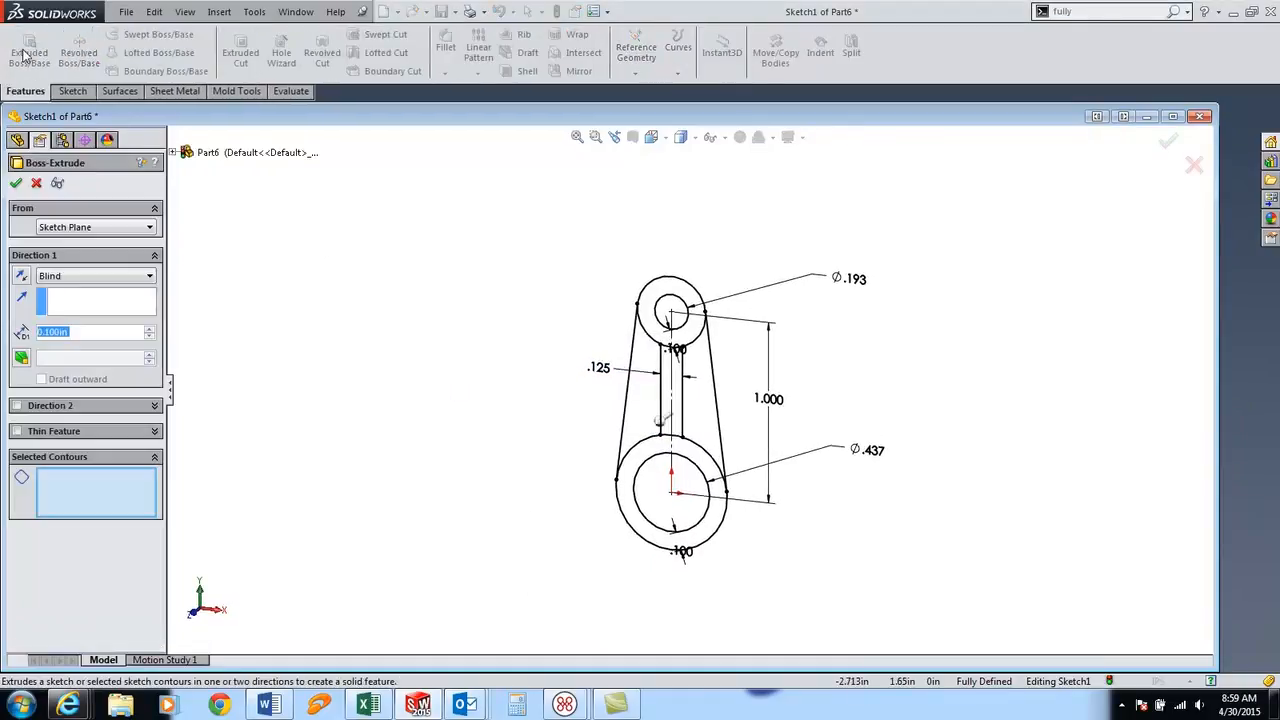
{"action": "left_click", "coordinate": [634, 473]}
{"action": "scroll", "coordinate": [718, 457], "scroll_direction": "down", "scroll_amount": 3}
{"action": "right_click", "coordinate": [458, 468]}
{"action": "left_click", "coordinate": [520, 317]}
{"action": "mouse_move", "coordinate": [638, 533]}
{"action": "left_mouse_down"}
{"action": "mouse_move", "coordinate": [600, 535]}
{"action": "mouse_move", "coordinate": [648, 543]}
{"action": "mouse_move", "coordinate": [651, 531]}
{"action": "left_mouse_up"}
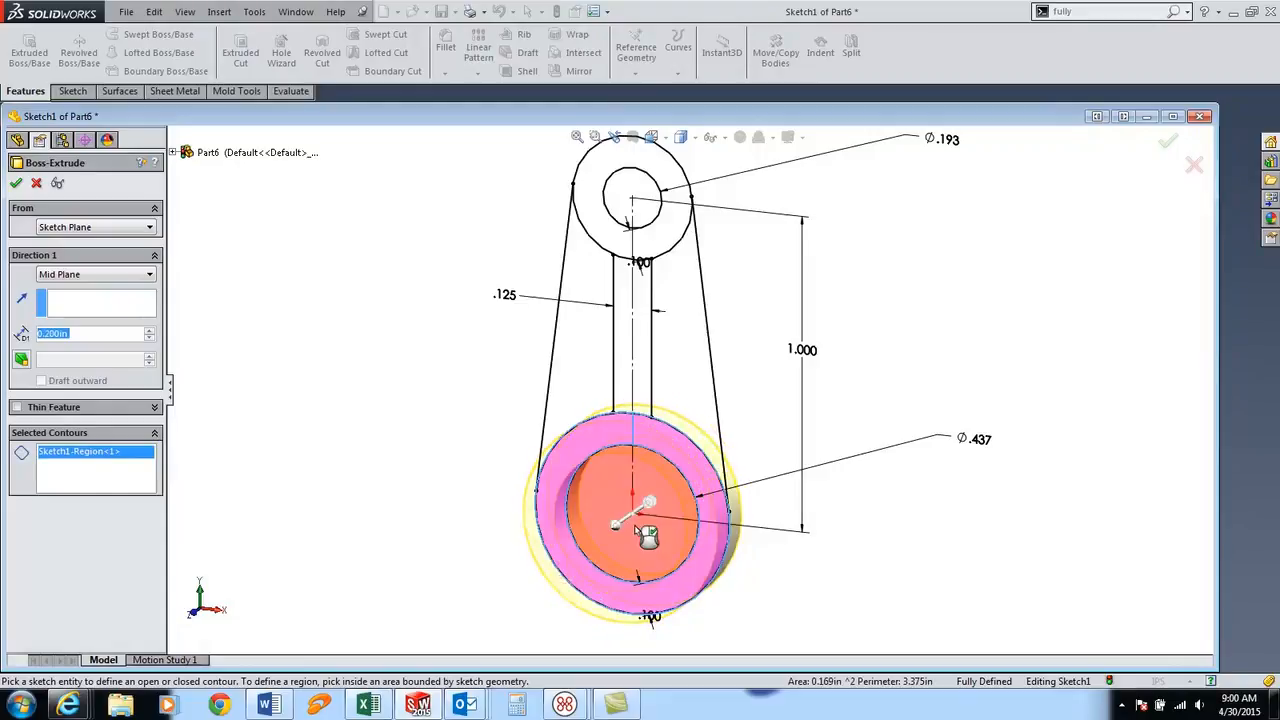
{"action": "middle_click_drag", "start_coordinate": [435, 510], "coordinate": [407, 538]}
{"action": "key", "text": "Return"}
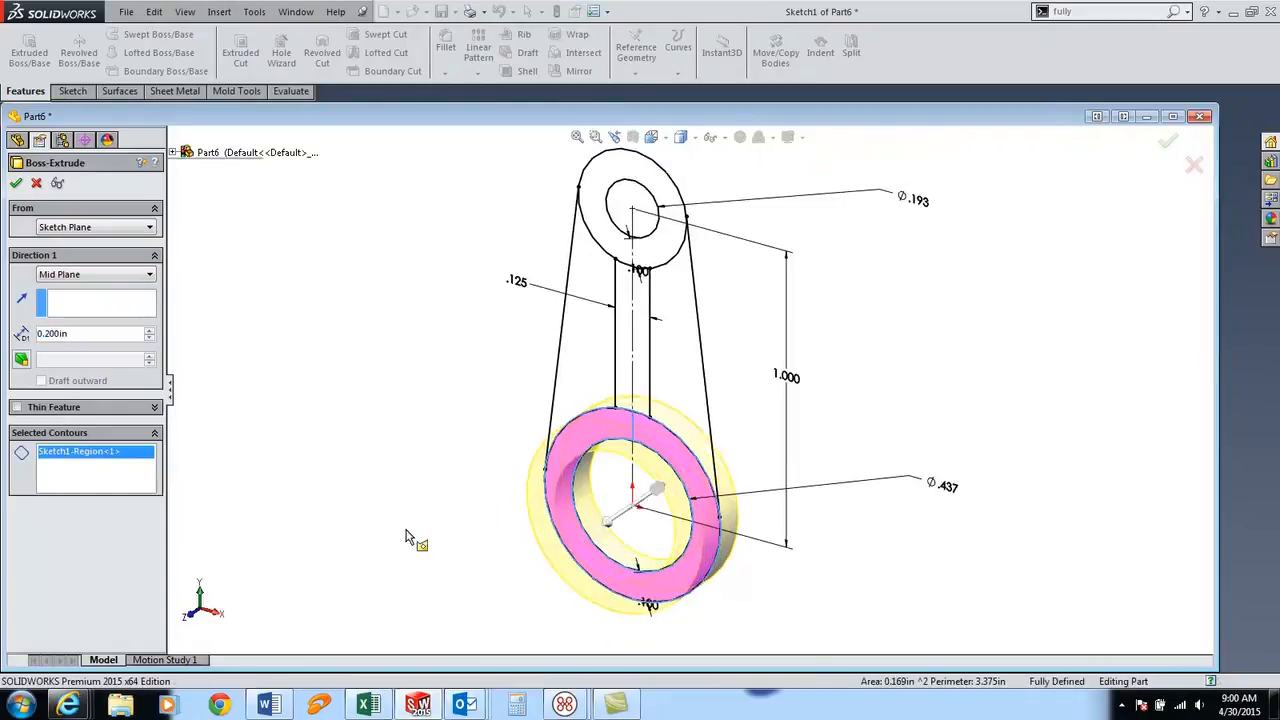
Reuse Sketch1 to extrude the upper ring and both halves of the central web, Mid Plane, 0.125 in deep
{"action": "left_click", "coordinate": [14, 304]}
{"action": "left_click", "coordinate": [55, 318]}
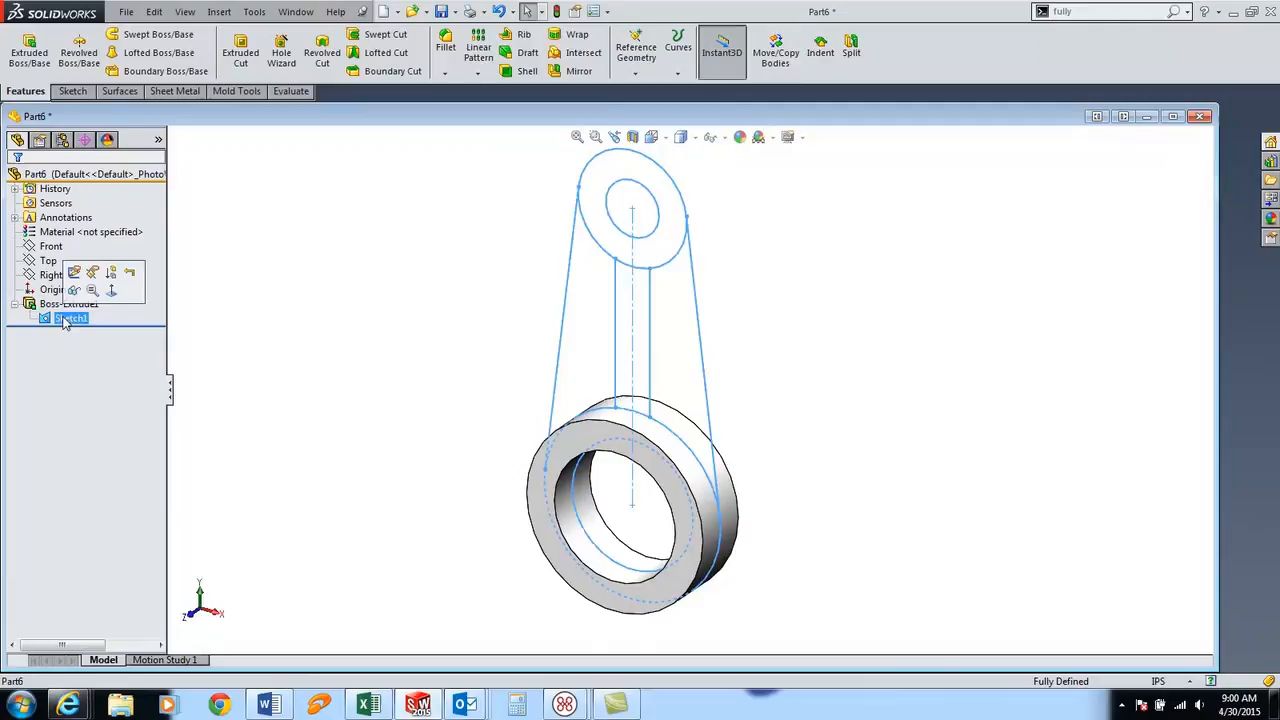
{"action": "left_click", "coordinate": [29, 50]}
{"action": "left_click", "coordinate": [648, 335]}
{"action": "left_click", "coordinate": [603, 352]}
{"action": "left_click", "coordinate": [670, 245]}
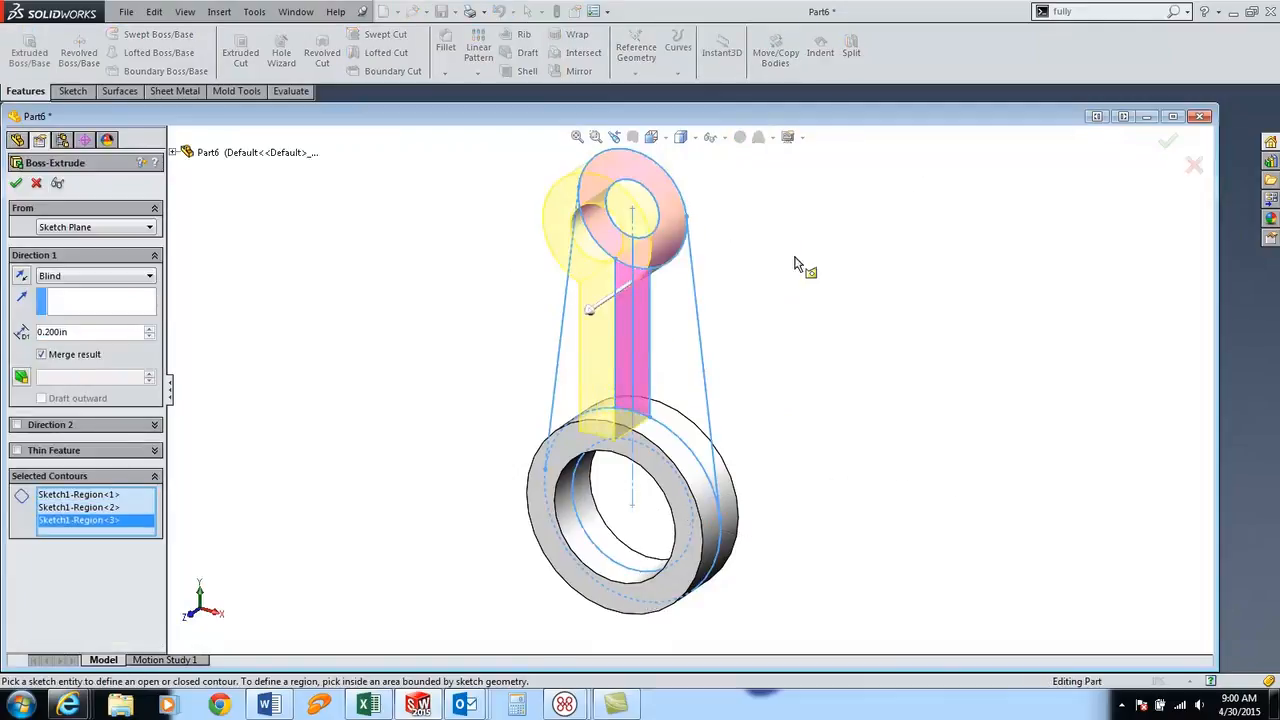
{"action": "right_click", "coordinate": [791, 244]}
{"action": "left_click", "coordinate": [836, 526]}
{"action": "type", "text": "."}
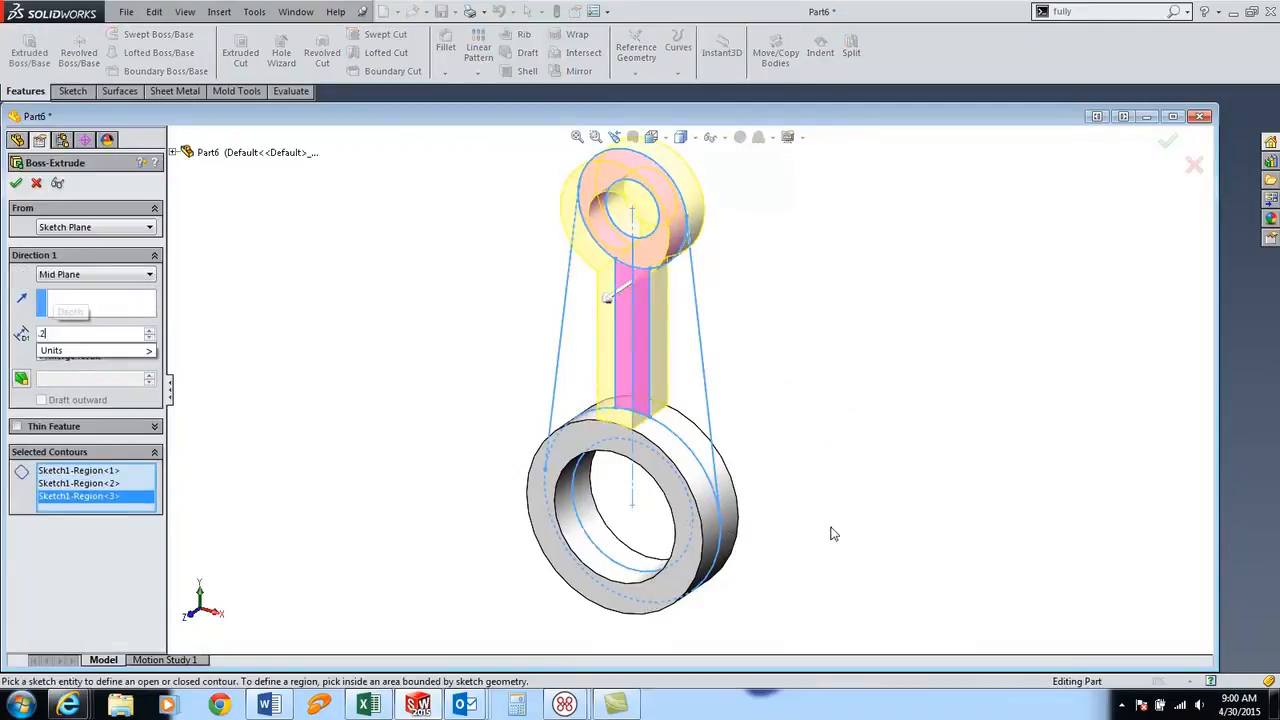
{"action": "type", "text": "25in"}
{"action": "key", "text": "Return"}
{"action": "key", "text": "Return"}
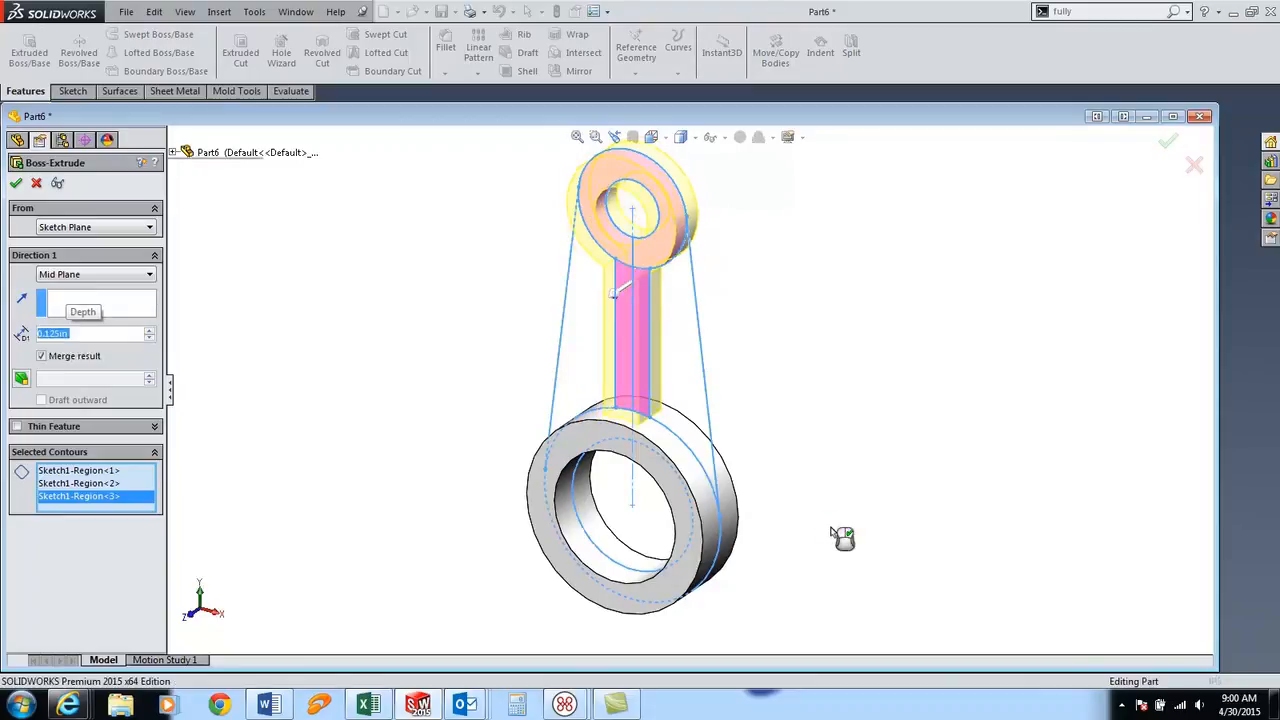
Reuse Sketch1 to extrude the two regions beside the central web, Mid Plane, with a depth of about 0.085 in
{"action": "left_click", "coordinate": [68, 318]}
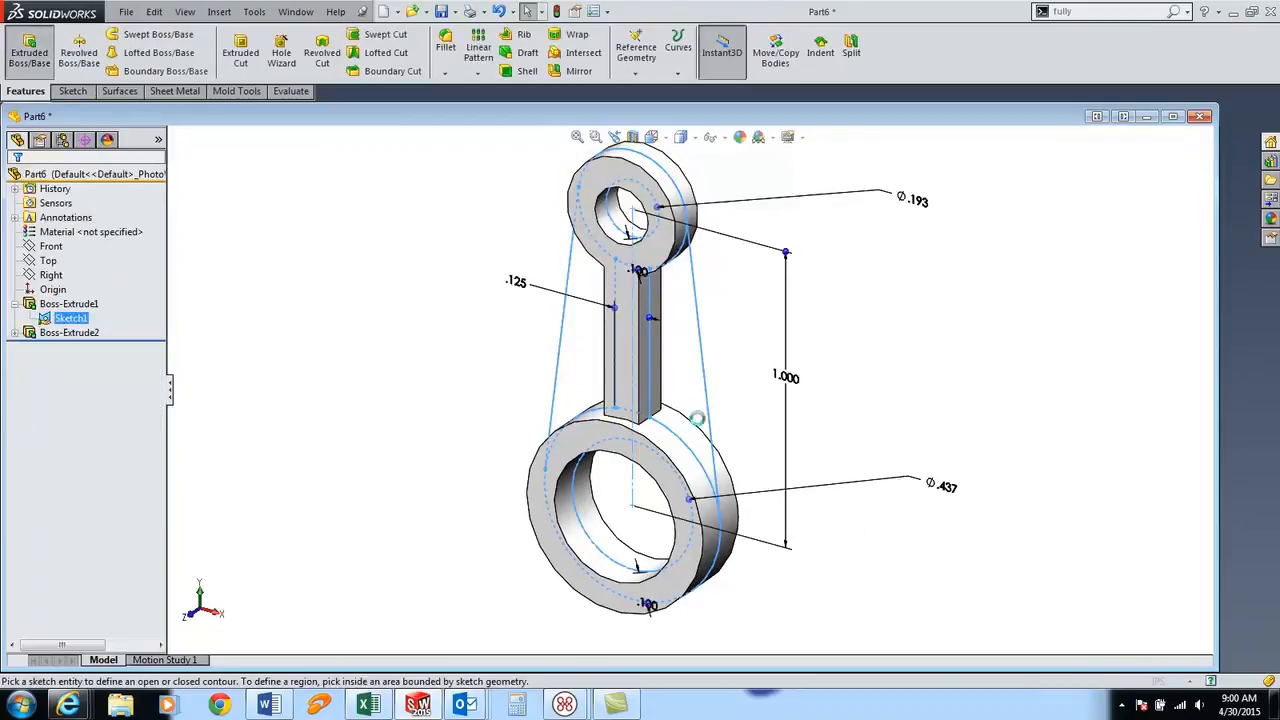
{"action": "left_click", "coordinate": [29, 50]}
{"action": "left_click", "coordinate": [680, 320]}
{"action": "left_click", "coordinate": [578, 320]}
{"action": "right_click", "coordinate": [876, 245]}
{"action": "left_click", "coordinate": [922, 526]}
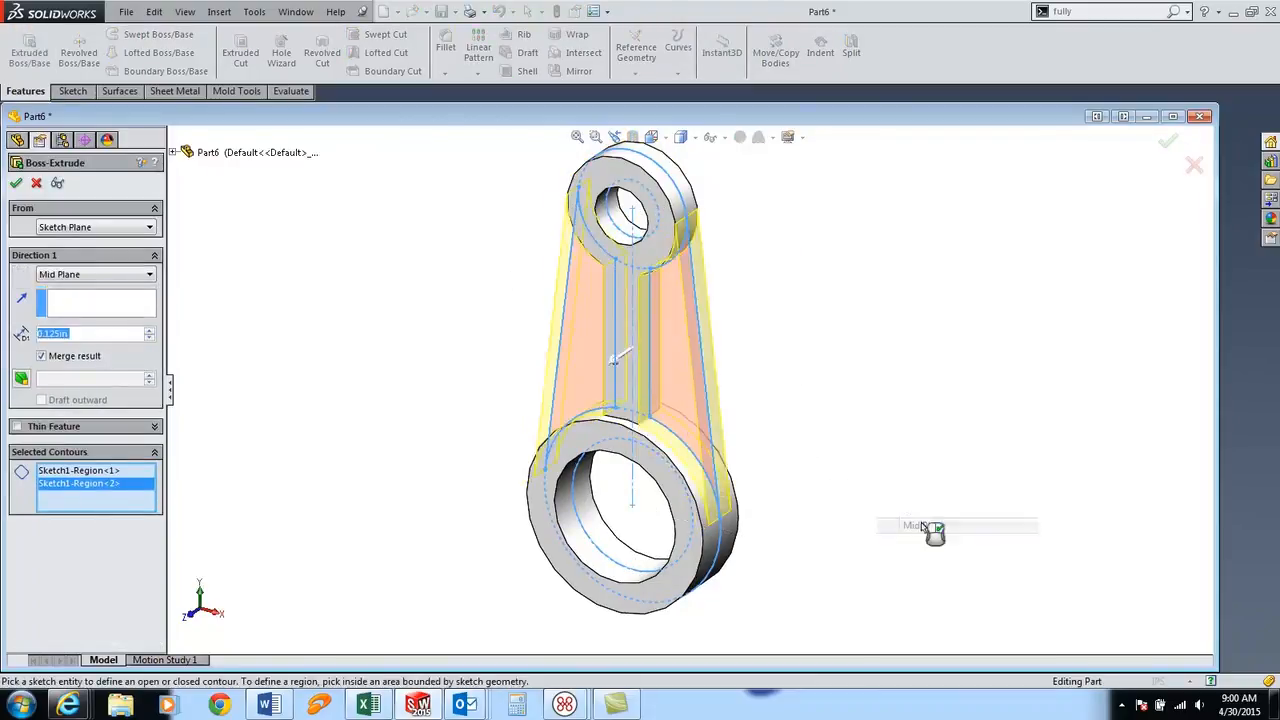
{"action": "scroll", "coordinate": [615, 368], "scroll_direction": "up", "scroll_amount": 3}
{"action": "left_click_drag", "start_coordinate": [634, 363], "coordinate": [675, 370]}
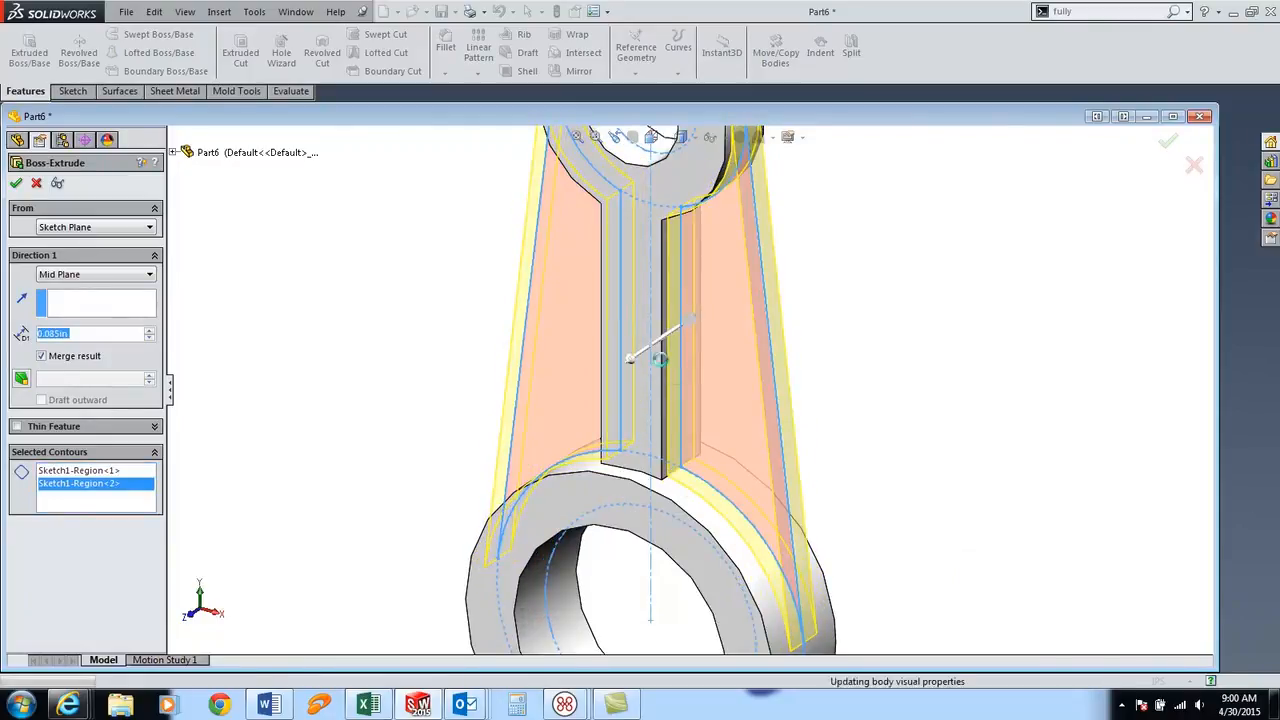
{"action": "right_click", "coordinate": [662, 365]}
Resize the lower hole to a diameter of 0.2 in directly on the model
{"action": "scroll", "coordinate": [431, 347], "scroll_direction": "up", "scroll_amount": 4}
{"action": "middle_click_drag", "start_coordinate": [434, 350], "coordinate": [605, 563]}
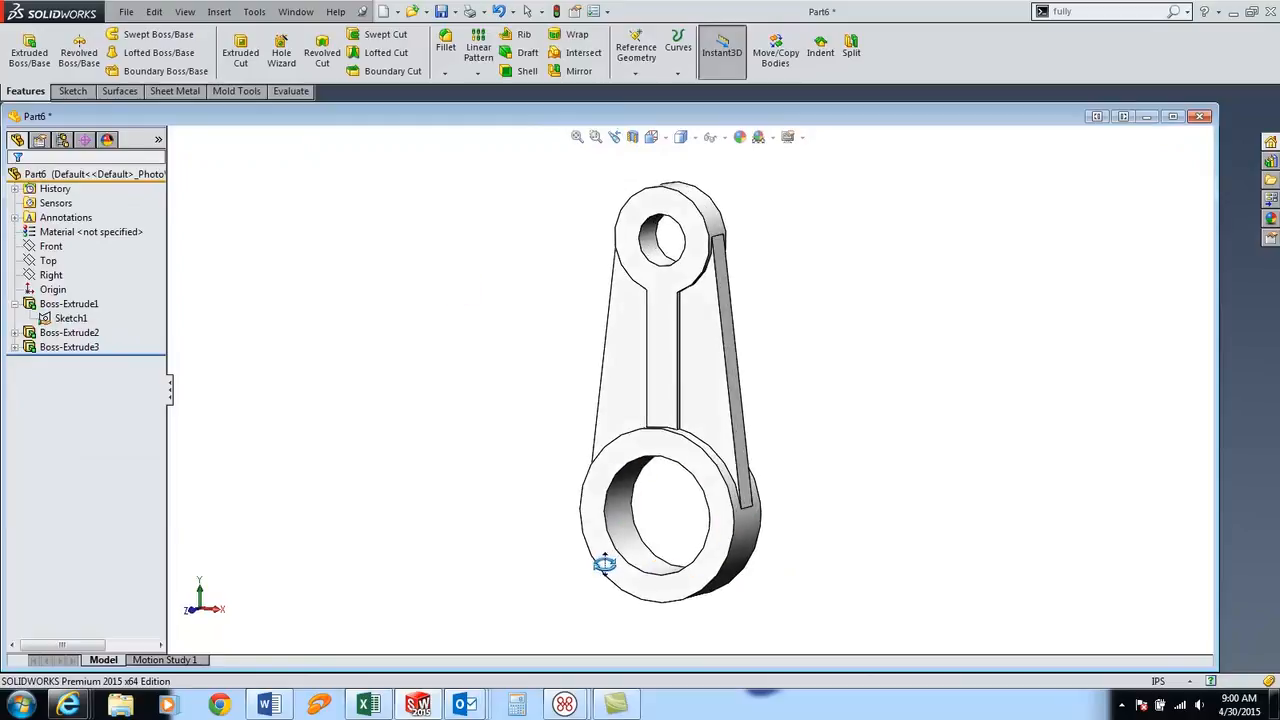
{"action": "left_click", "coordinate": [605, 563]}
{"action": "mouse_move", "coordinate": [720, 500]}
{"action": "left_mouse_down"}
{"action": "mouse_move", "coordinate": [688, 502]}
{"action": "mouse_move", "coordinate": [708, 502]}
{"action": "left_mouse_up"}
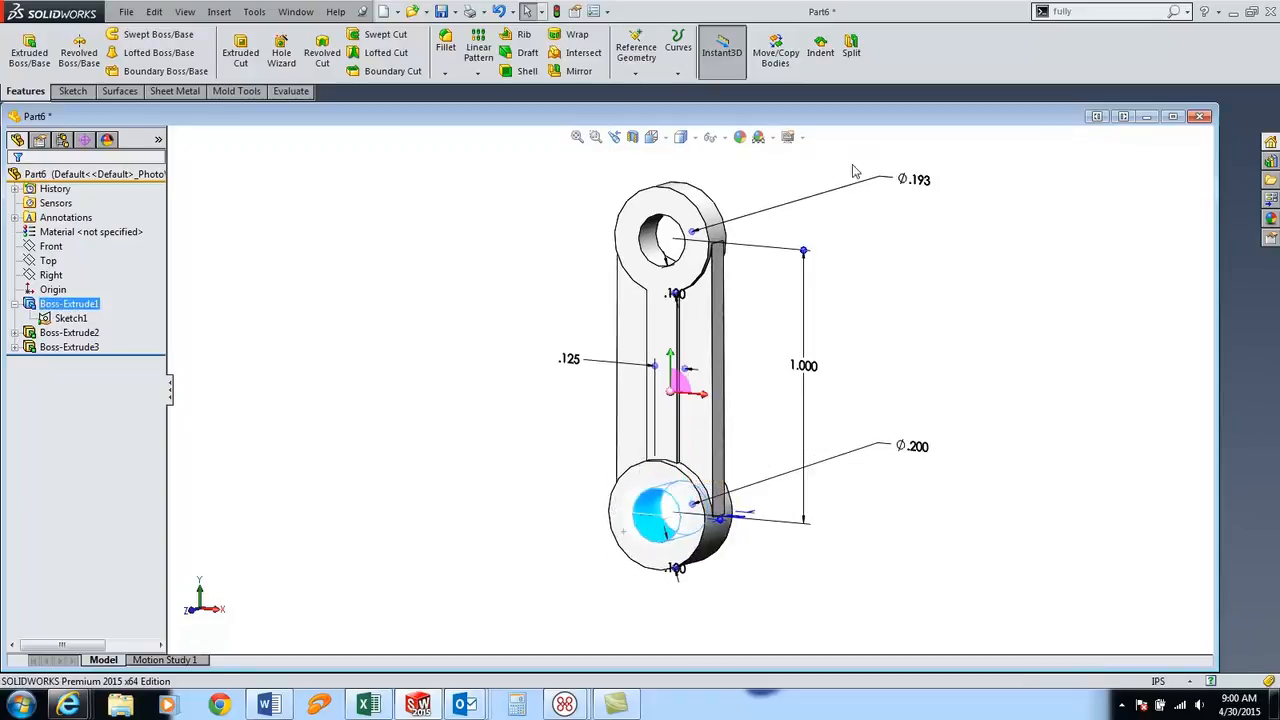
Set the upper hole's diameter to 0.14 in and update the model
{"action": "double_click", "coordinate": [920, 183]}
{"action": "type", "text": ".14"}
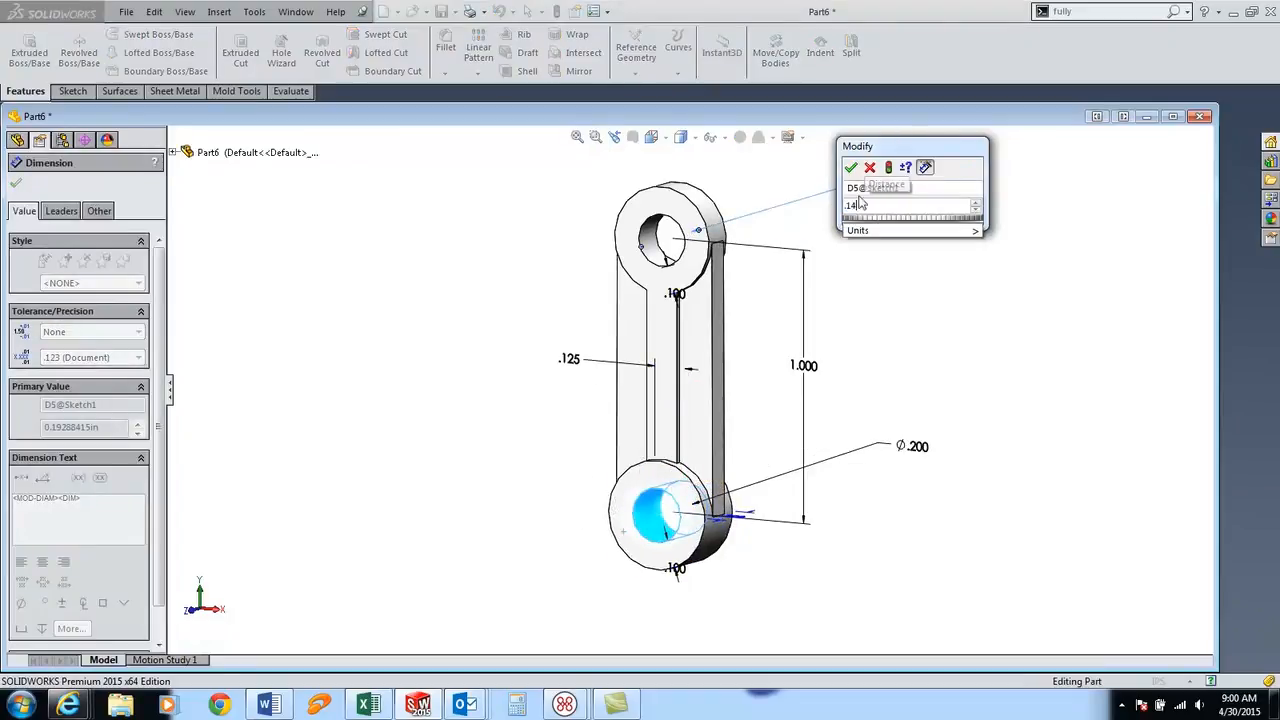
{"action": "left_click", "coordinate": [850, 167]}
{"action": "left_click", "coordinate": [870, 250]}
{"action": "middle_click_drag", "start_coordinate": [870, 250], "coordinate": [747, 274]}
{"action": "left_click", "coordinate": [663, 268]}
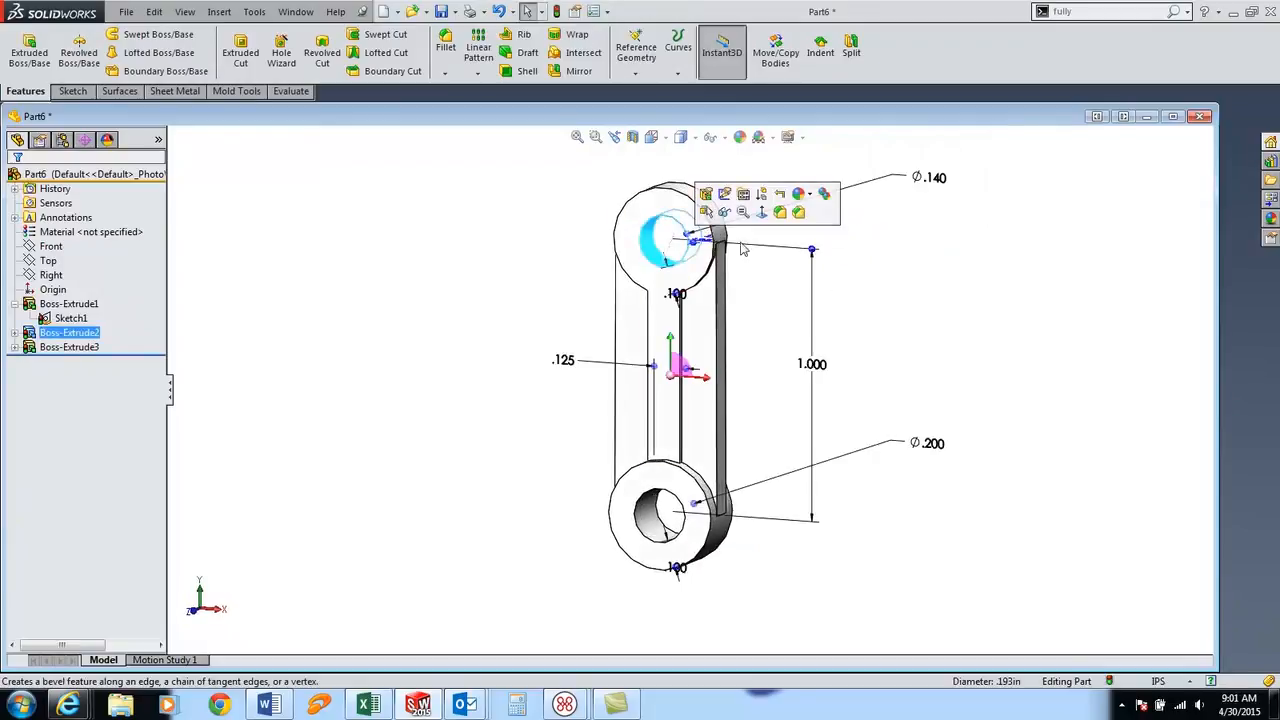
{"action": "left_click_drag", "start_coordinate": [688, 245], "coordinate": [694, 263]}
{"action": "left_click", "coordinate": [547, 250]}
{"action": "scroll", "coordinate": [549, 281], "scroll_direction": "up", "scroll_amount": 1}
{"action": "middle_click_drag", "start_coordinate": [549, 281], "coordinate": [580, 206]}
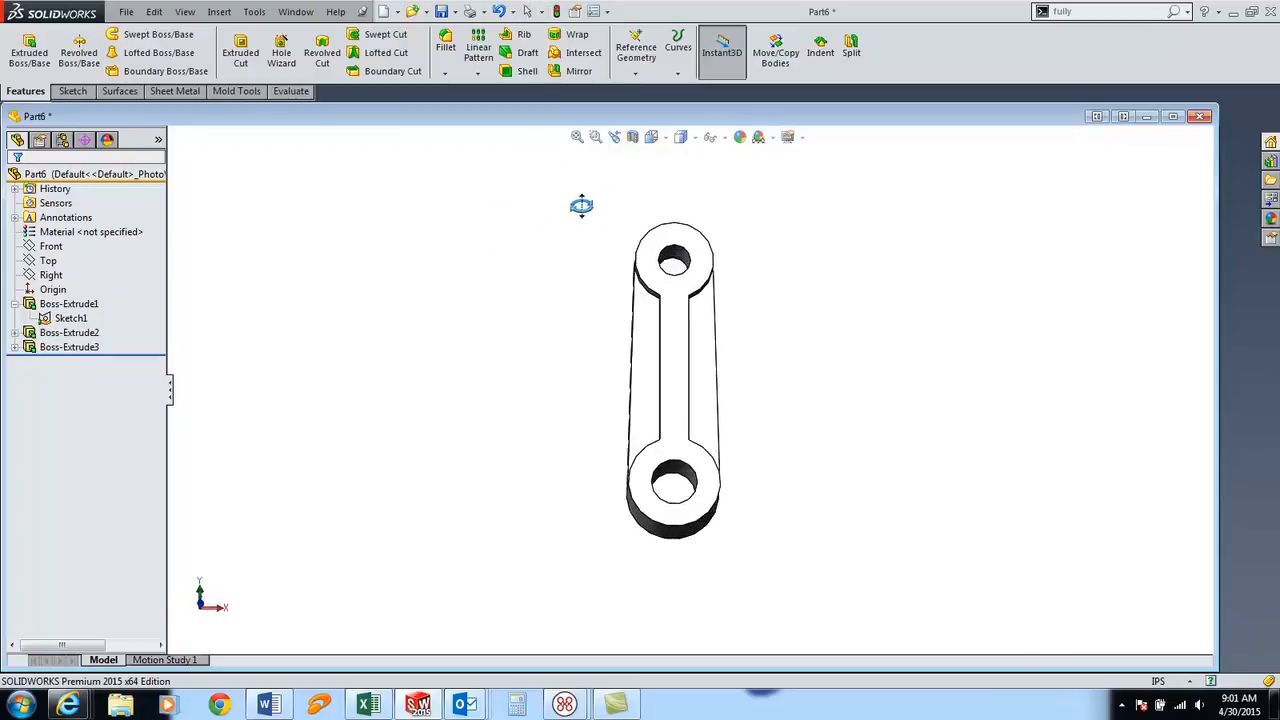
Save the part in the NEXT RC folder as 3750 ROD
{"action": "left_click", "coordinate": [441, 12]}
{"action": "type", "text": "3750"}
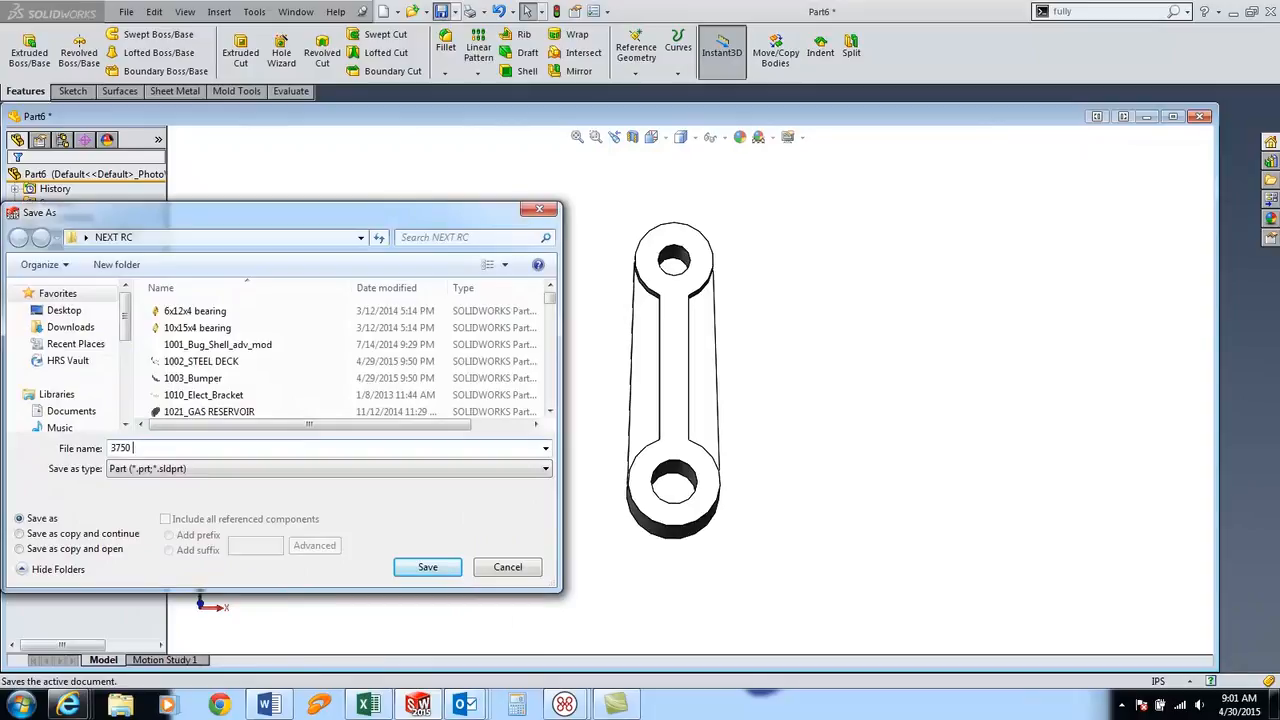
{"action": "type", "text": " ROD"}
{"action": "key", "text": "Return"}
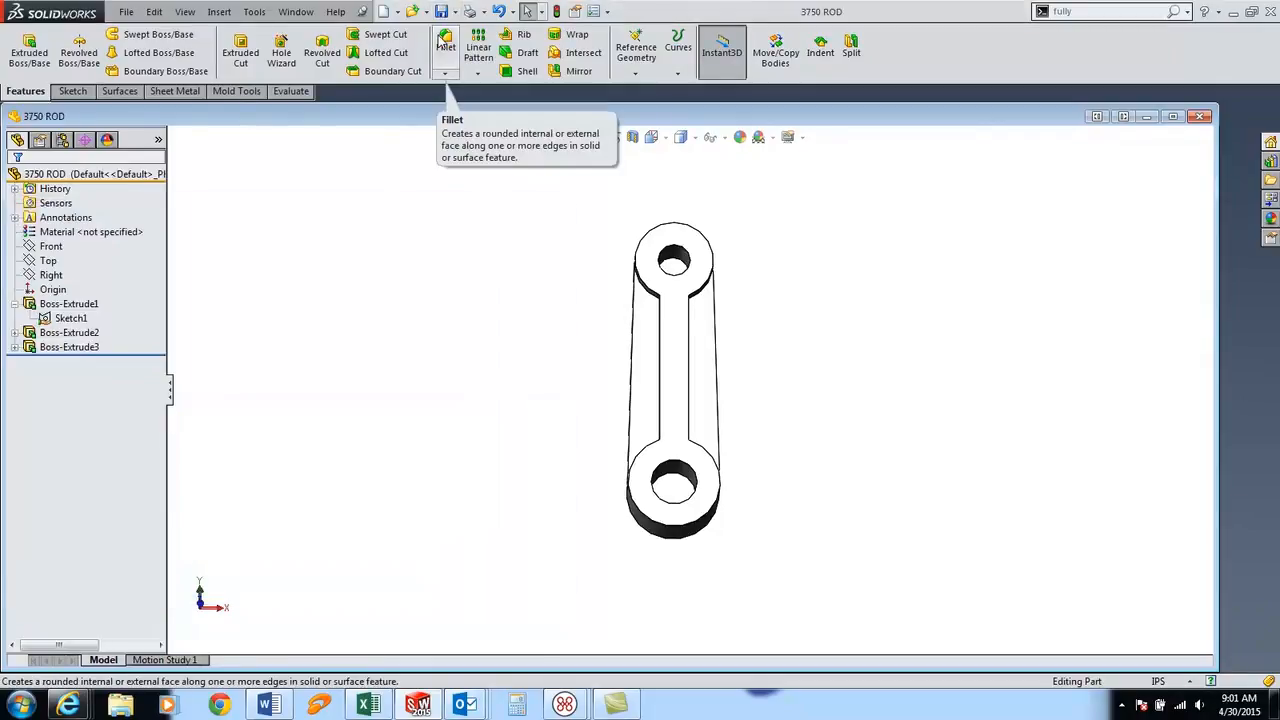
Create a drawing from the part with a dimensioned front view plus projected side and isometric views
{"action": "left_click", "coordinate": [400, 24]}
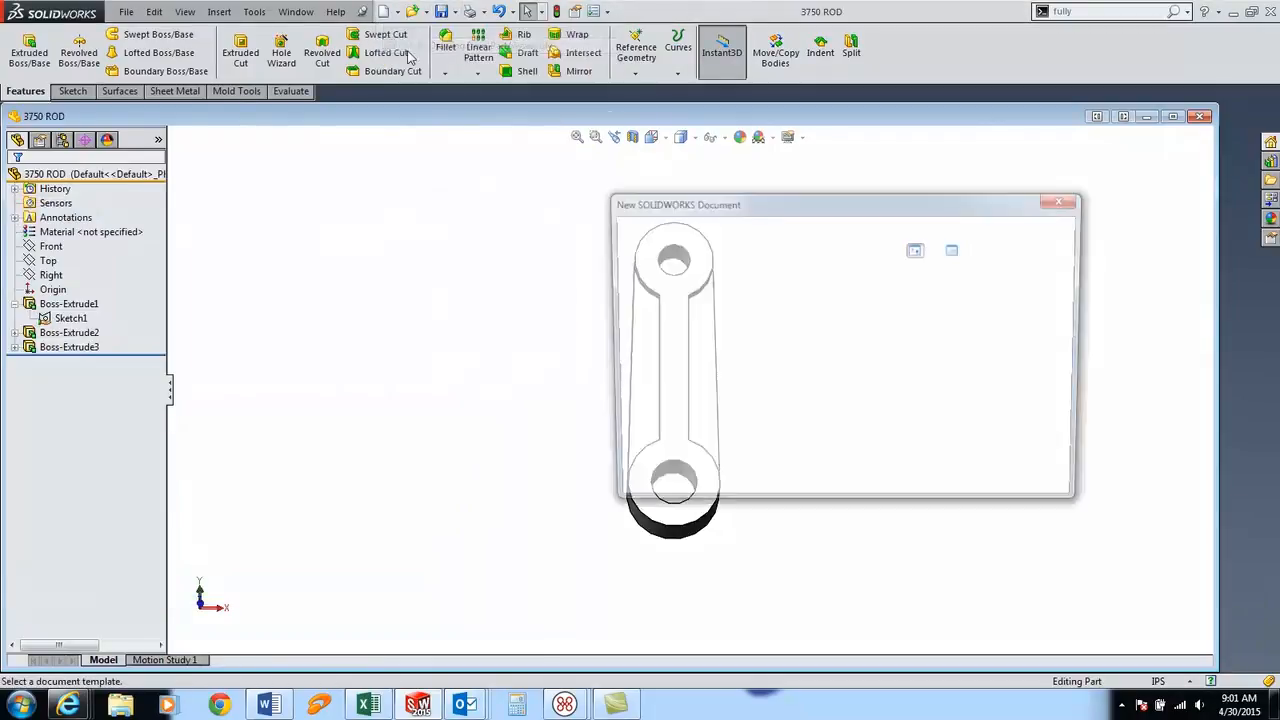
{"action": "double_click", "coordinate": [652, 279]}
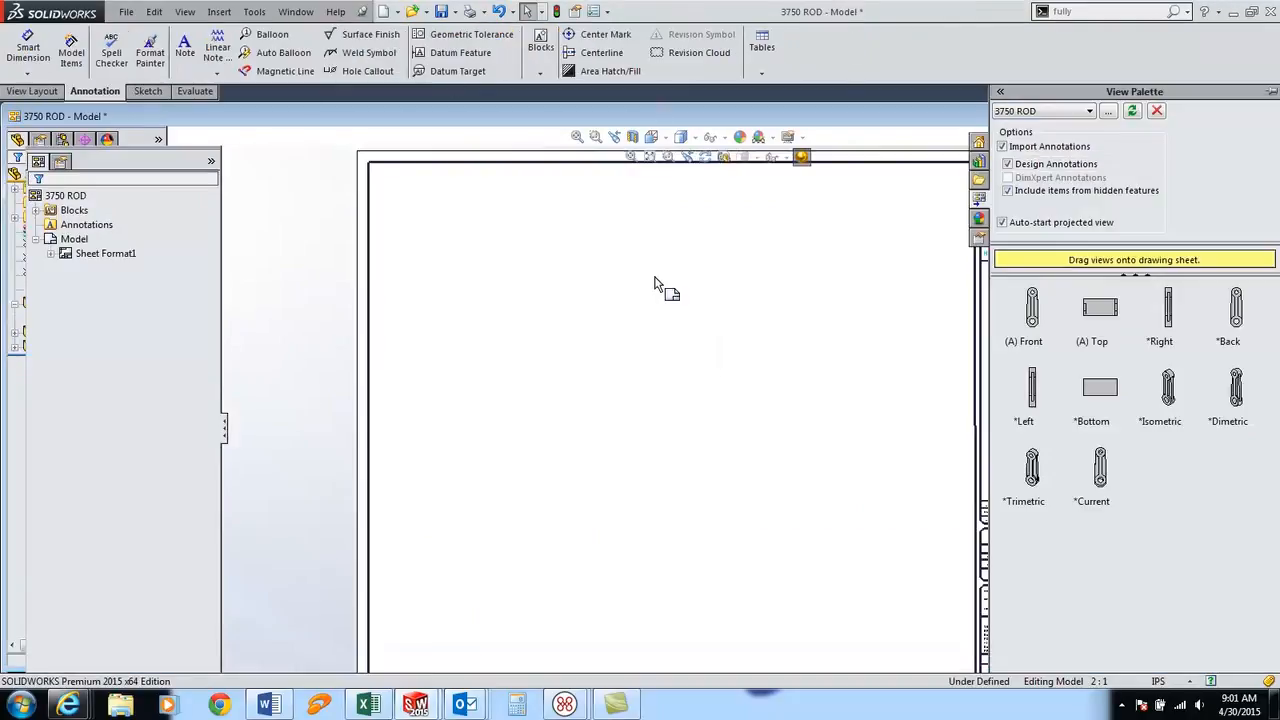
{"action": "left_click_drag", "start_coordinate": [1036, 312], "coordinate": [593, 526]}
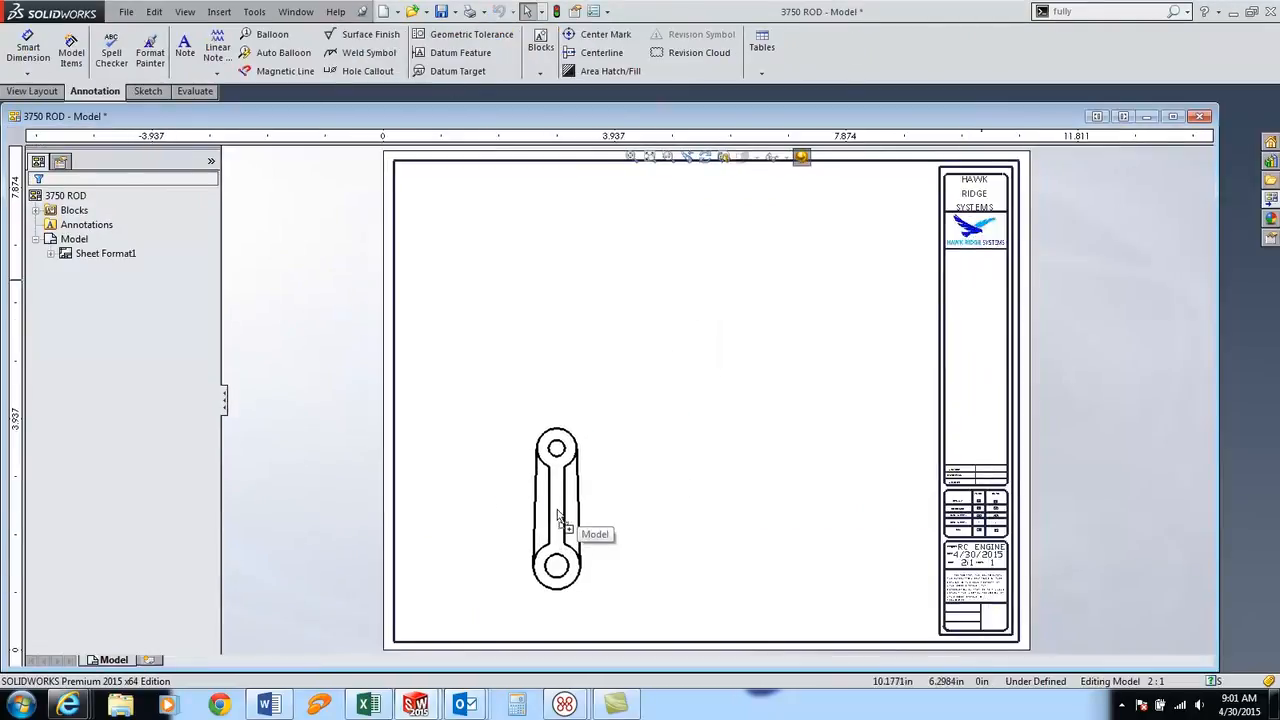
{"action": "left_click", "coordinate": [738, 515]}
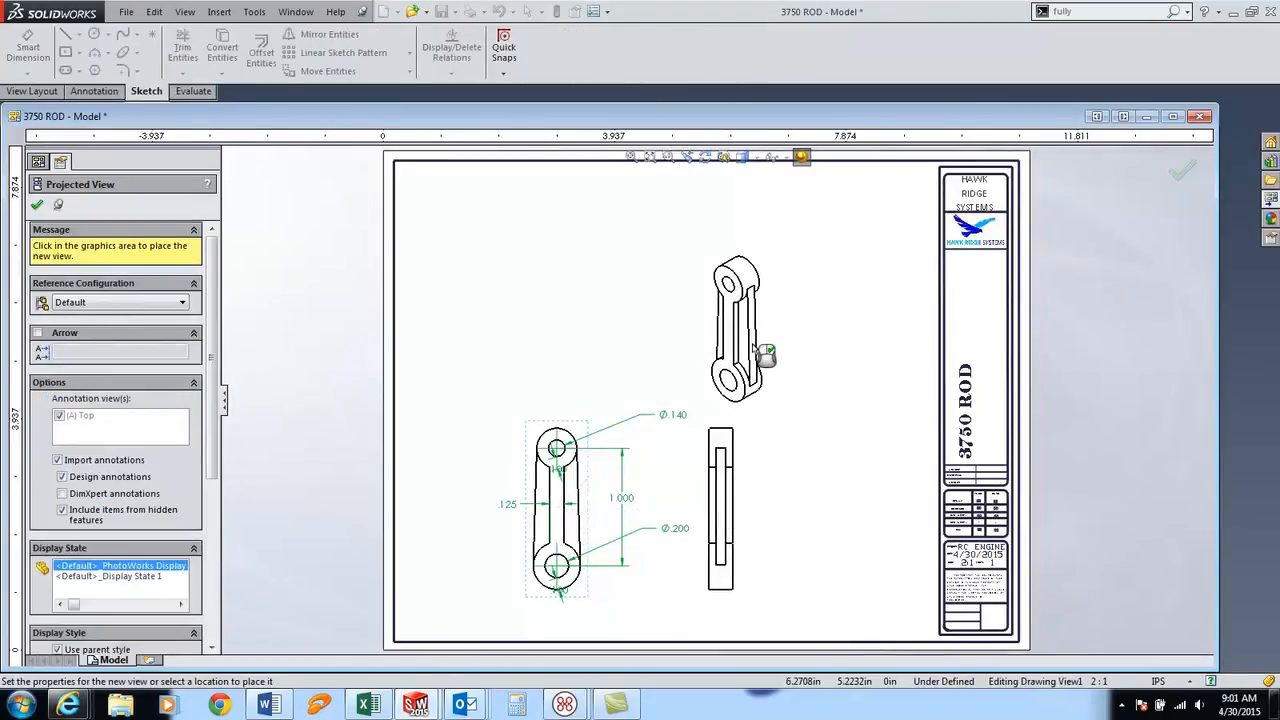
{"action": "left_click", "coordinate": [755, 348]}
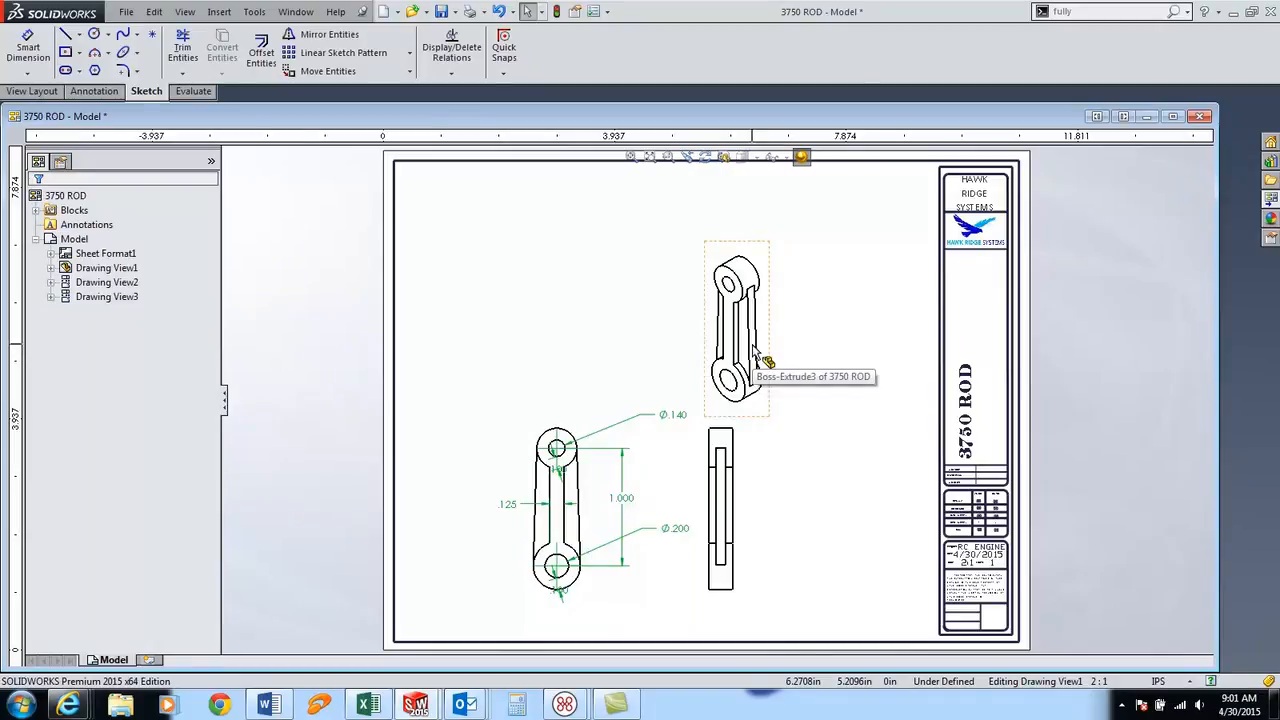
Set the lower hole's diameter to 0.25 in from the drawing's front view and update the drawing
{"action": "scroll", "coordinate": [740, 388], "scroll_direction": "down", "scroll_amount": 1}
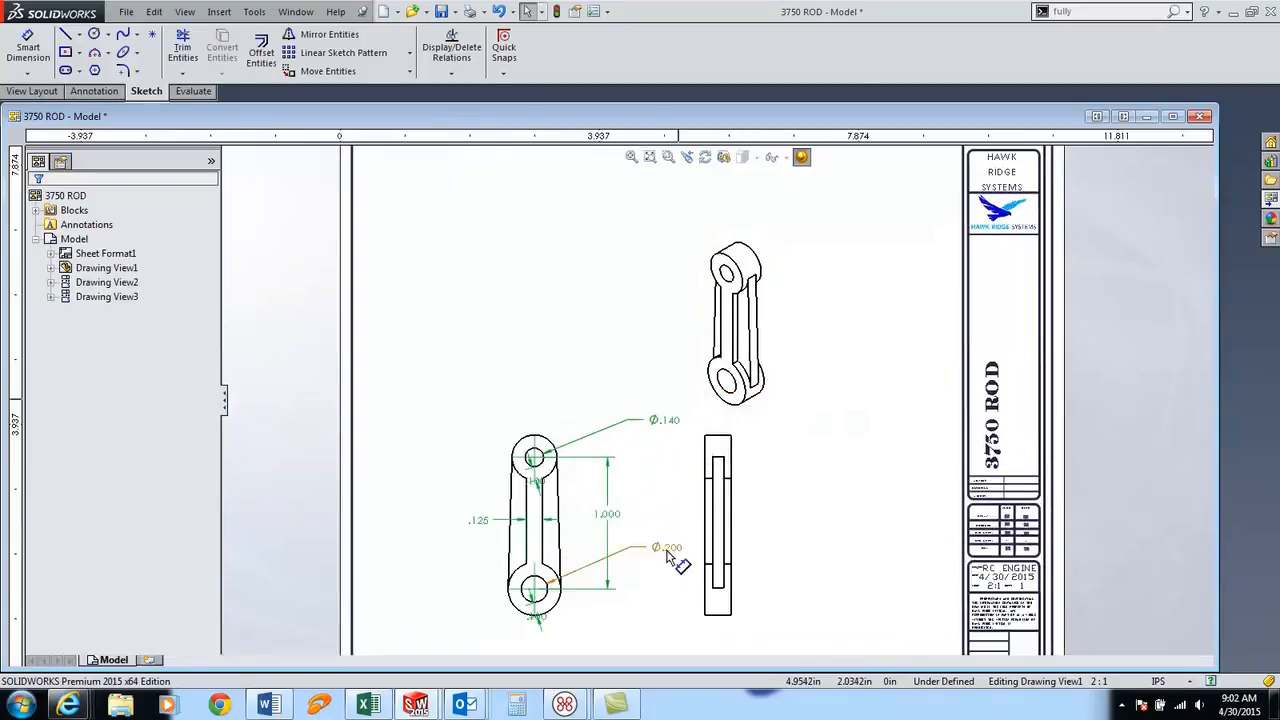
{"action": "double_click", "coordinate": [631, 547]}
{"action": "type", "text": ".25"}
{"action": "left_click", "coordinate": [604, 541]}
{"action": "left_click", "coordinate": [586, 377]}
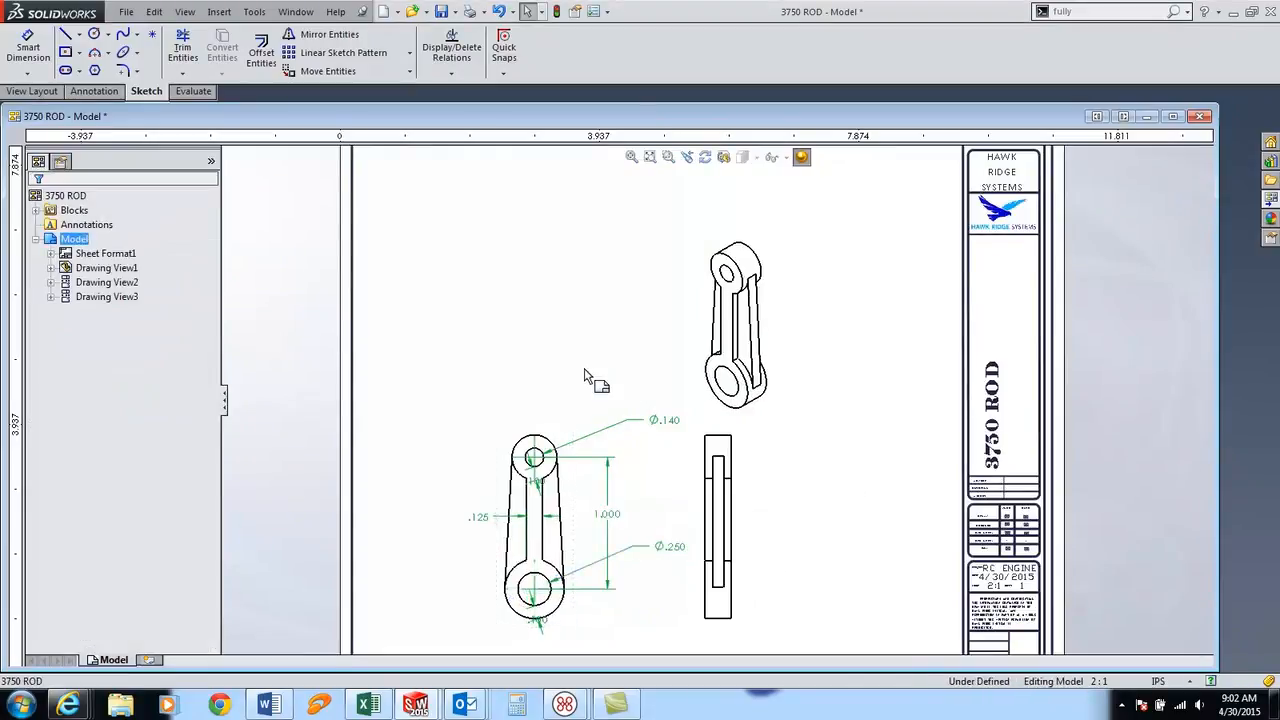
Tile the drawing and part windows side by side and set the Boss-Extrude2 depth to 0.125 in
{"action": "left_click", "coordinate": [296, 11]}
{"action": "left_click", "coordinate": [316, 84]}
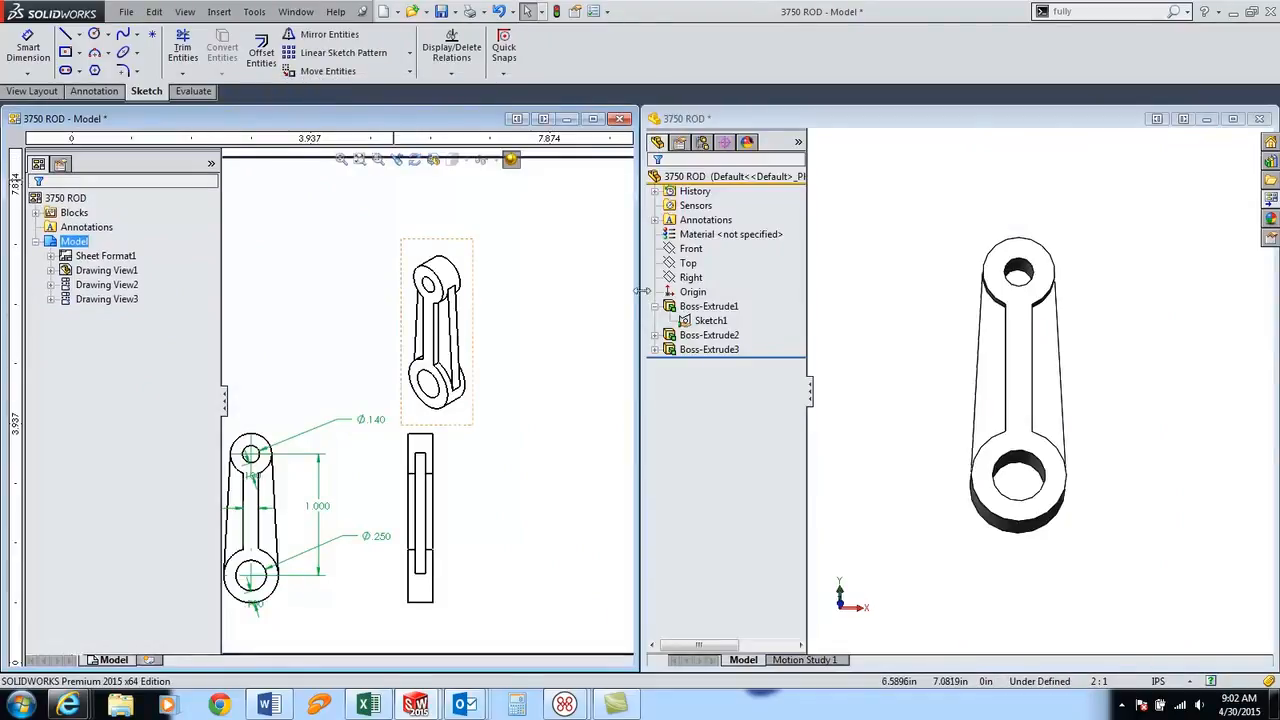
{"action": "middle_click_drag", "start_coordinate": [957, 375], "coordinate": [948, 340]}
{"action": "left_click", "coordinate": [726, 340]}
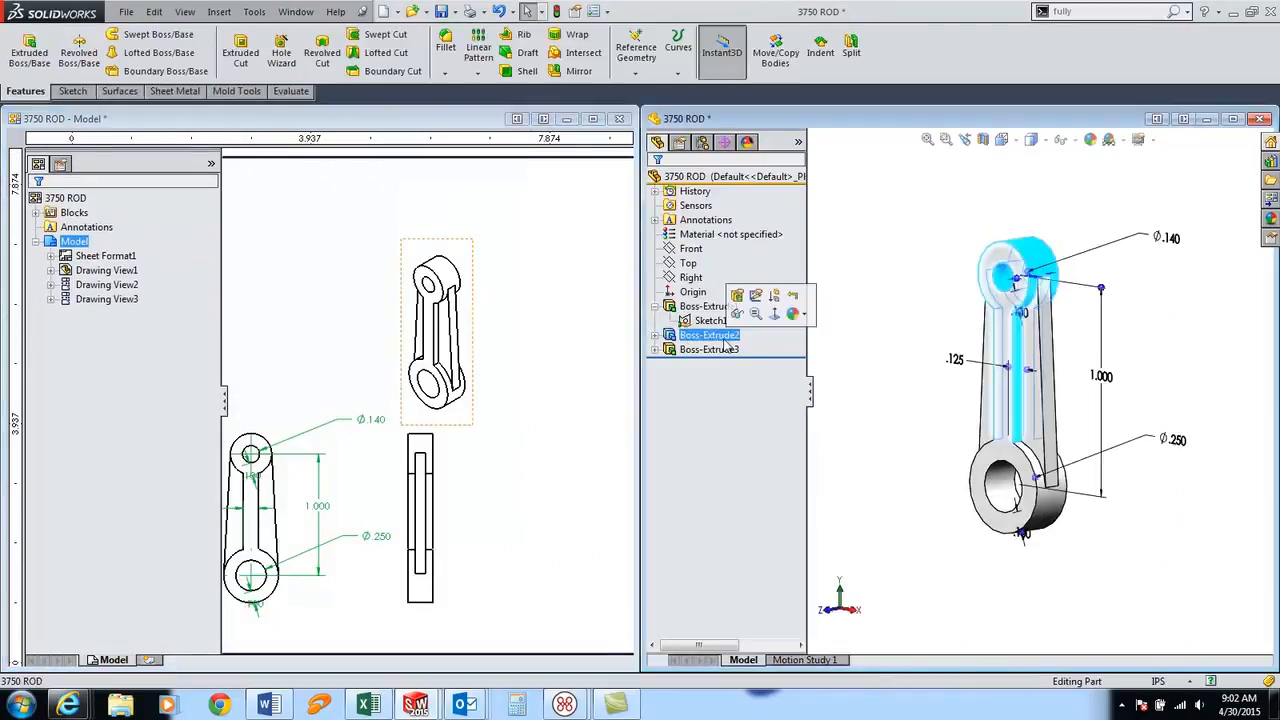
{"action": "middle_click_drag", "start_coordinate": [1041, 302], "coordinate": [1025, 339]}
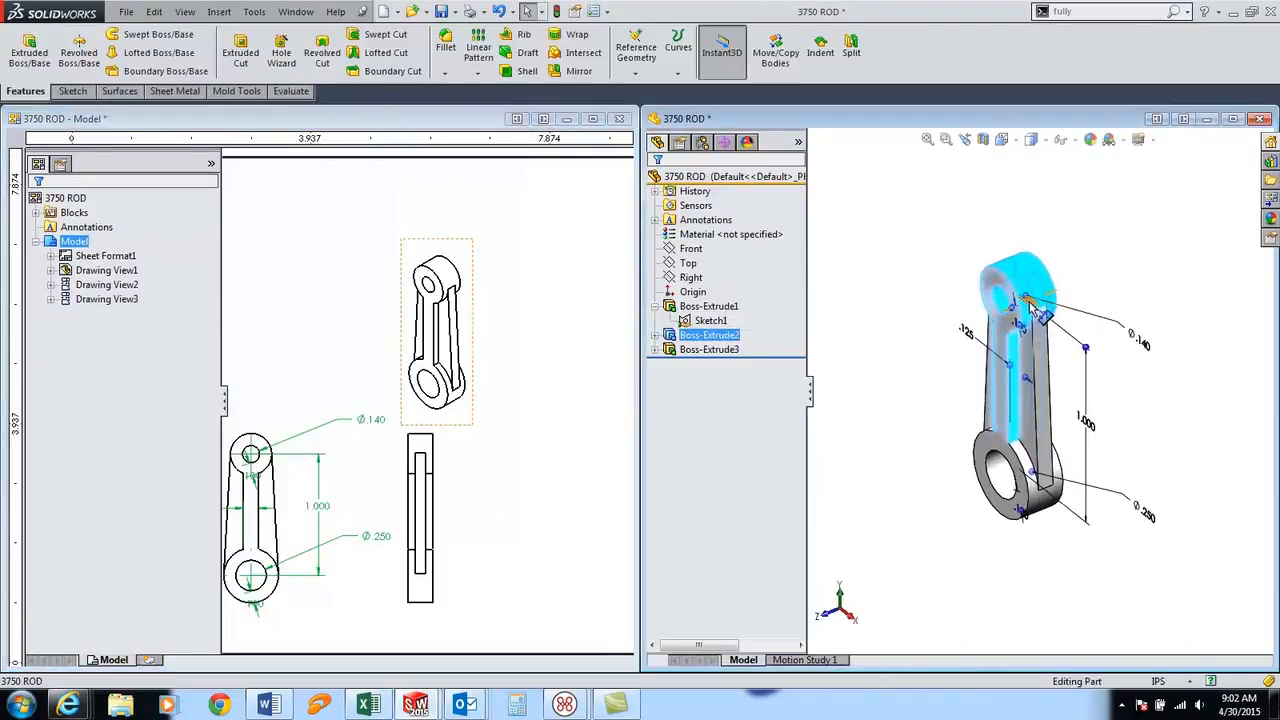
{"action": "double_click", "coordinate": [1030, 305]}
{"action": "type", "text": ".1"}
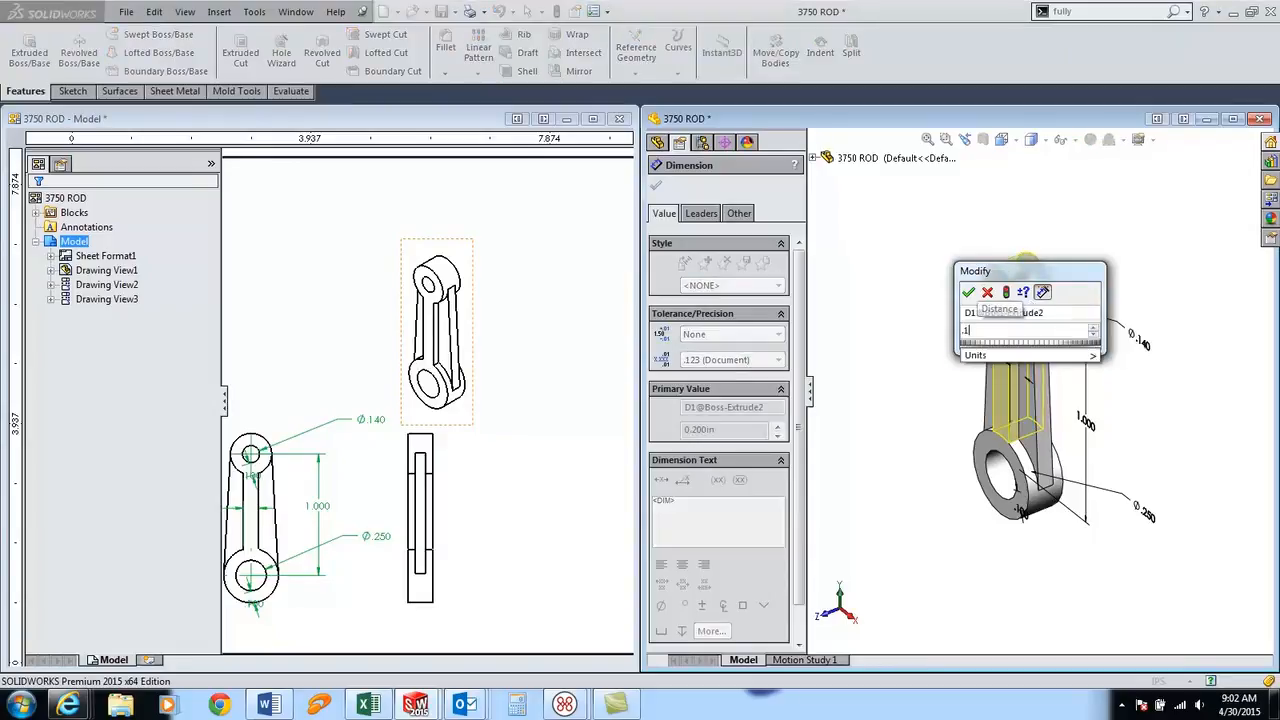
{"action": "left_click", "coordinate": [1006, 293]}
{"action": "left_click", "coordinate": [968, 292]}
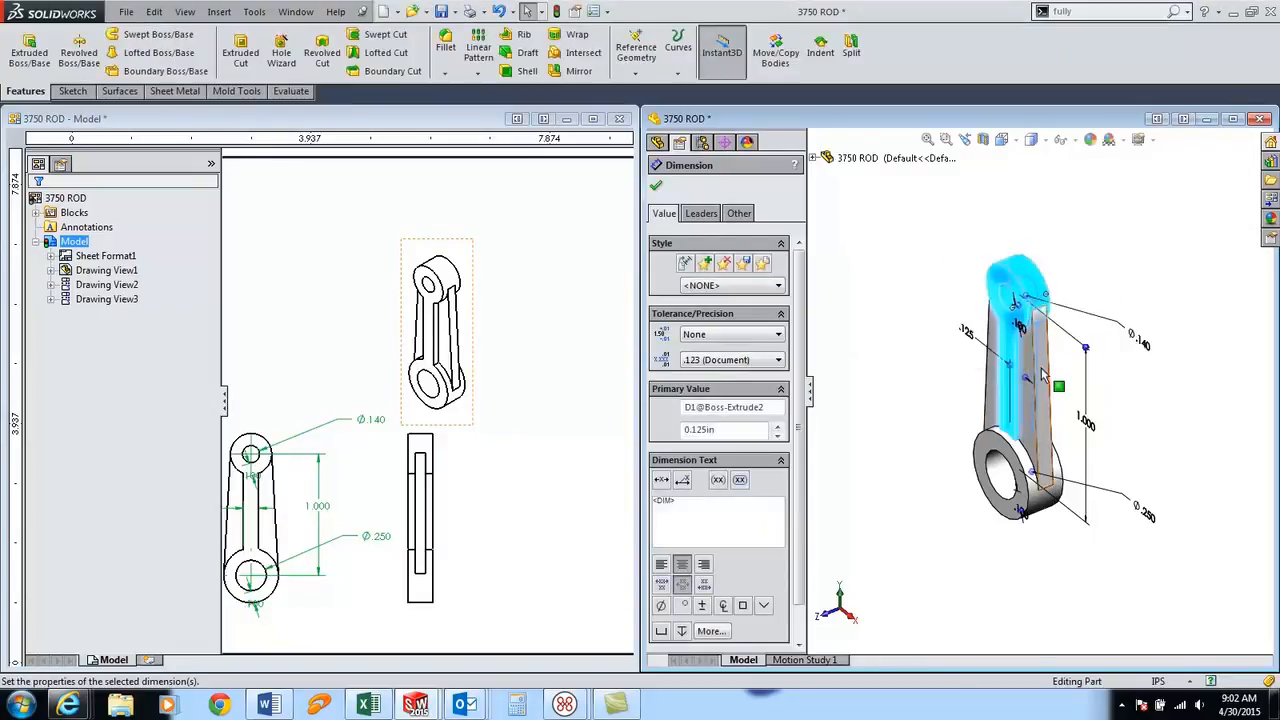
Set the Boss-Extrude3 depth to 0.05 in on the part and return to the drawing
{"action": "left_click", "coordinate": [1040, 373]}
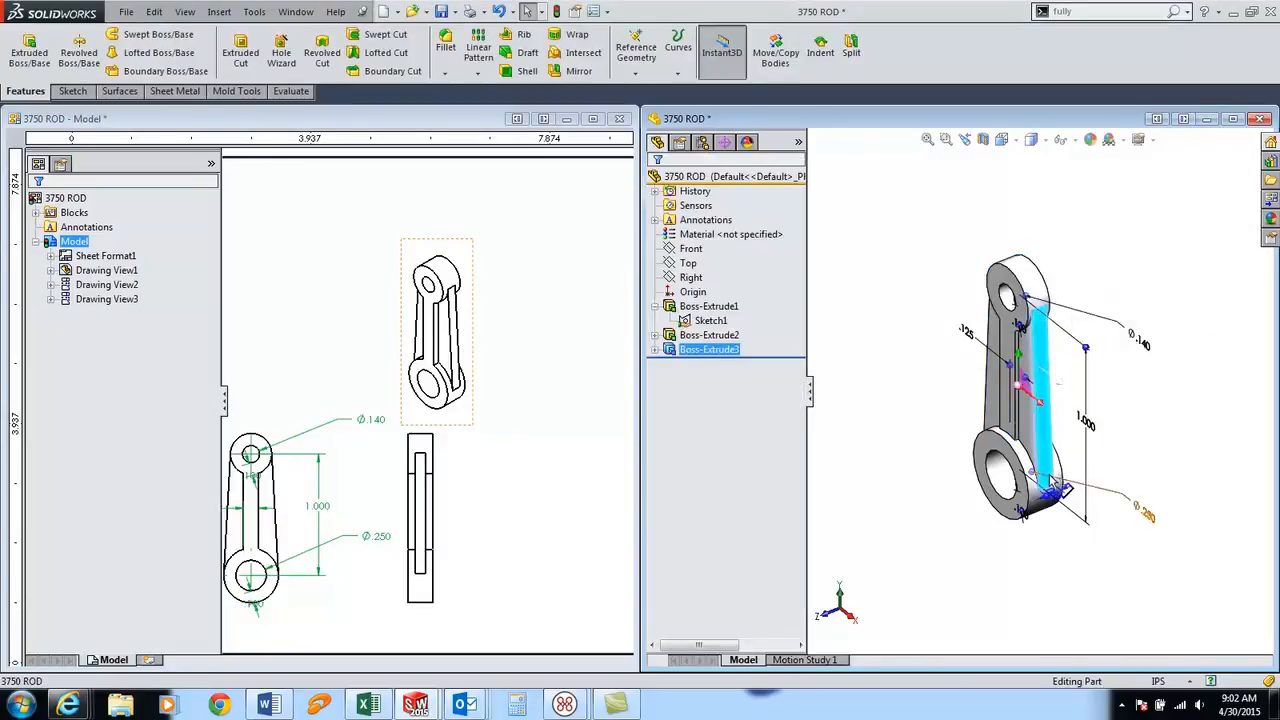
{"action": "double_click", "coordinate": [1062, 490]}
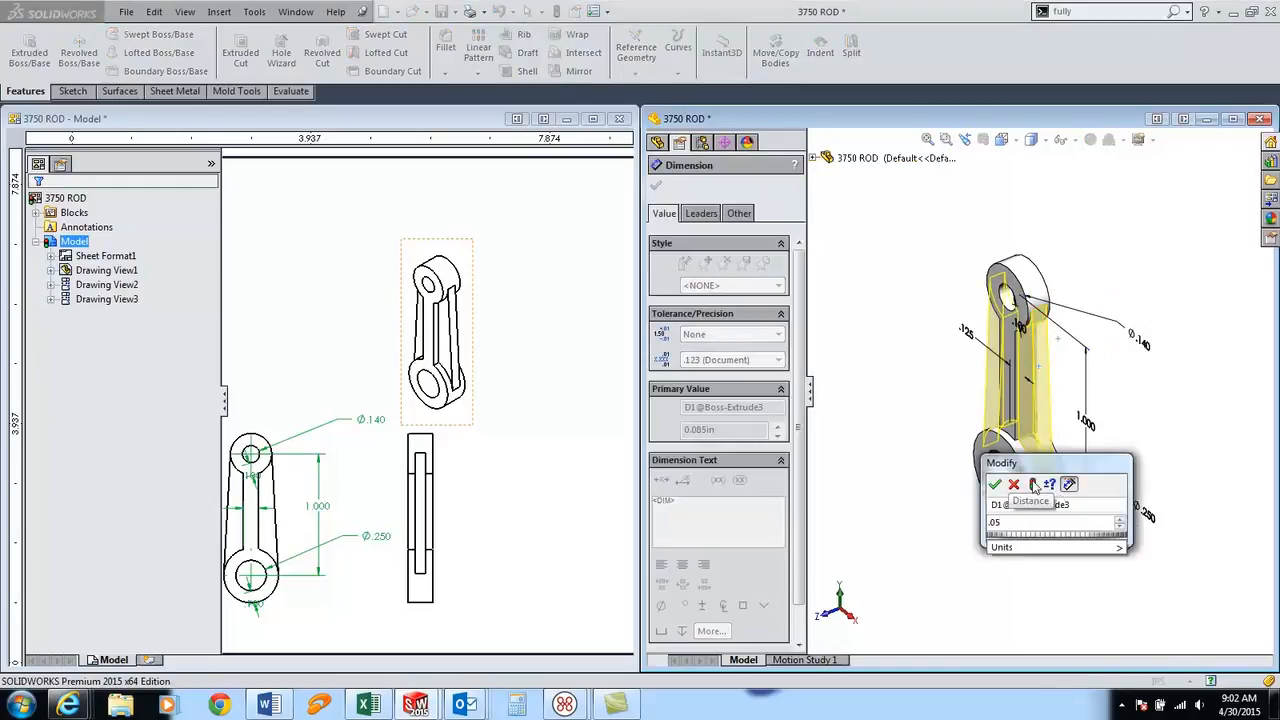
{"action": "left_click", "coordinate": [1034, 484]}
{"action": "left_click", "coordinate": [995, 484]}
{"action": "left_click", "coordinate": [923, 457]}
{"action": "left_click", "coordinate": [520, 518]}
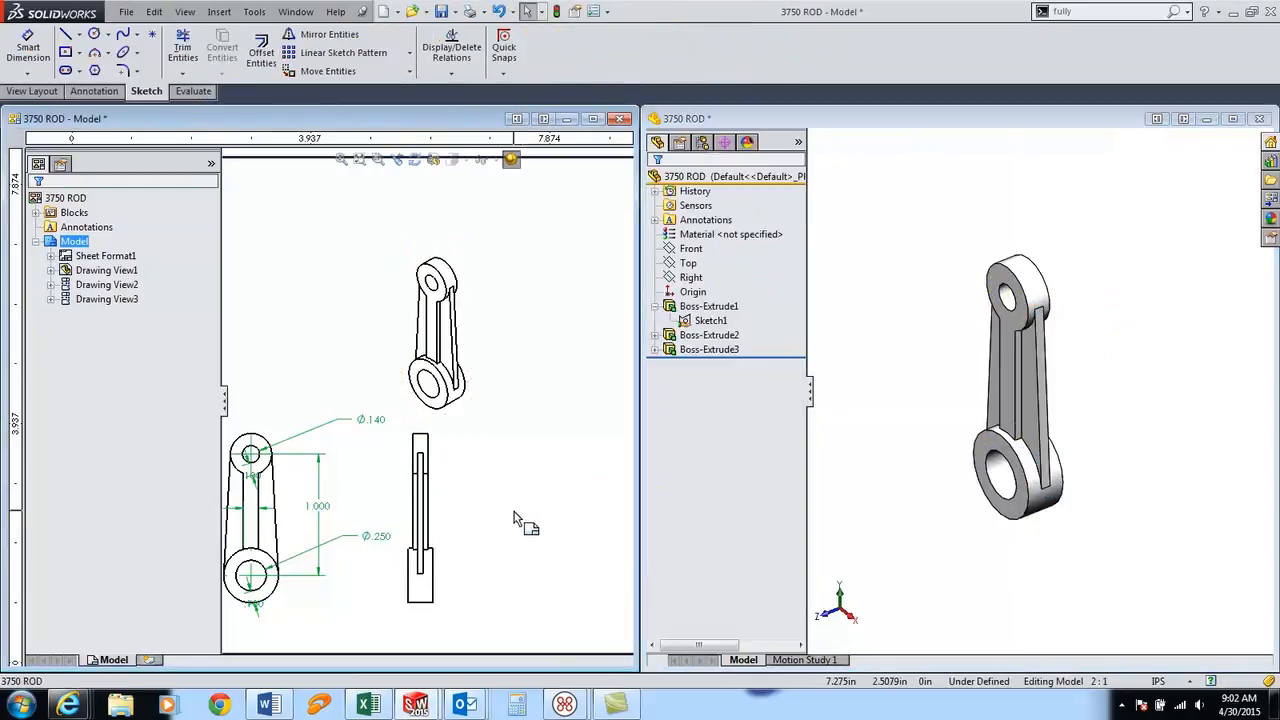
Maximize the drawing, show the isometric view shaded with edges at a custom 4:1 scale, and move it near the title block
{"action": "key", "text": "f"}
{"action": "left_click", "coordinate": [593, 120]}
{"action": "left_click", "coordinate": [772, 325]}
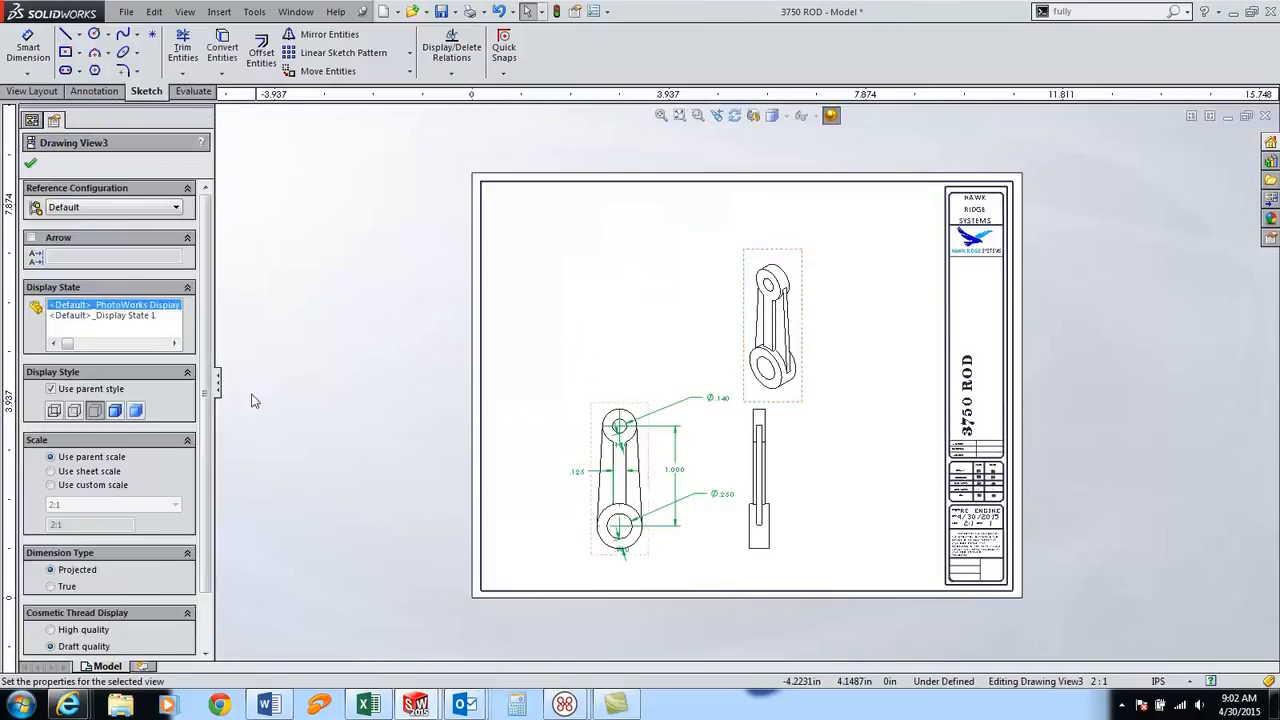
{"action": "left_click", "coordinate": [116, 410]}
{"action": "left_click", "coordinate": [93, 522]}
{"action": "left_click", "coordinate": [94, 540]}
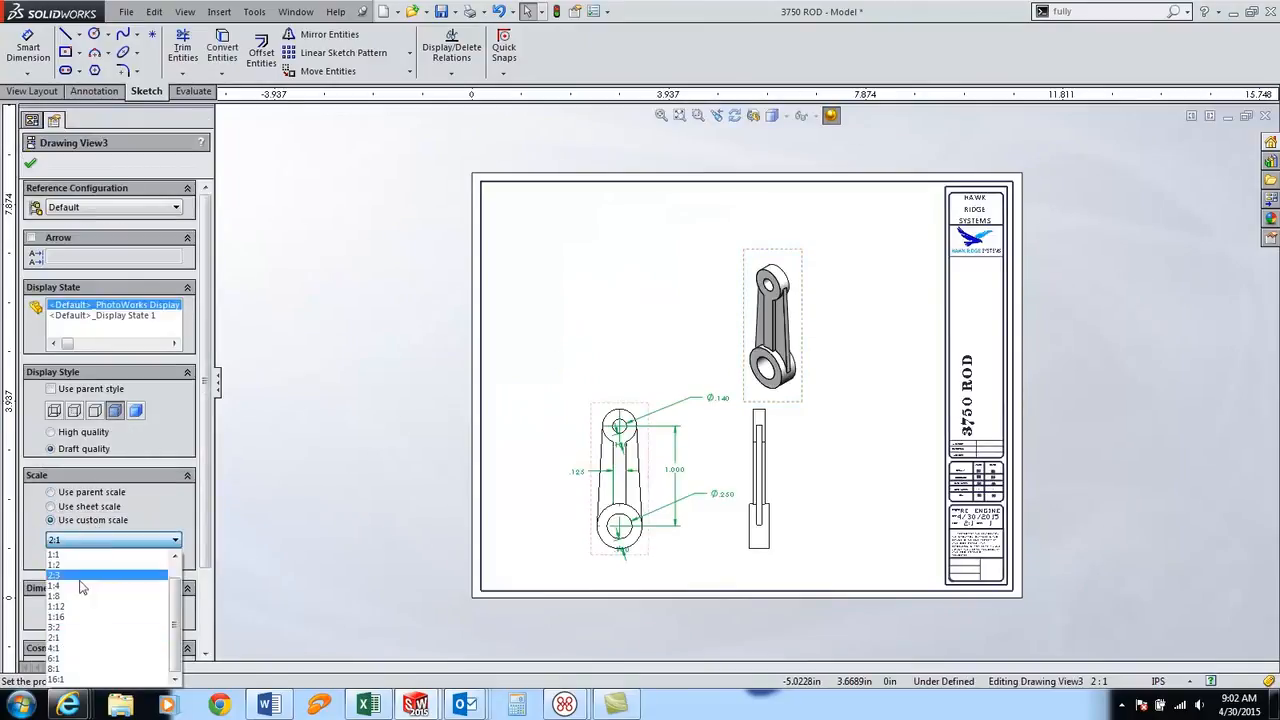
{"action": "left_click", "coordinate": [55, 648]}
{"action": "left_click_drag", "start_coordinate": [824, 340], "coordinate": [916, 410]}
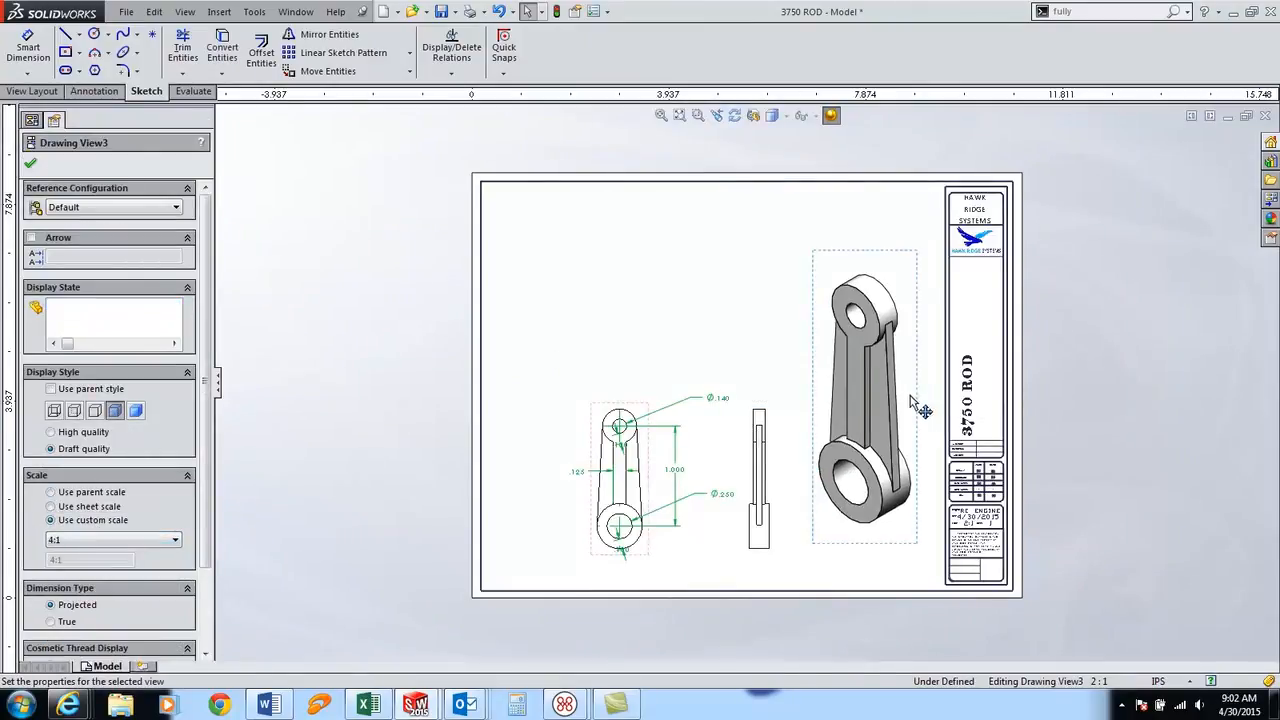
Create a section view from a horizontal cutting line through the middle of the front view and place it above that view
{"action": "left_click", "coordinate": [33, 91]}
{"action": "left_click", "coordinate": [192, 52]}
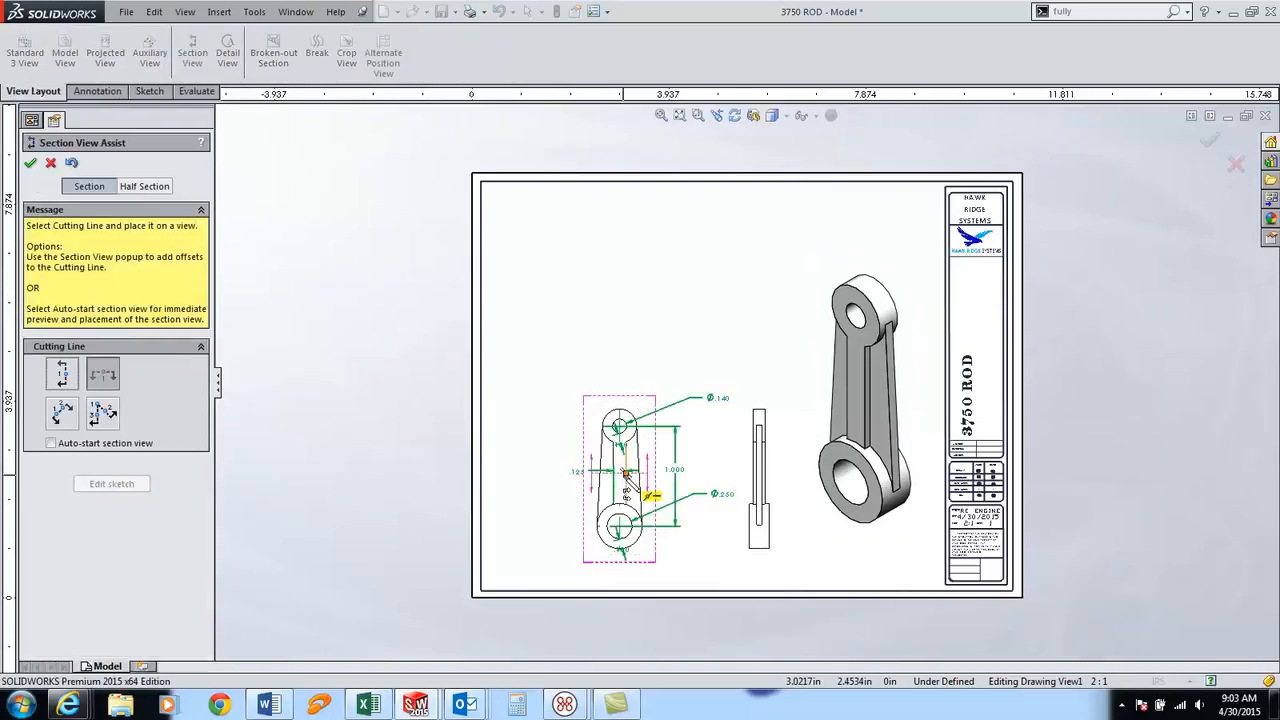
{"action": "left_click", "coordinate": [625, 471]}
{"action": "left_click", "coordinate": [758, 505]}
{"action": "left_click", "coordinate": [614, 286]}
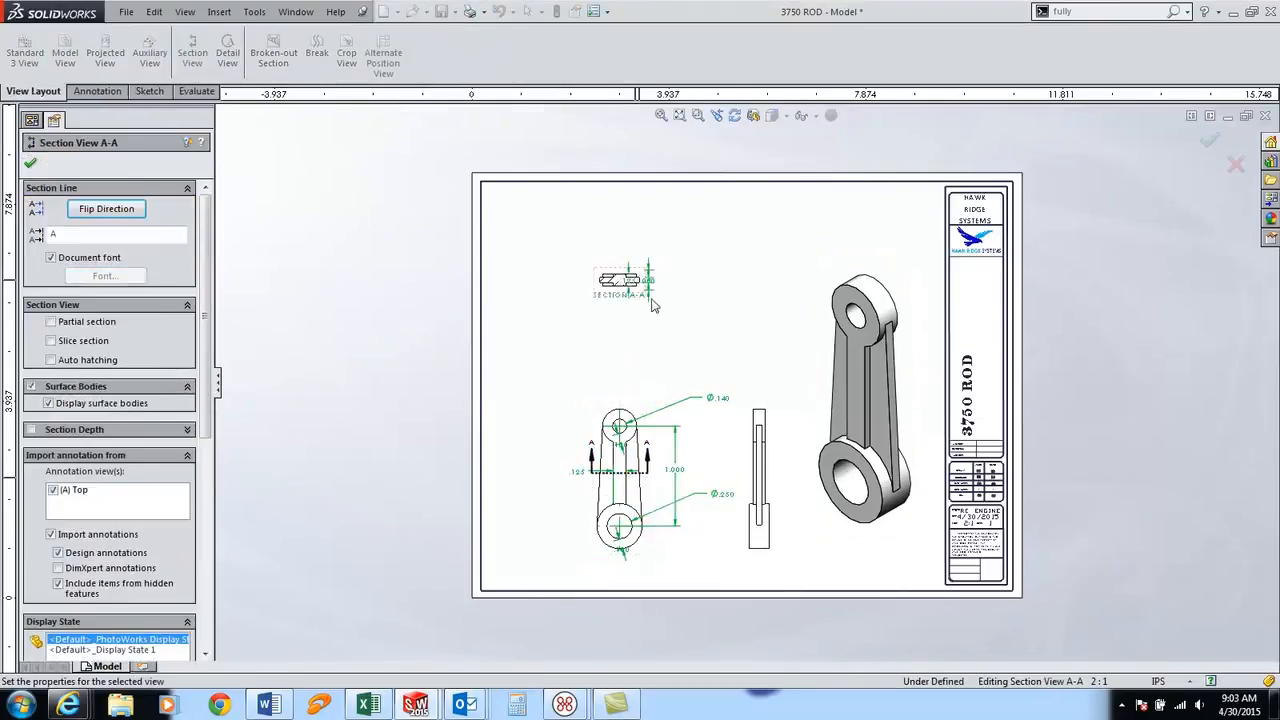
{"action": "scroll", "coordinate": [625, 284], "scroll_direction": "down", "scroll_amount": 5}
{"action": "left_click", "coordinate": [736, 406]}
Select the section view's overlapping dimensions and auto-arrange them beside the view
{"action": "left_click", "coordinate": [678, 277]}
{"action": "left_click", "coordinate": [641, 286], "text": "ctrl"}
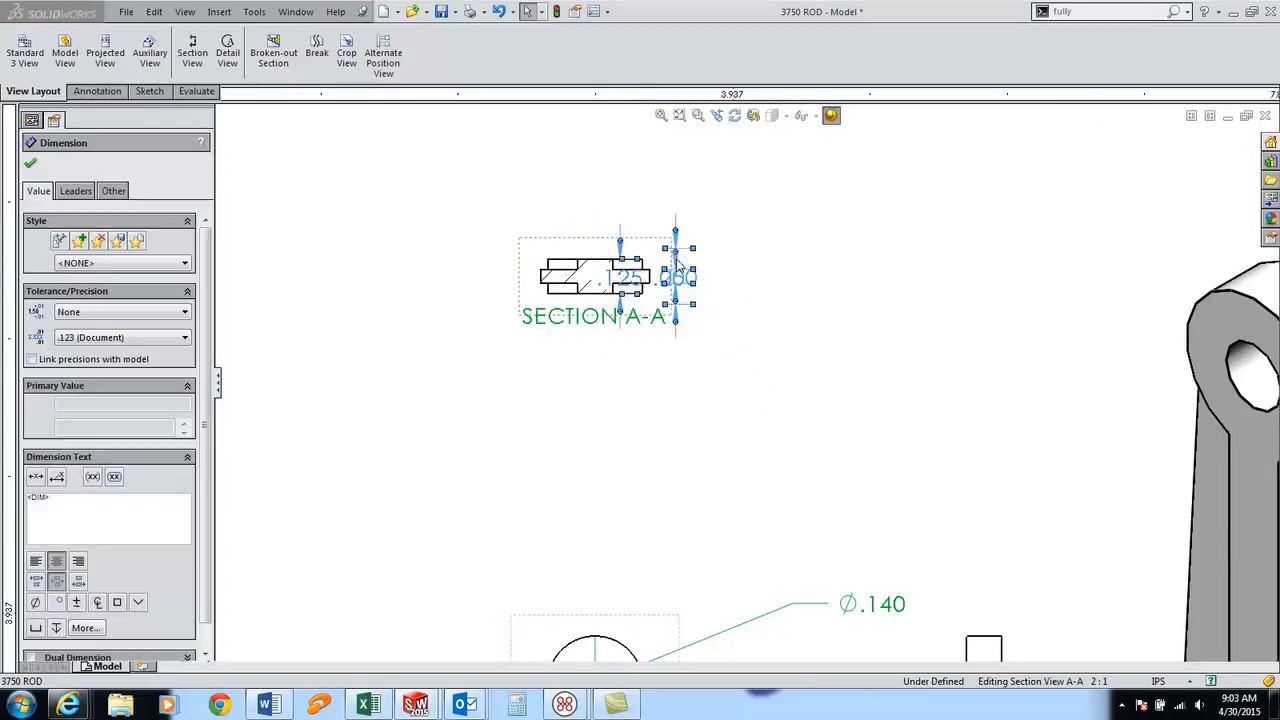
{"action": "left_click", "coordinate": [685, 228]}
{"action": "left_click", "coordinate": [714, 371]}
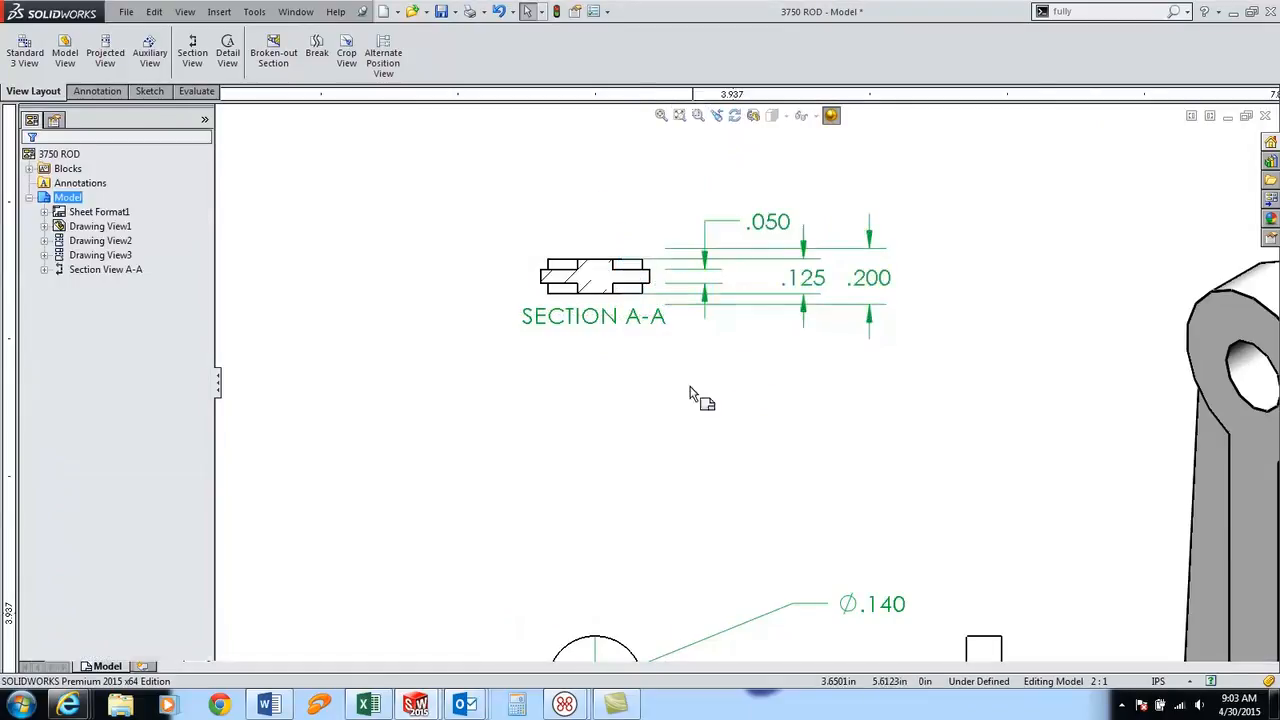
Remove the front view's two ring-thickness dimensions and dimension the upper end's outer radius and the lower end's outer diameter
{"action": "scroll", "coordinate": [806, 608], "scroll_direction": "up", "scroll_amount": 5}
{"action": "scroll", "coordinate": [683, 600], "scroll_direction": "down", "scroll_amount": 3}
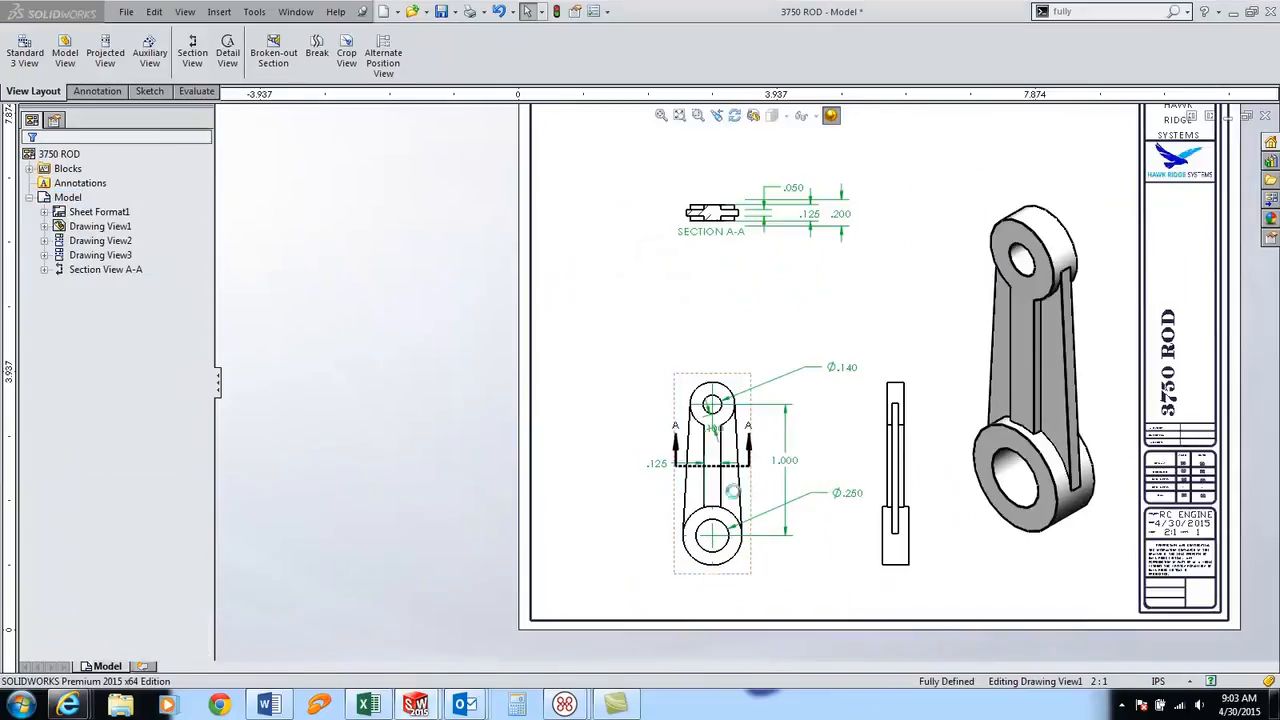
{"action": "right_click_drag", "start_coordinate": [646, 433], "coordinate": [634, 334]}
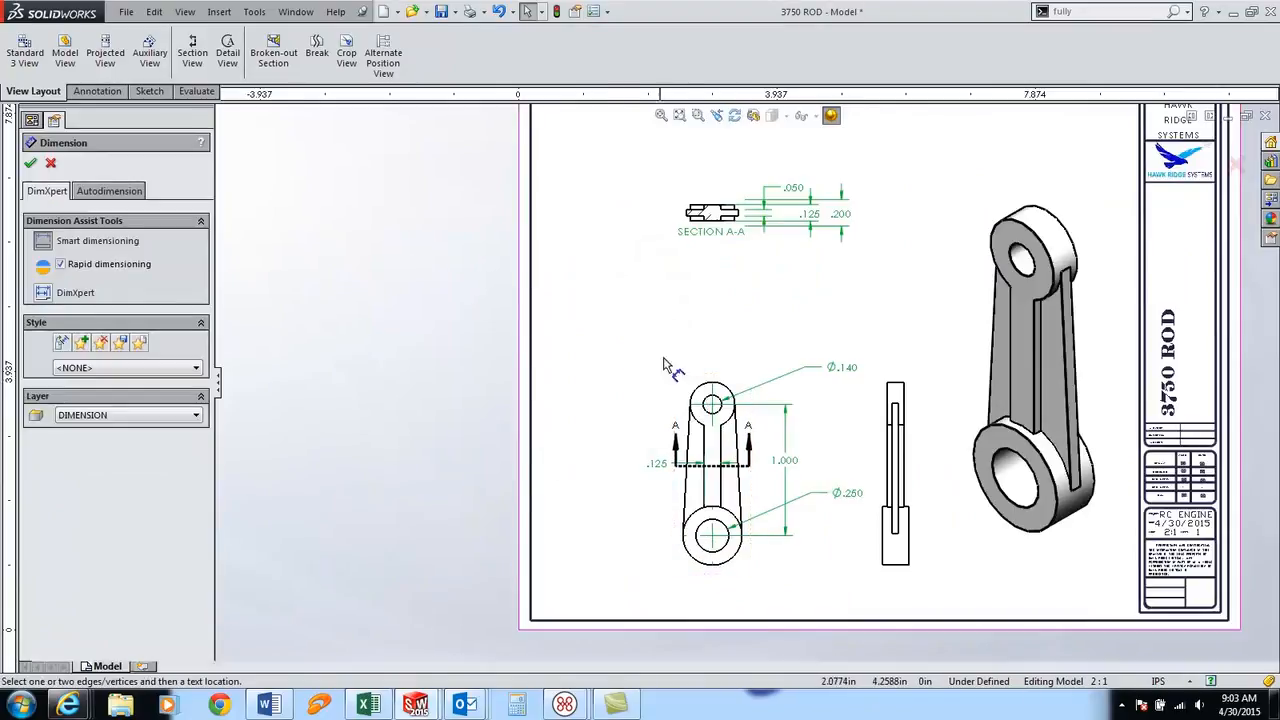
{"action": "left_click", "coordinate": [690, 384]}
{"action": "left_click", "coordinate": [712, 508]}
{"action": "left_click", "coordinate": [630, 590]}
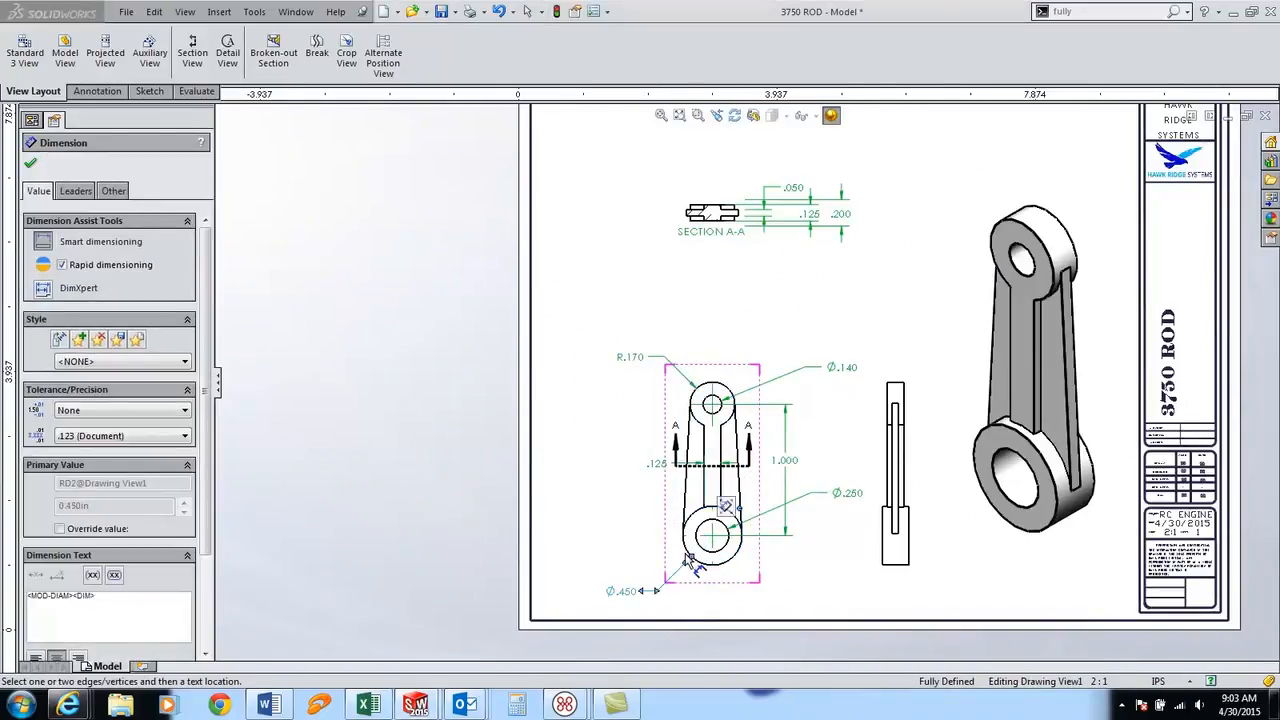
Dimension the side view's overall length and the length of the thin web
{"action": "left_click", "coordinate": [909, 562]}
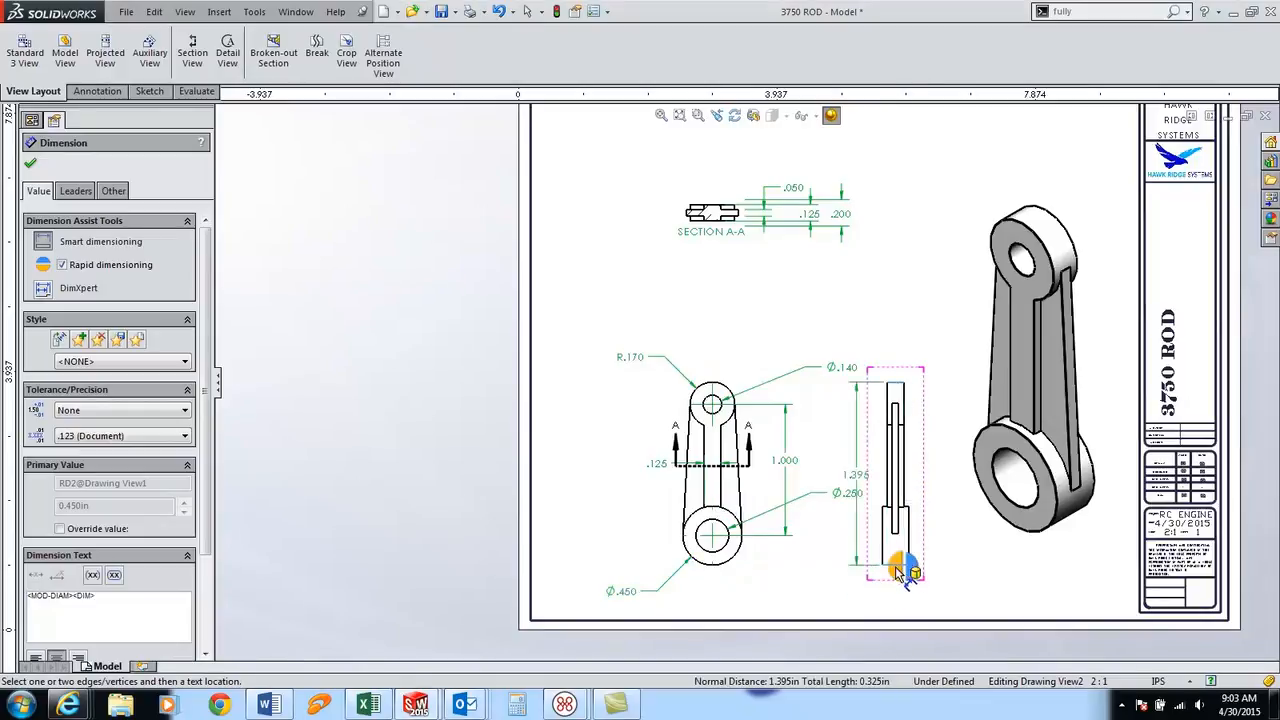
{"action": "left_click", "coordinate": [900, 503]}
{"action": "left_click", "coordinate": [901, 504]}
{"action": "key", "text": "Escape"}
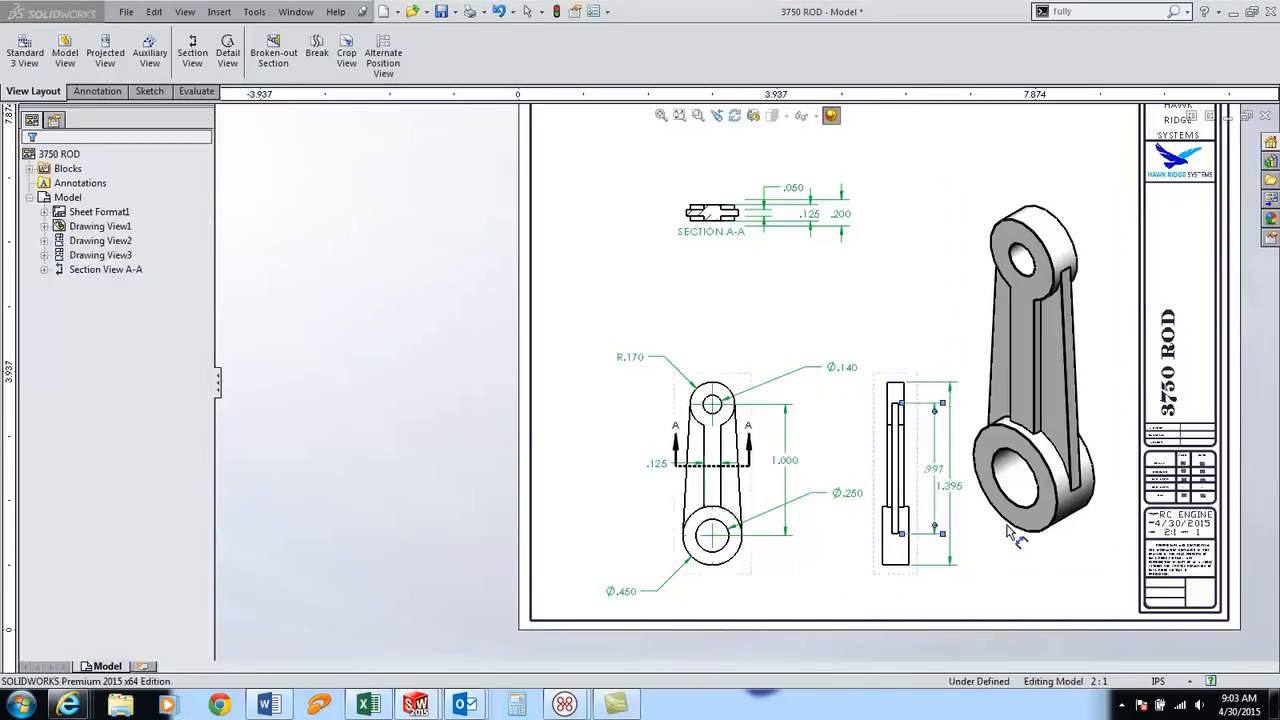
{"action": "key", "text": "f"}
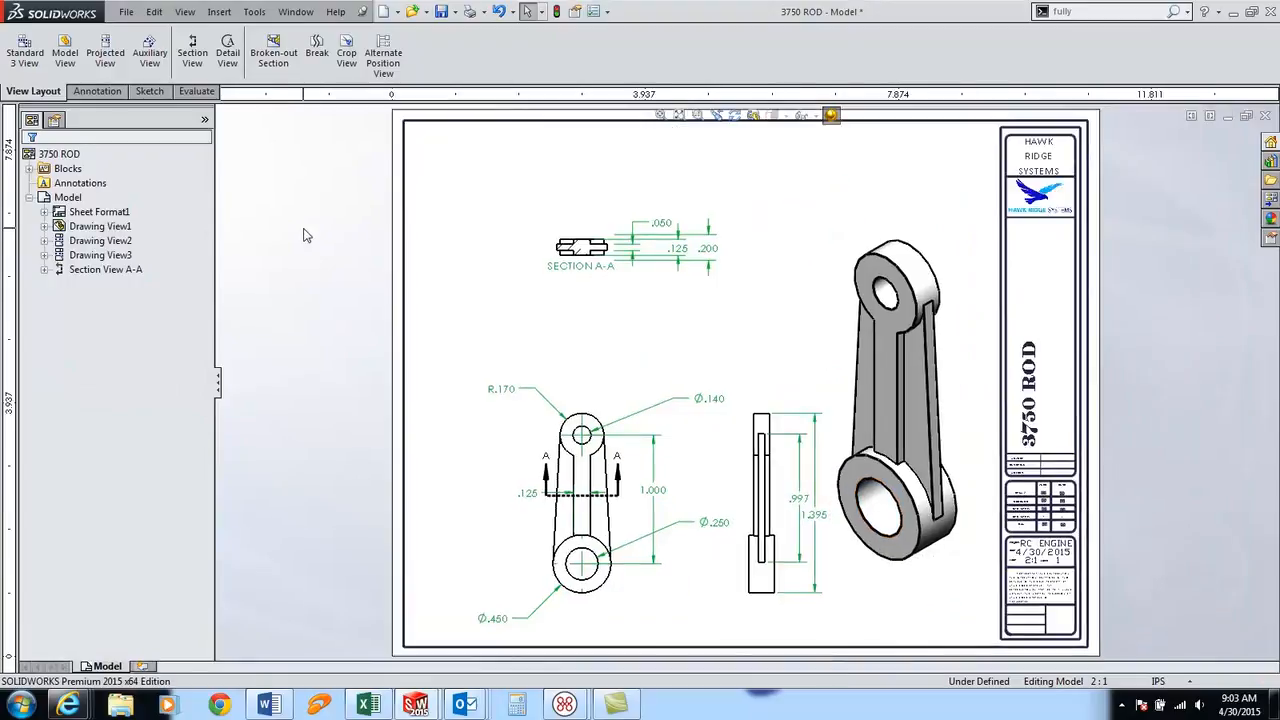
Return to the rod part and create a new assembly from the RC Assembly template
{"action": "key", "text": "ctrl+Tab"}
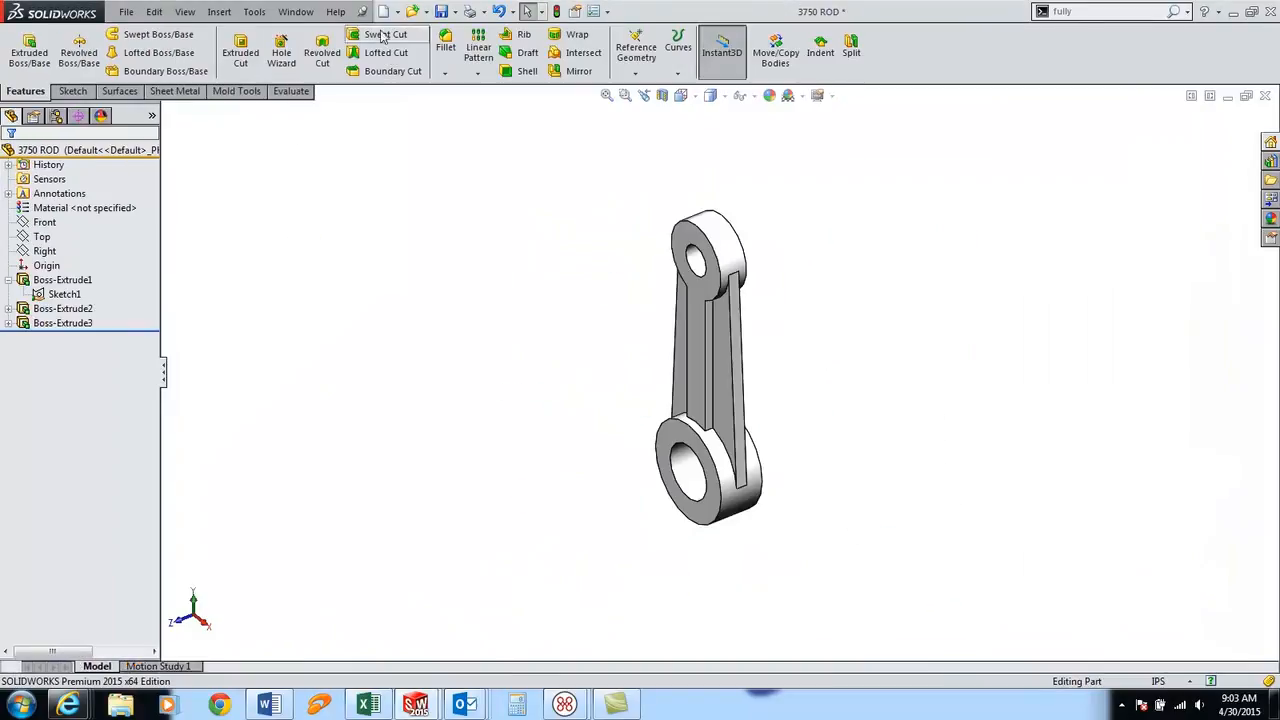
{"action": "left_click", "coordinate": [383, 11]}
{"action": "double_click", "coordinate": [712, 264]}
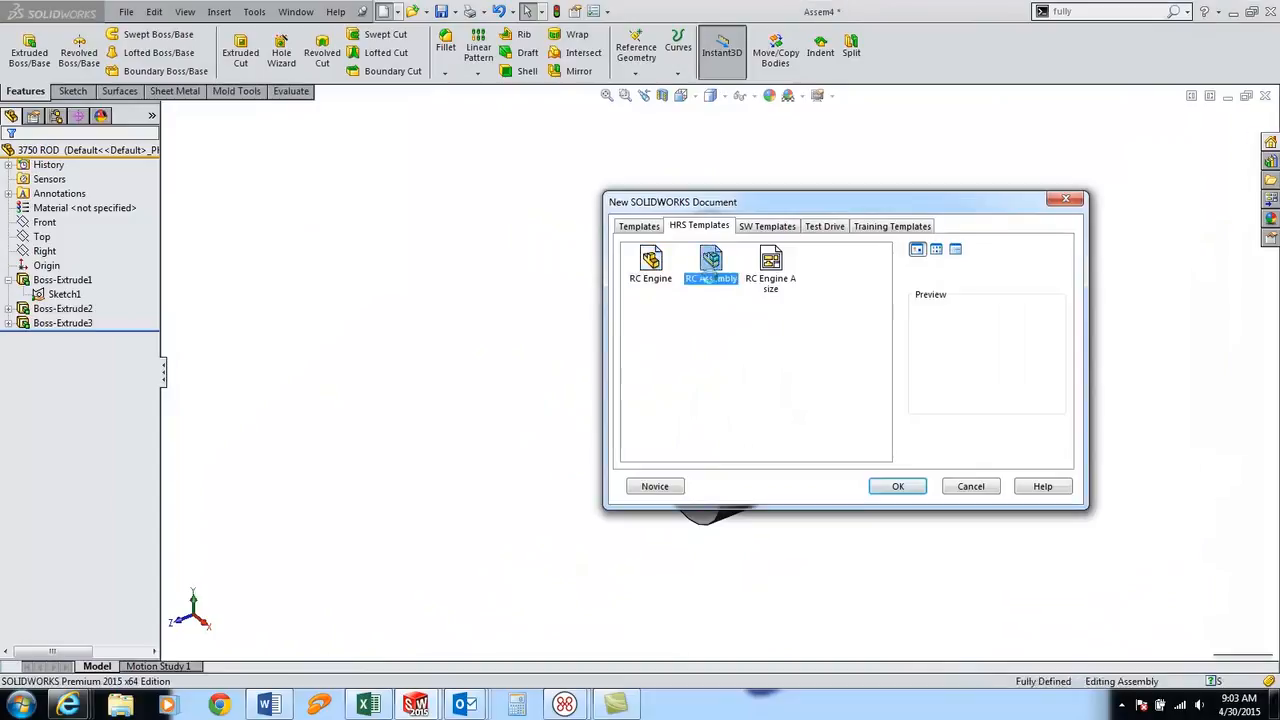
Search the NEXT RC folder for 3054 and insert 3054_PISTON at the assembly origin
{"action": "left_click", "coordinate": [68, 339]}
{"action": "left_click", "coordinate": [877, 140]}
{"action": "type", "text": "3054"}
{"action": "left_click", "coordinate": [560, 200]}
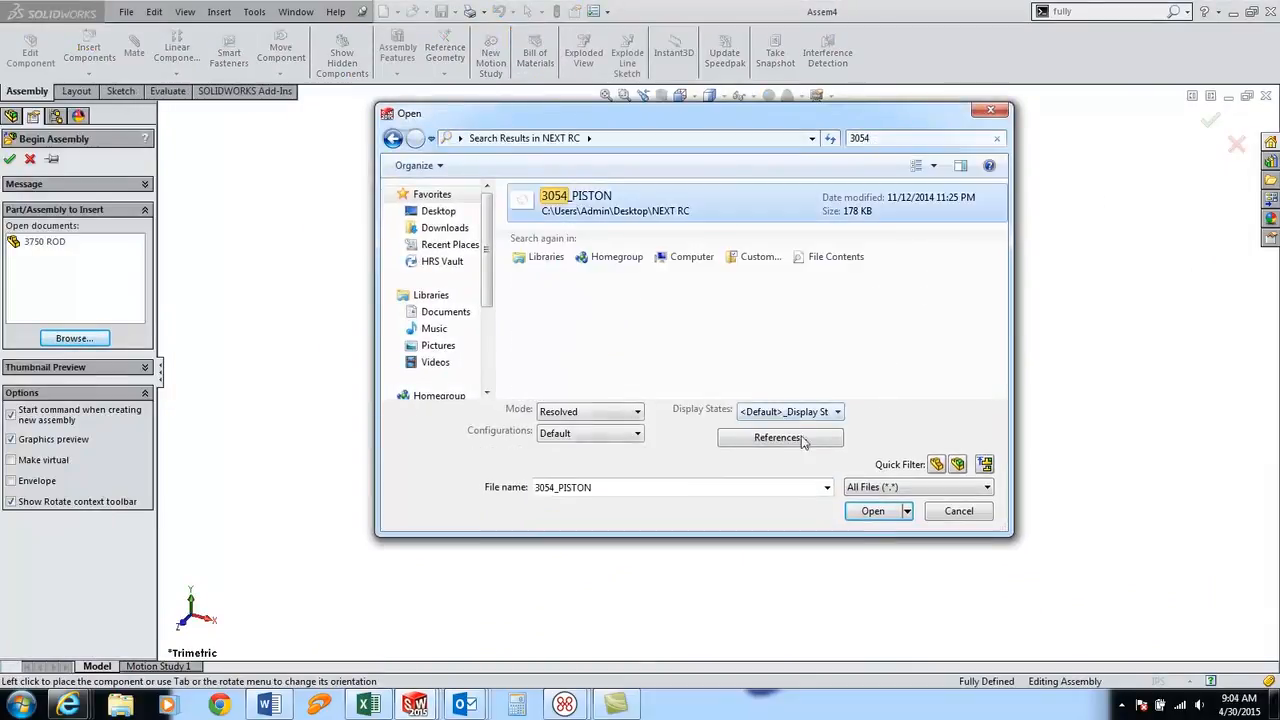
{"action": "left_click", "coordinate": [873, 536]}
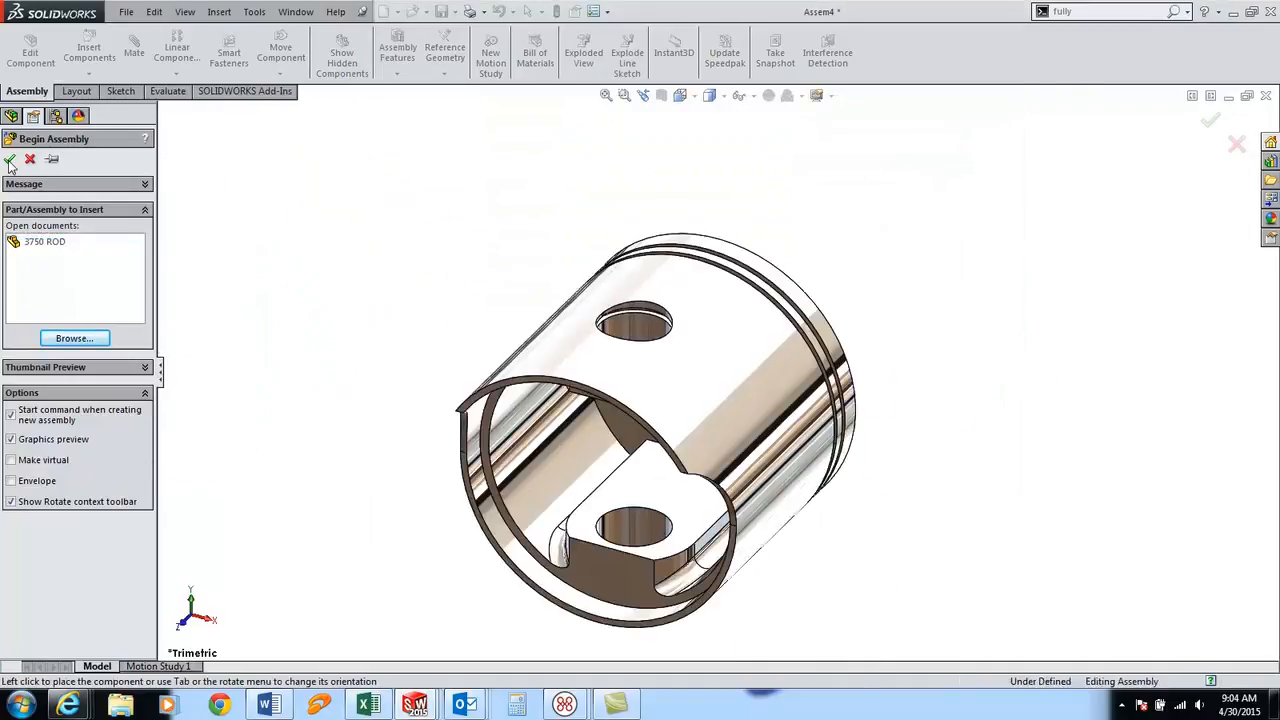
{"action": "left_click", "coordinate": [9, 159]}
Insert the 3750 ROD, rotate it in 90-degree increments to lie flat, and place it beside the piston
{"action": "left_click", "coordinate": [89, 50]}
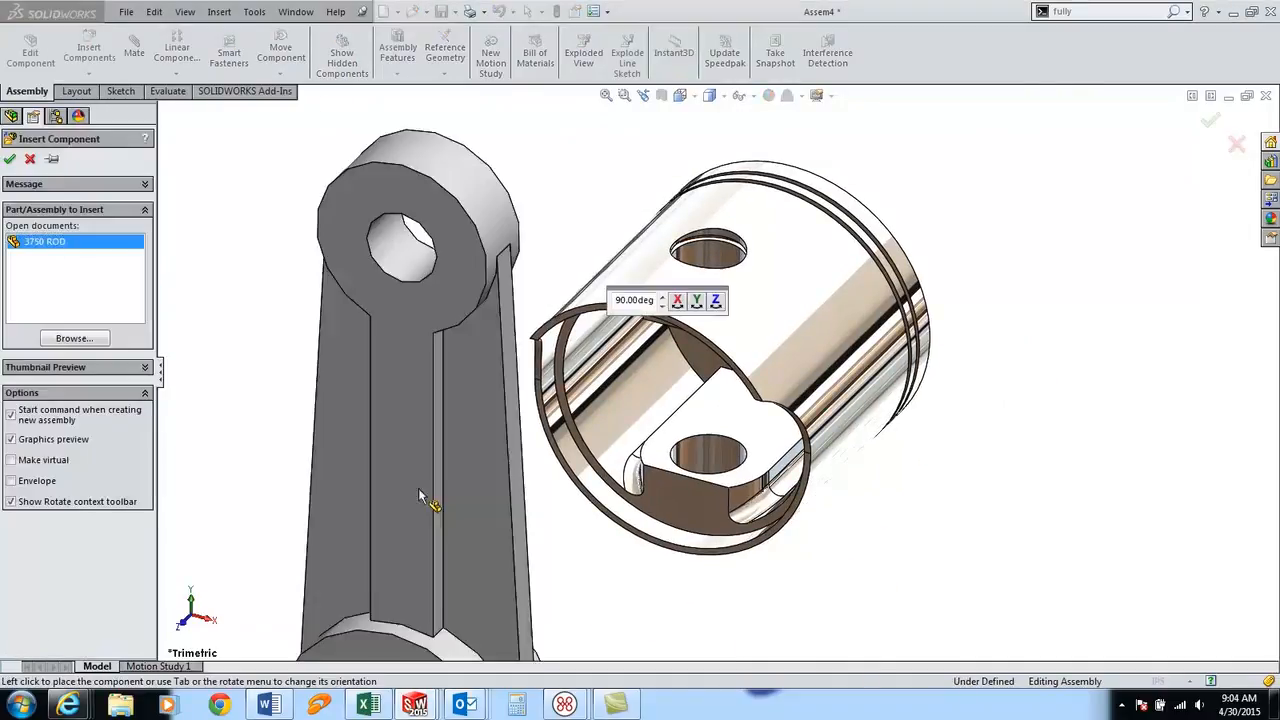
{"action": "left_click", "coordinate": [714, 301]}
{"action": "left_click", "coordinate": [697, 300]}
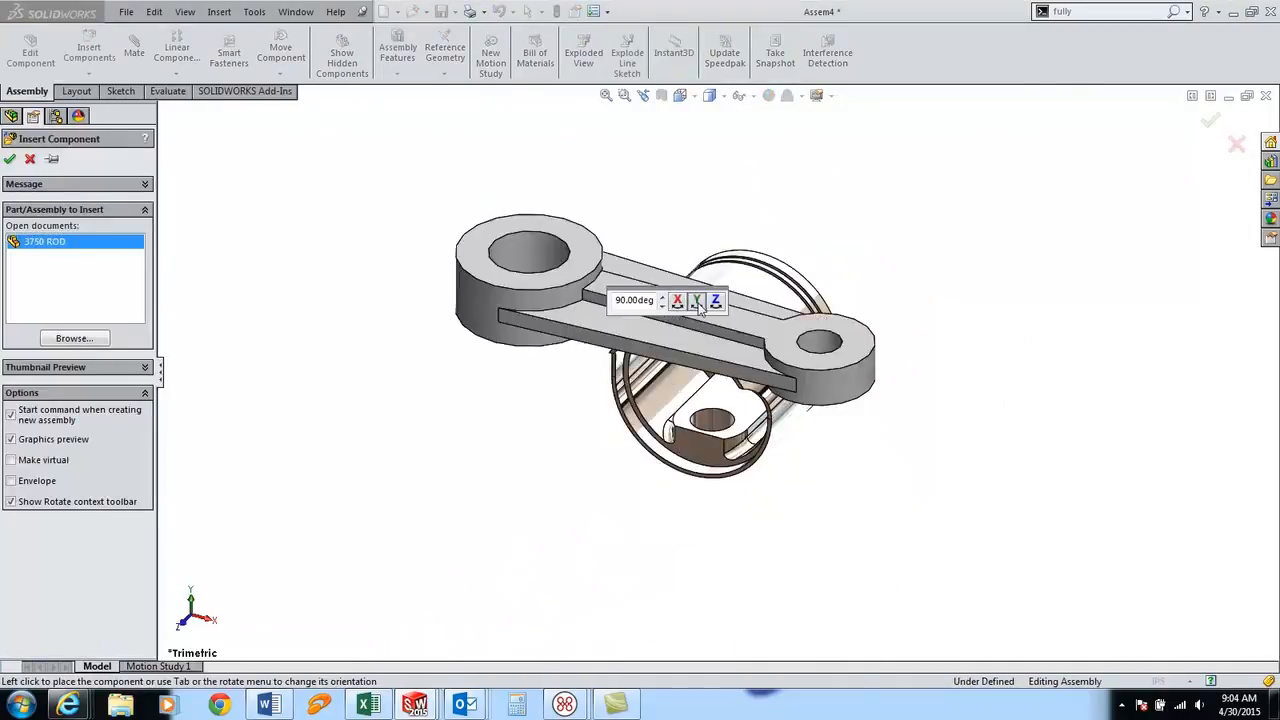
{"action": "left_click", "coordinate": [408, 404]}
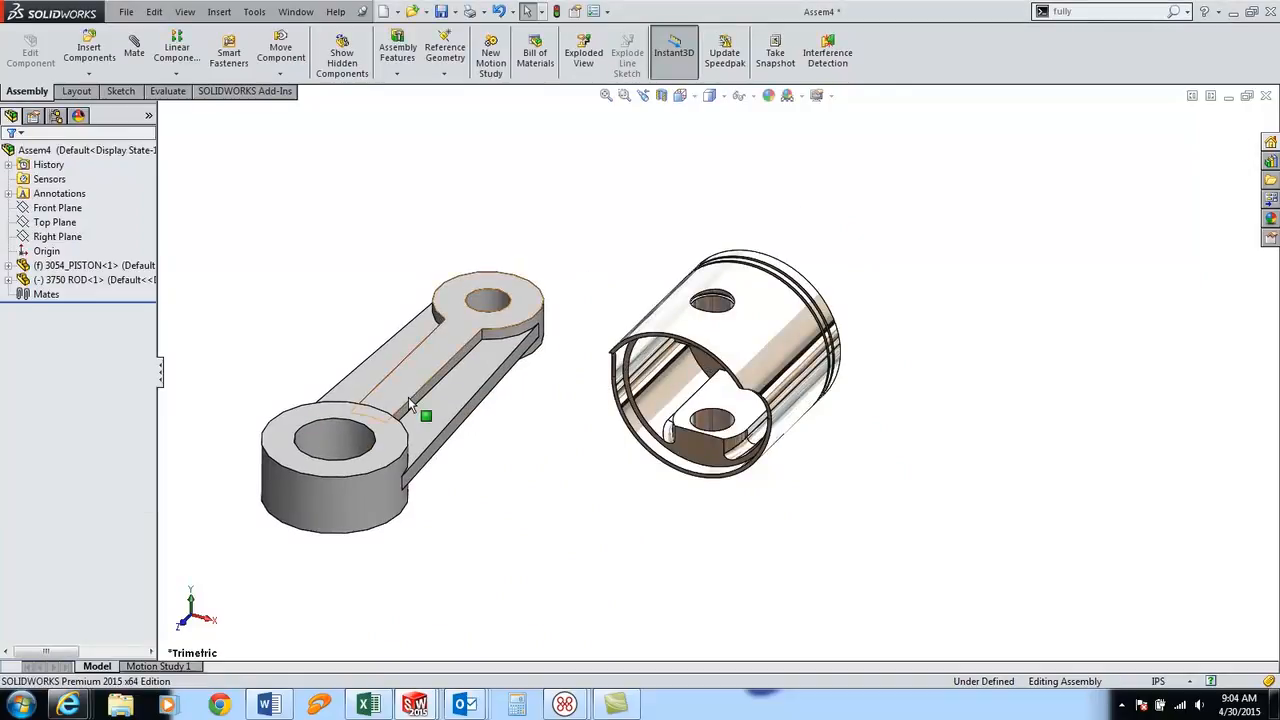
Add a concentric mate between the rod's small hole and the piston's pin hole
{"action": "left_click", "coordinate": [483, 307]}
{"action": "left_click", "coordinate": [715, 312]}
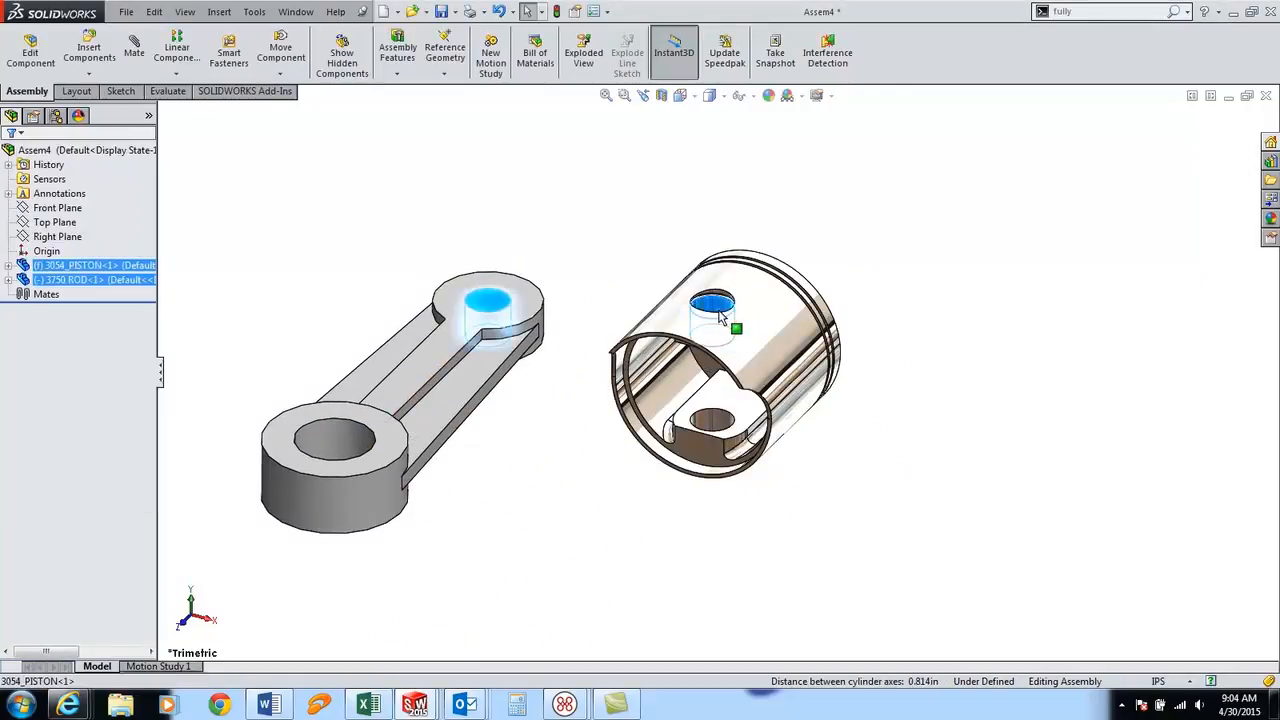
{"action": "left_click", "coordinate": [821, 296]}
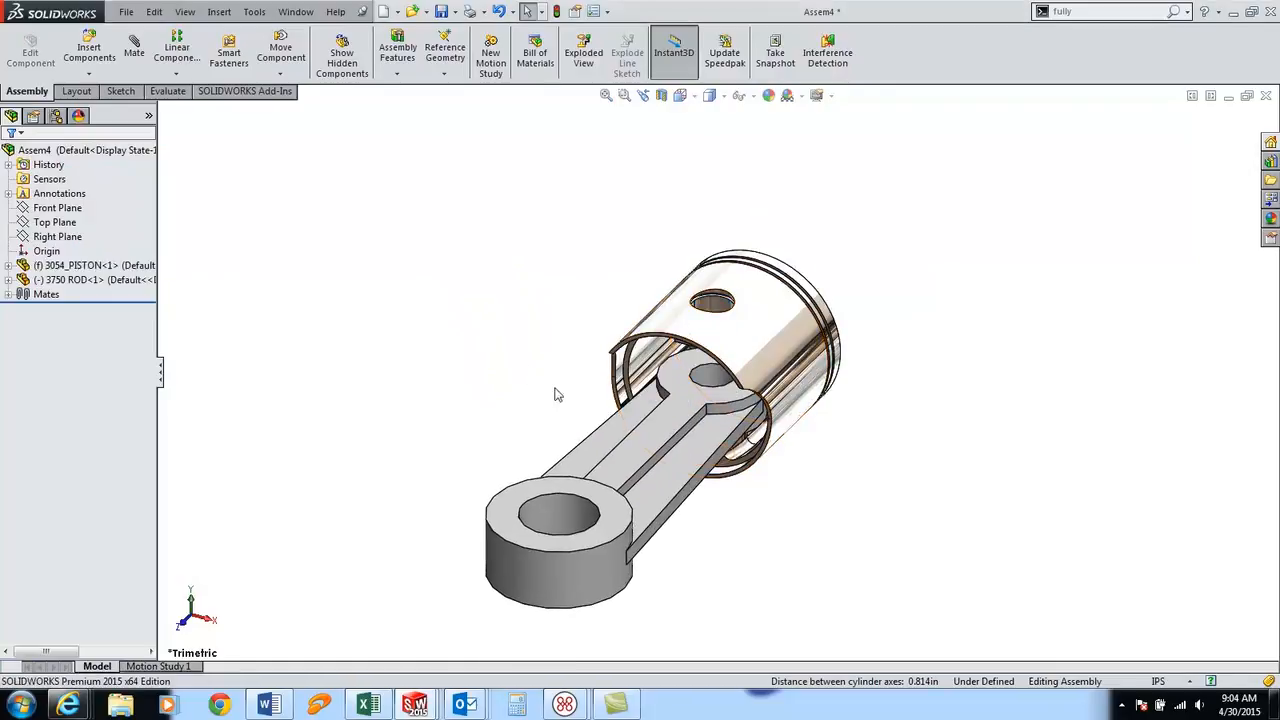
Add a width mate centering the rod's small end between the two inner boss faces of the piston
{"action": "scroll", "coordinate": [714, 408], "scroll_direction": "down", "scroll_amount": 3}
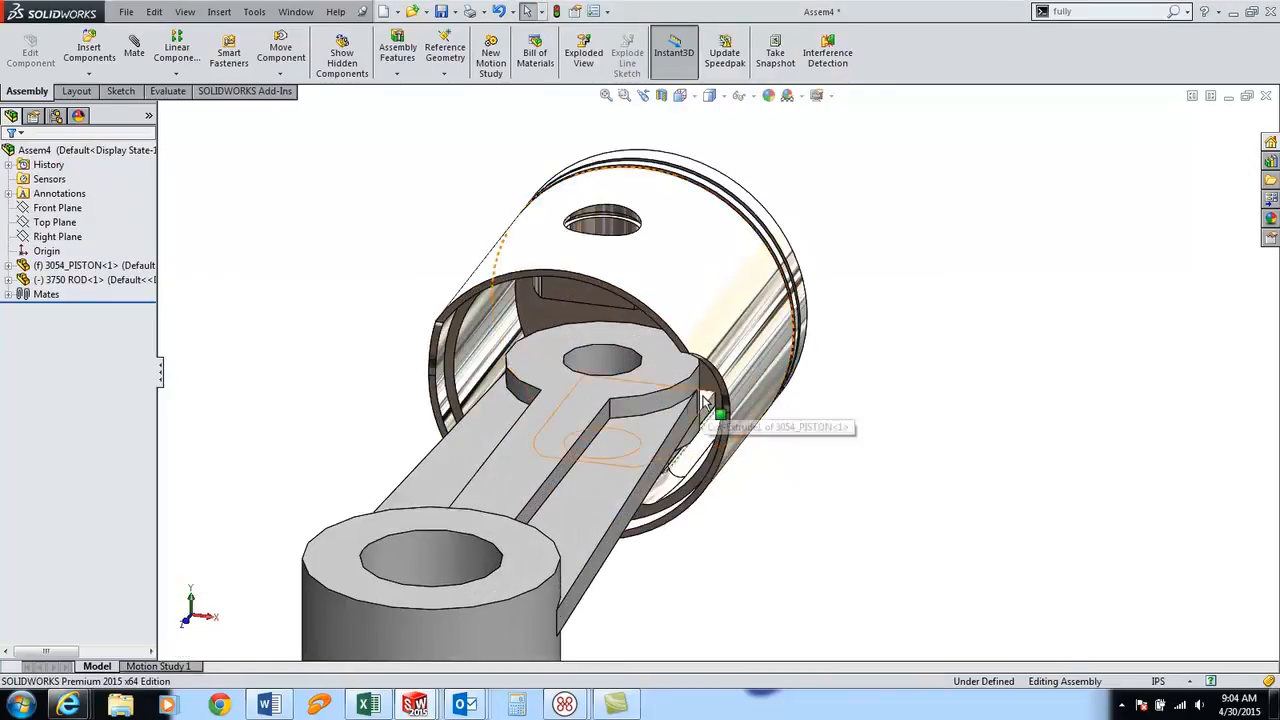
{"action": "left_click", "coordinate": [705, 402]}
{"action": "left_click", "coordinate": [543, 437]}
{"action": "middle_click_drag", "start_coordinate": [543, 437], "coordinate": [523, 366]}
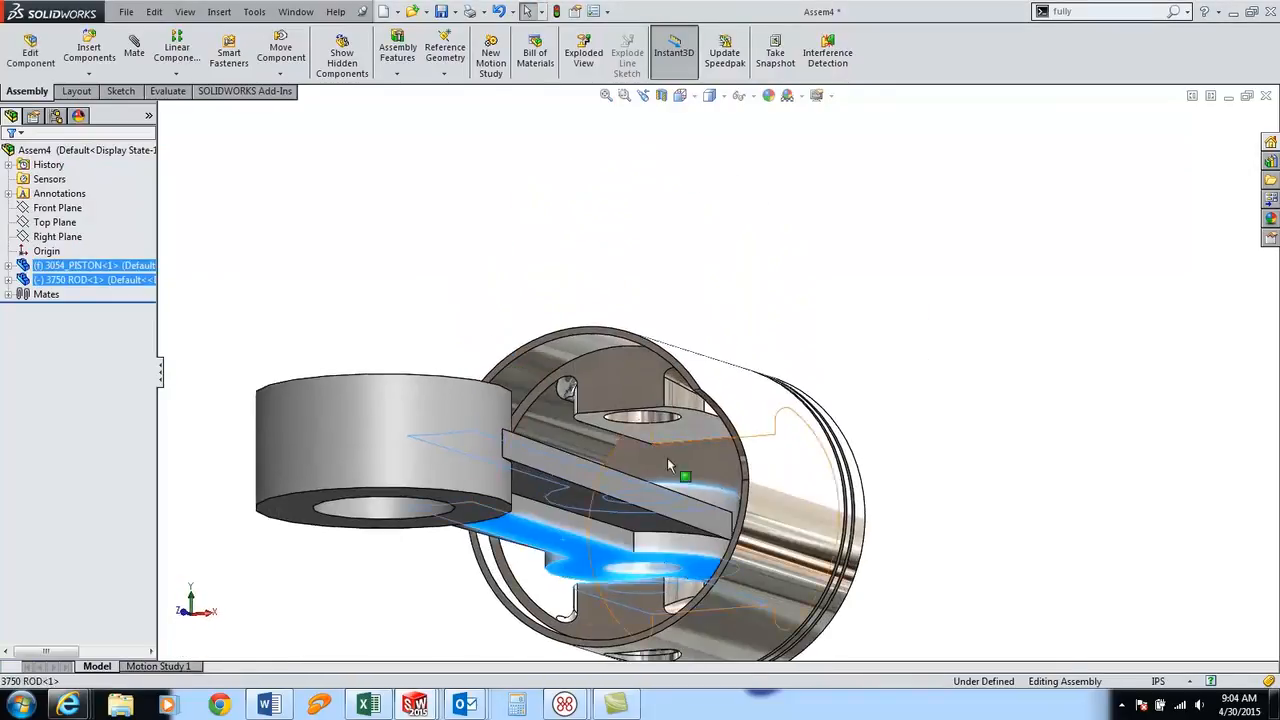
{"action": "left_click", "coordinate": [838, 347]}
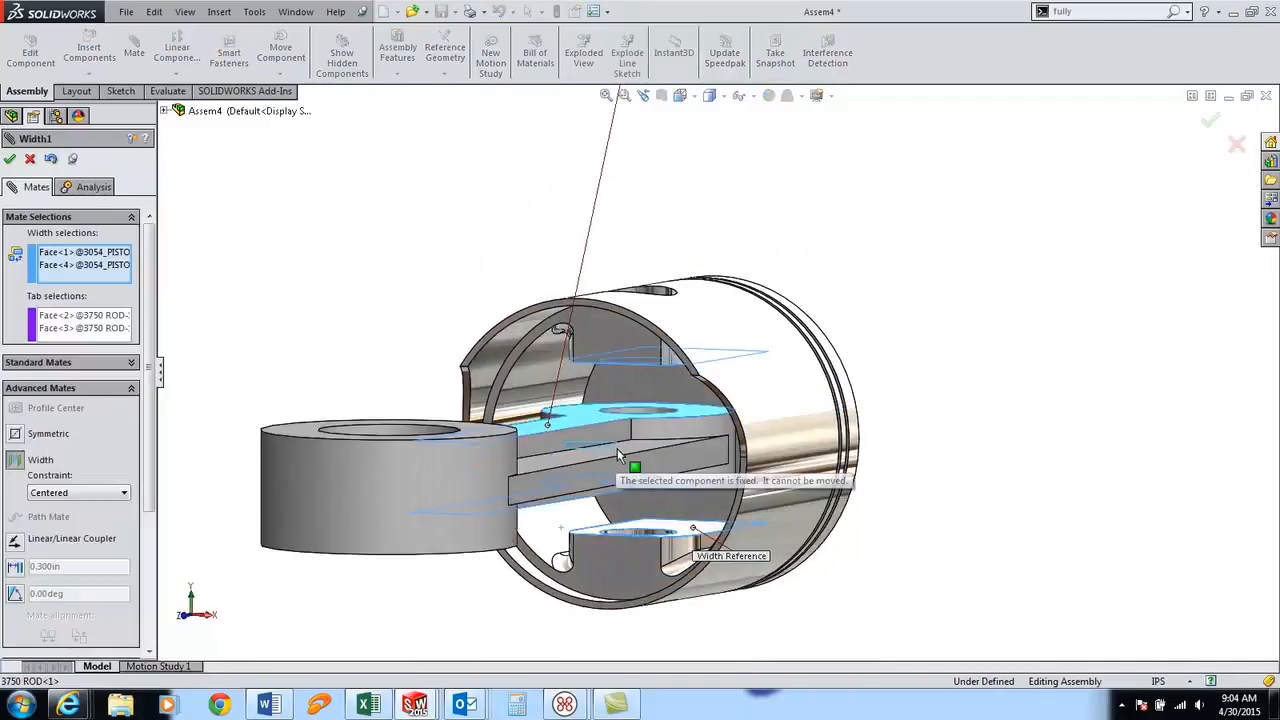
{"action": "right_click", "coordinate": [616, 449]}
{"action": "left_click_drag", "start_coordinate": [577, 433], "coordinate": [737, 530]}
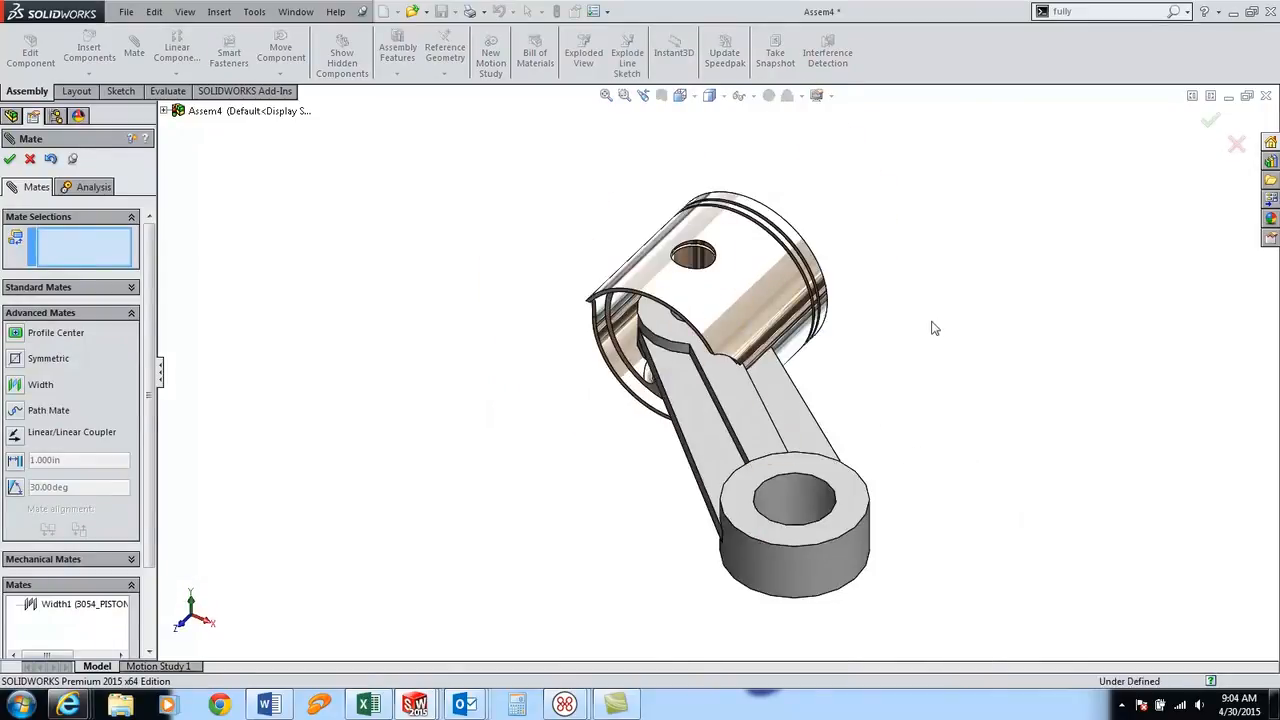
{"action": "key", "text": "Escape"}
Run Interference Detection on the whole assembly and examine where the rod clashes with the piston
{"action": "left_click", "coordinate": [168, 91]}
{"action": "left_click", "coordinate": [70, 55]}
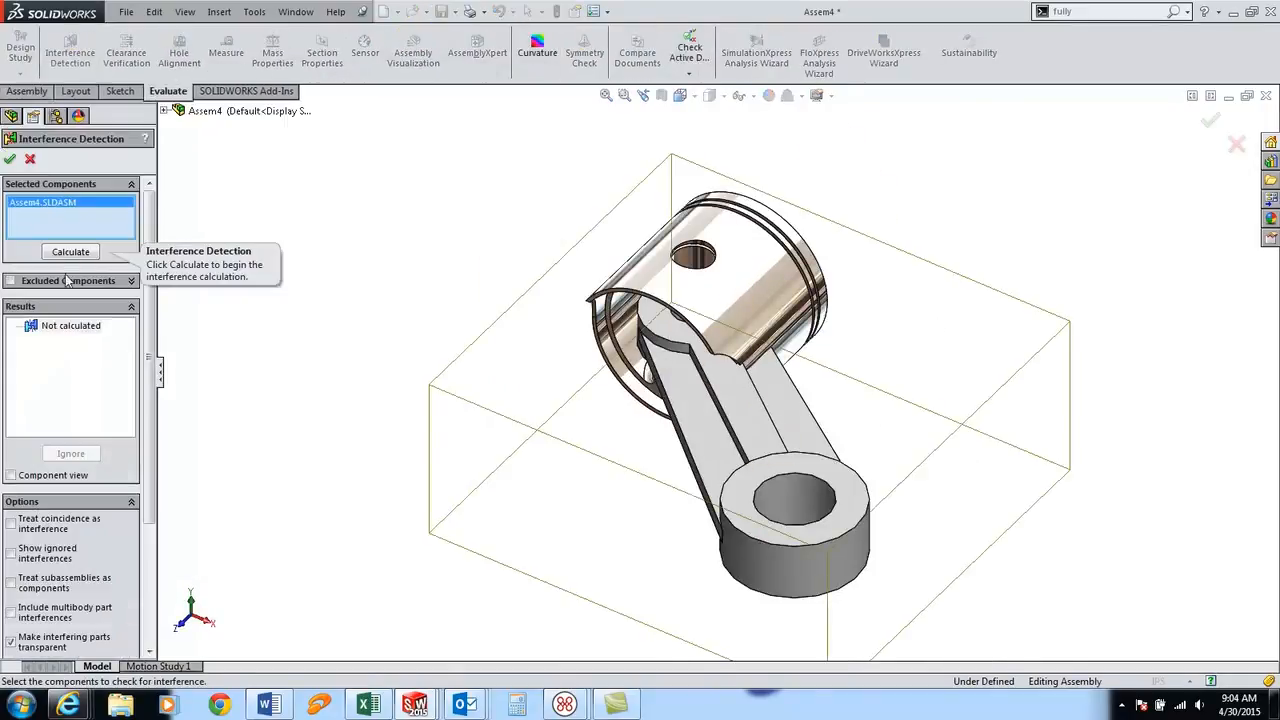
{"action": "left_click", "coordinate": [70, 251]}
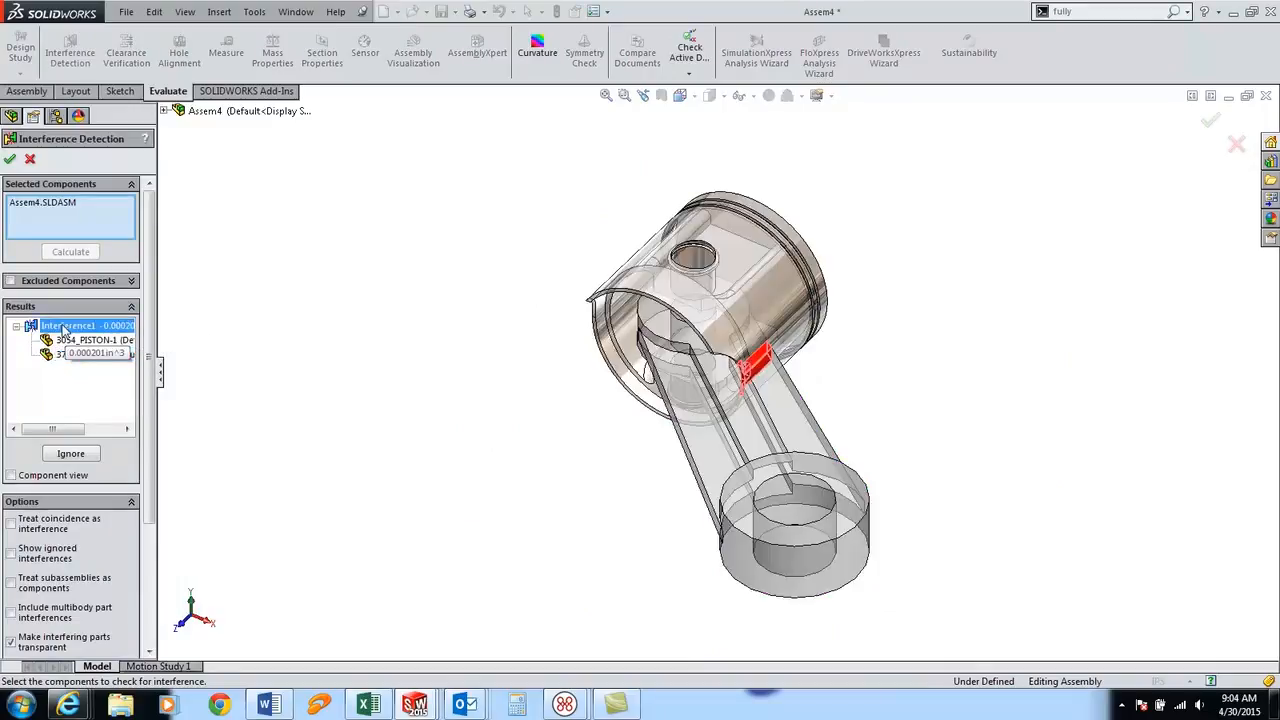
{"action": "left_click", "coordinate": [11, 160]}
Swing the rod around the piston's pin hole using Move Component
{"action": "middle_click_drag", "start_coordinate": [777, 434], "coordinate": [449, 286]}
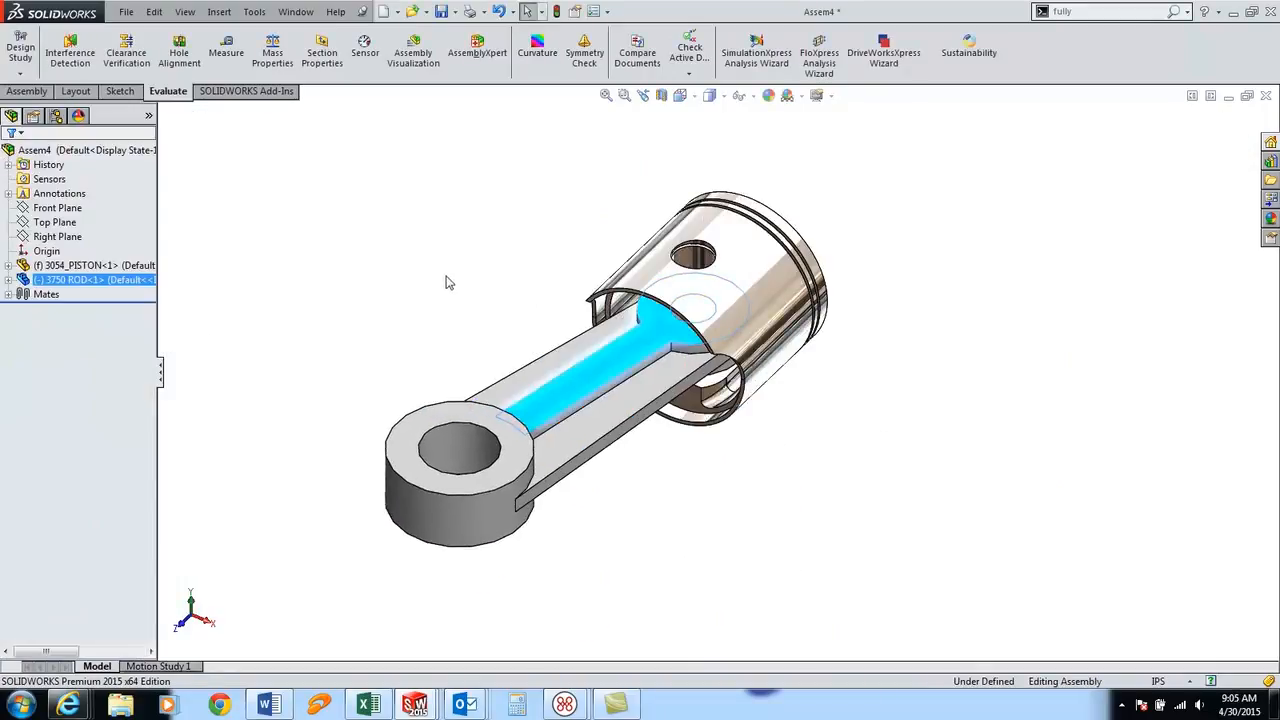
{"action": "left_click", "coordinate": [27, 91]}
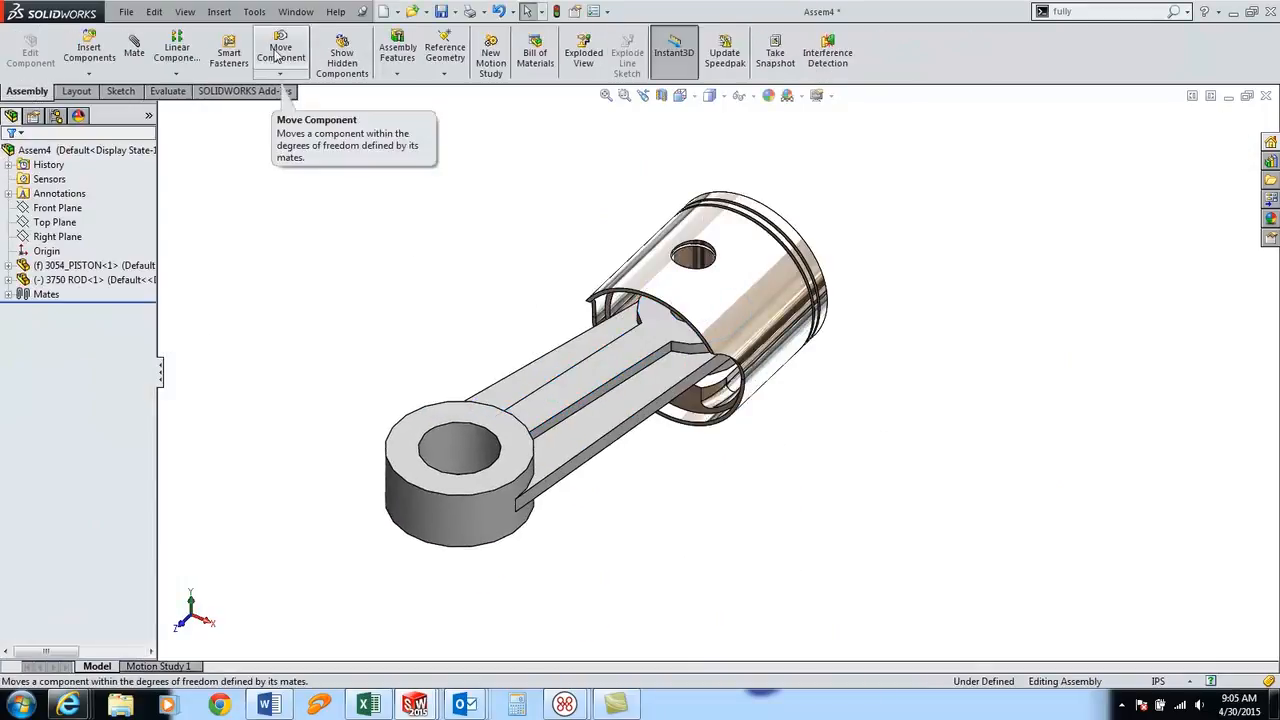
{"action": "left_click", "coordinate": [281, 52]}
{"action": "left_click", "coordinate": [79, 316]}
{"action": "left_click_drag", "start_coordinate": [549, 399], "coordinate": [604, 402]}
{"action": "key", "text": "Escape"}
Search the NEXT RC folder for 305, insert 3051_WRIST_PIN rotated by 90 degrees to stand upright, and place it beside the piston
{"action": "left_click", "coordinate": [89, 50]}
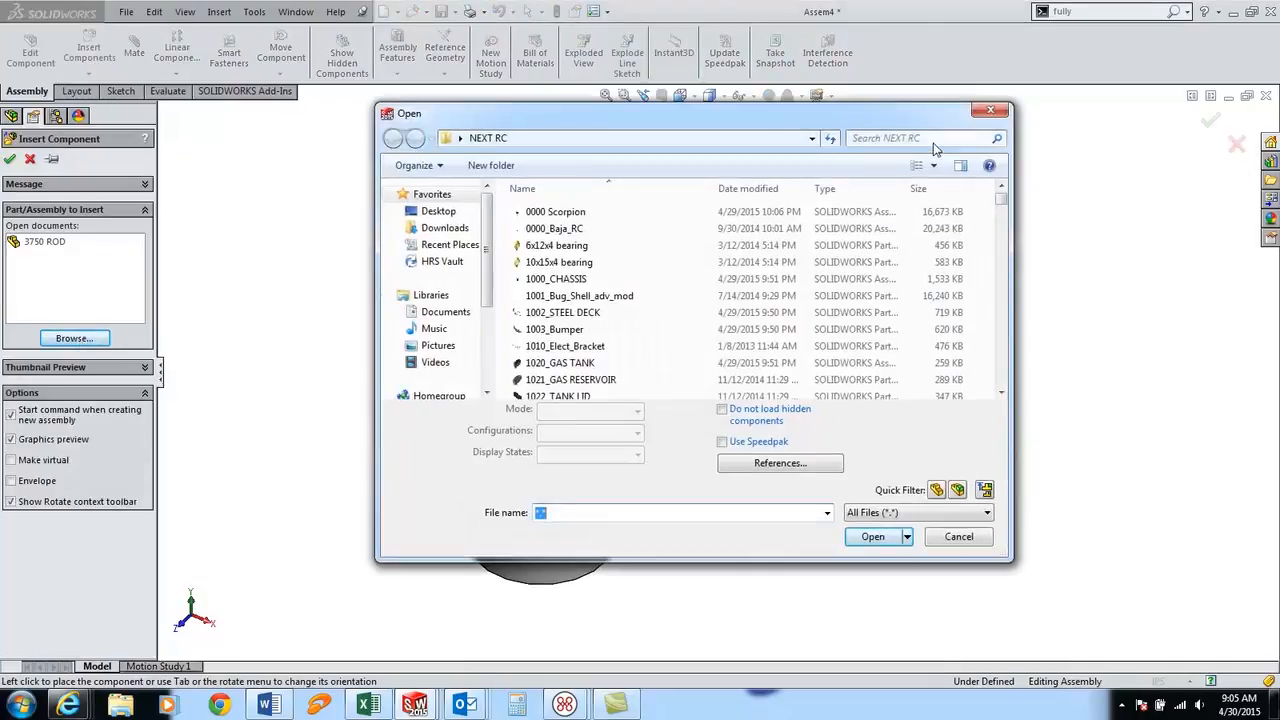
{"action": "left_click", "coordinate": [934, 138]}
{"action": "type", "text": "305"}
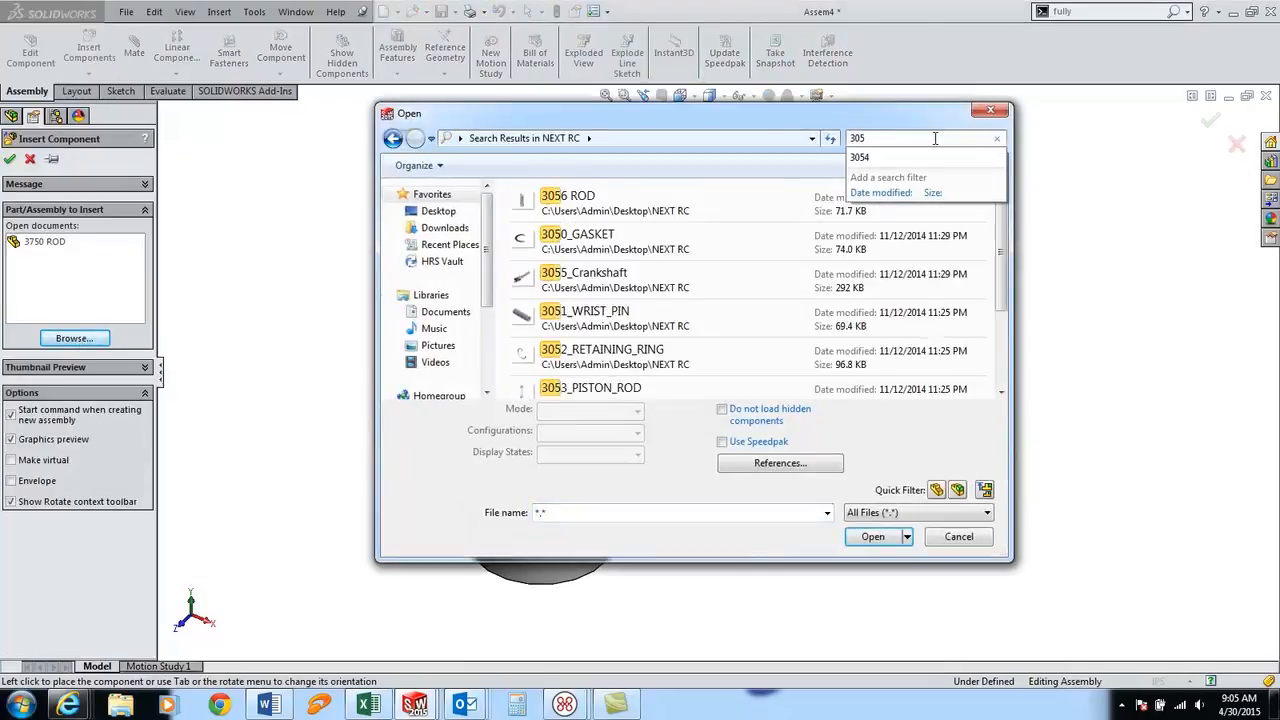
{"action": "left_click", "coordinate": [658, 314]}
{"action": "left_click", "coordinate": [873, 512]}
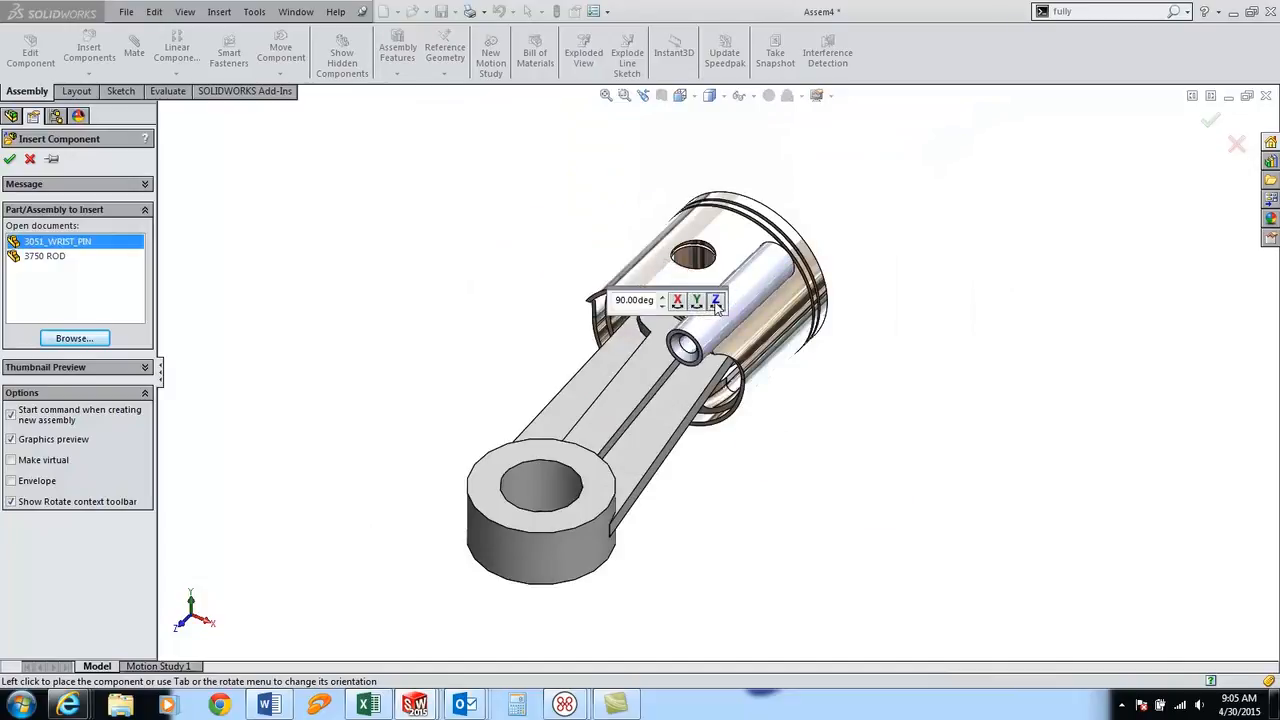
{"action": "left_click", "coordinate": [548, 252]}
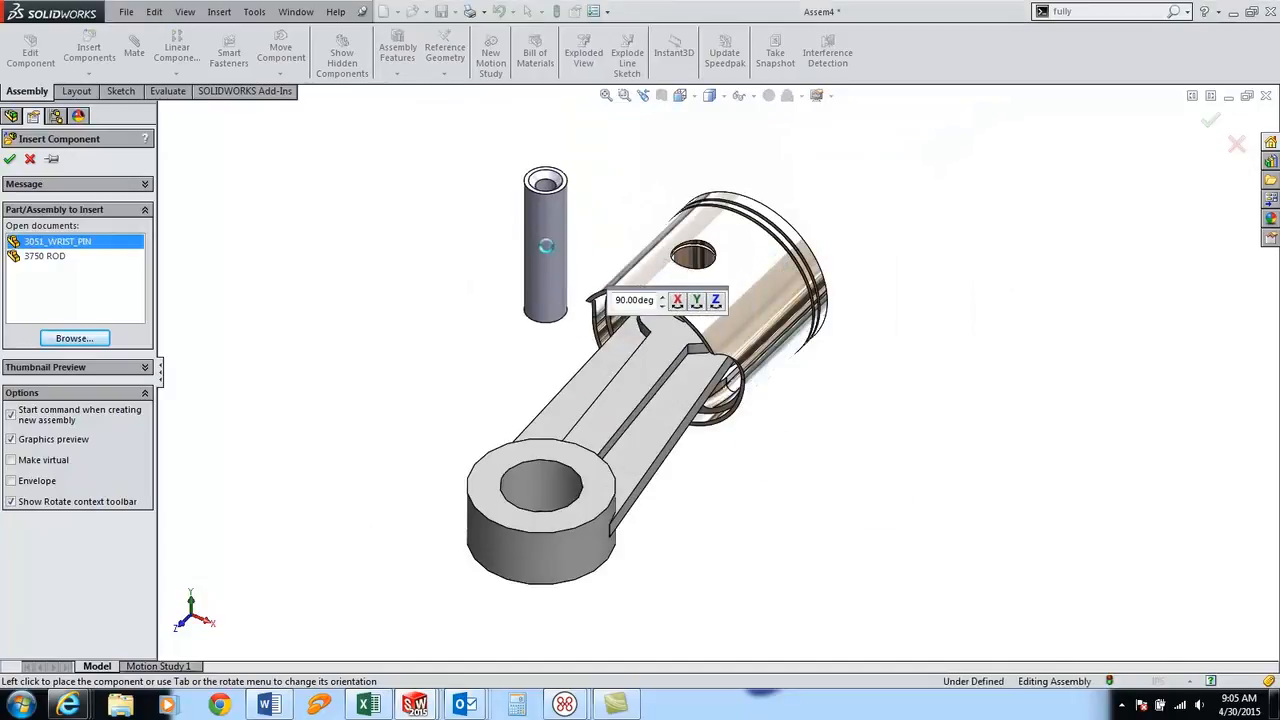
Mate the wrist pin concentric with the piston's pin hole and its Right Plane coincident with the assembly's Top Plane
{"action": "left_click", "coordinate": [692, 262], "text": "ctrl"}
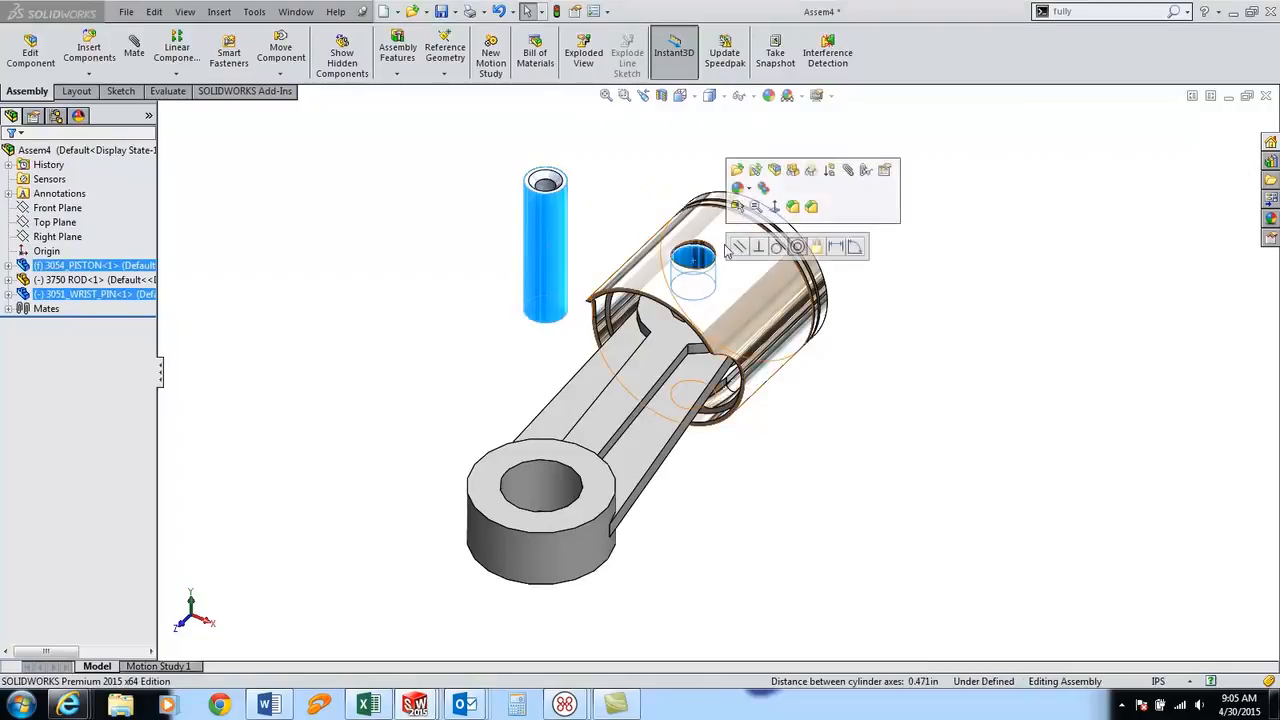
{"action": "left_click", "coordinate": [797, 247]}
{"action": "left_click", "coordinate": [8, 294]}
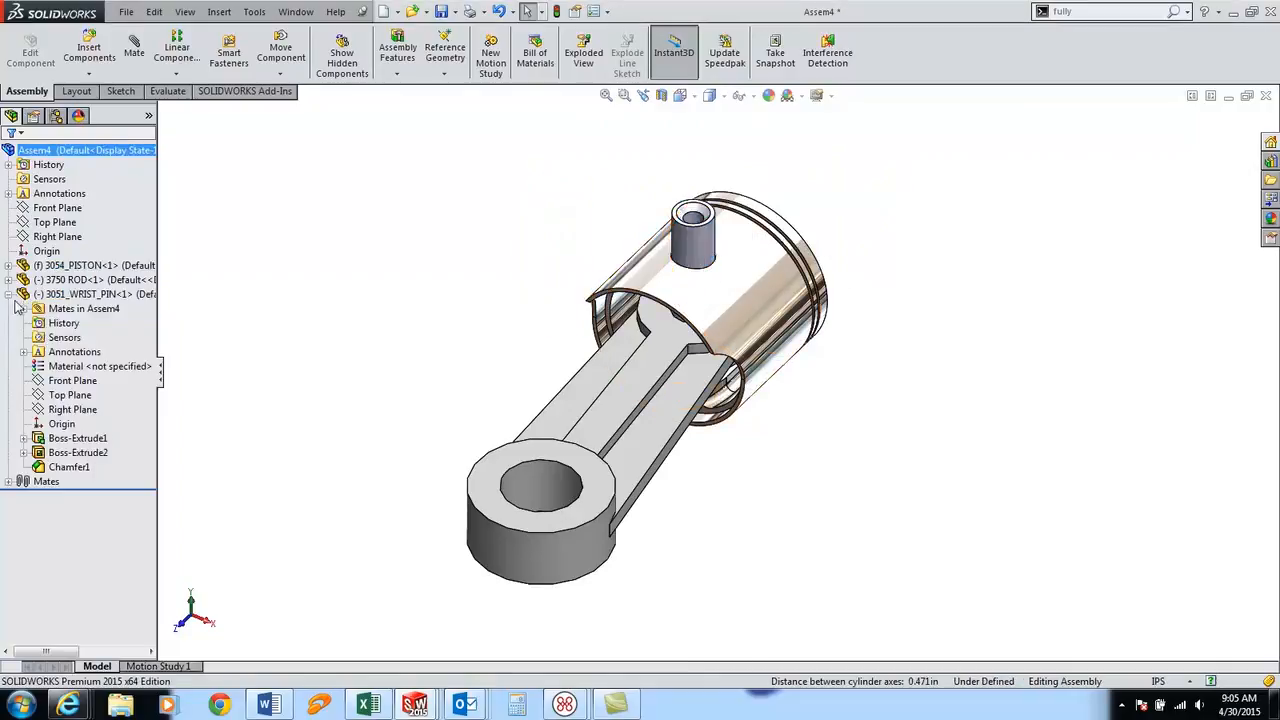
{"action": "left_click", "coordinate": [72, 409]}
{"action": "left_click", "coordinate": [60, 222], "text": "ctrl"}
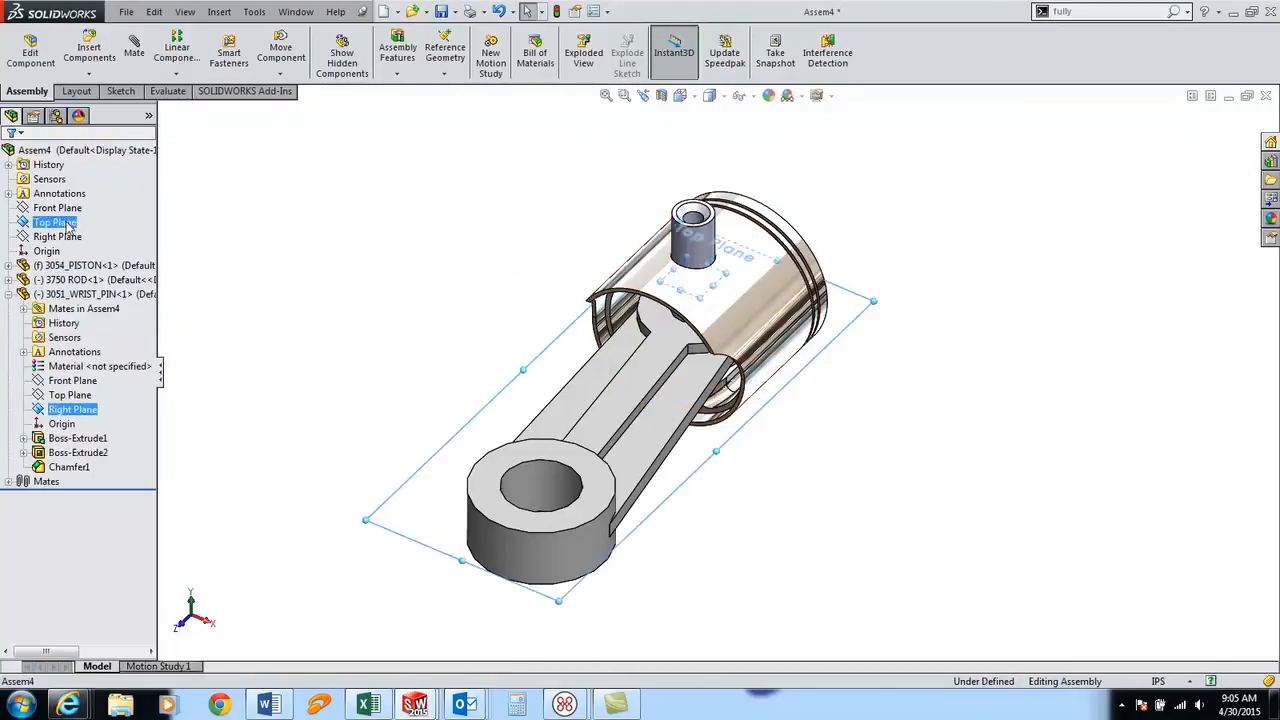
{"action": "left_click", "coordinate": [88, 226]}
{"action": "middle_click_drag", "start_coordinate": [423, 306], "coordinate": [405, 238]}
Save all modified documents, naming the assembly 3085 PISTON in the NEXT RC folder
{"action": "left_click", "coordinate": [445, 12]}
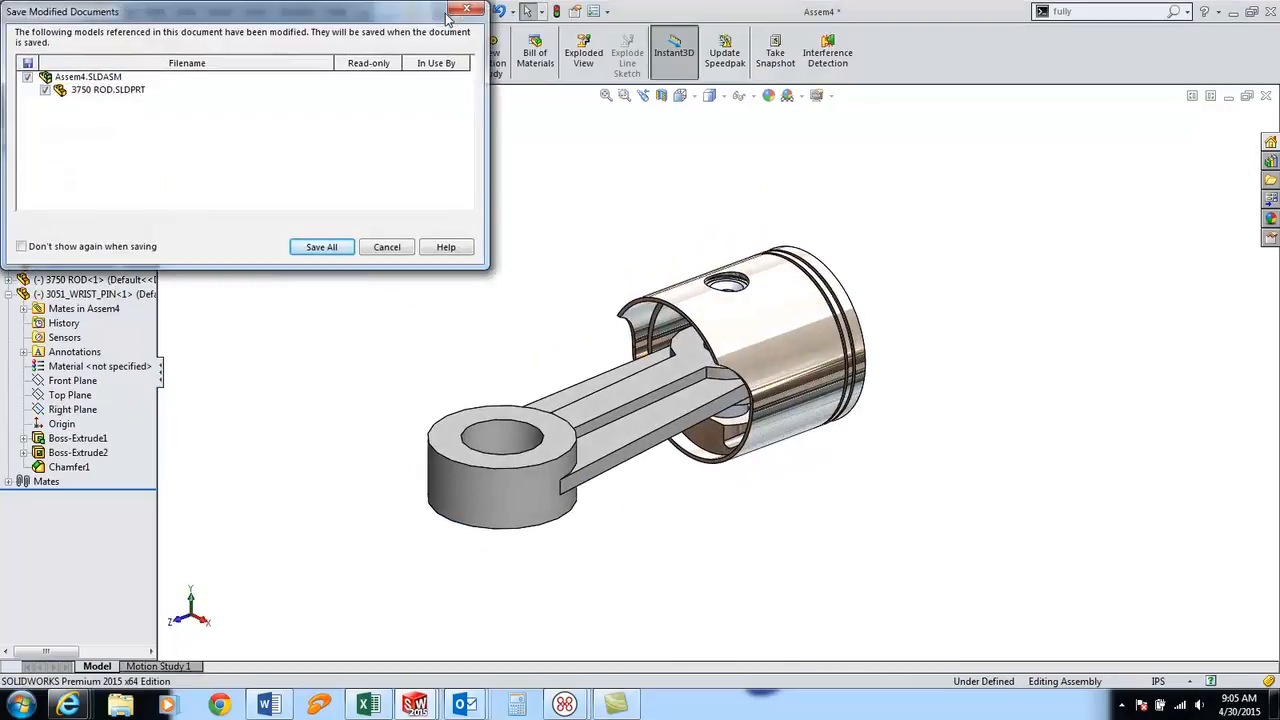
{"action": "left_click", "coordinate": [343, 247]}
{"action": "type", "text": "30"}
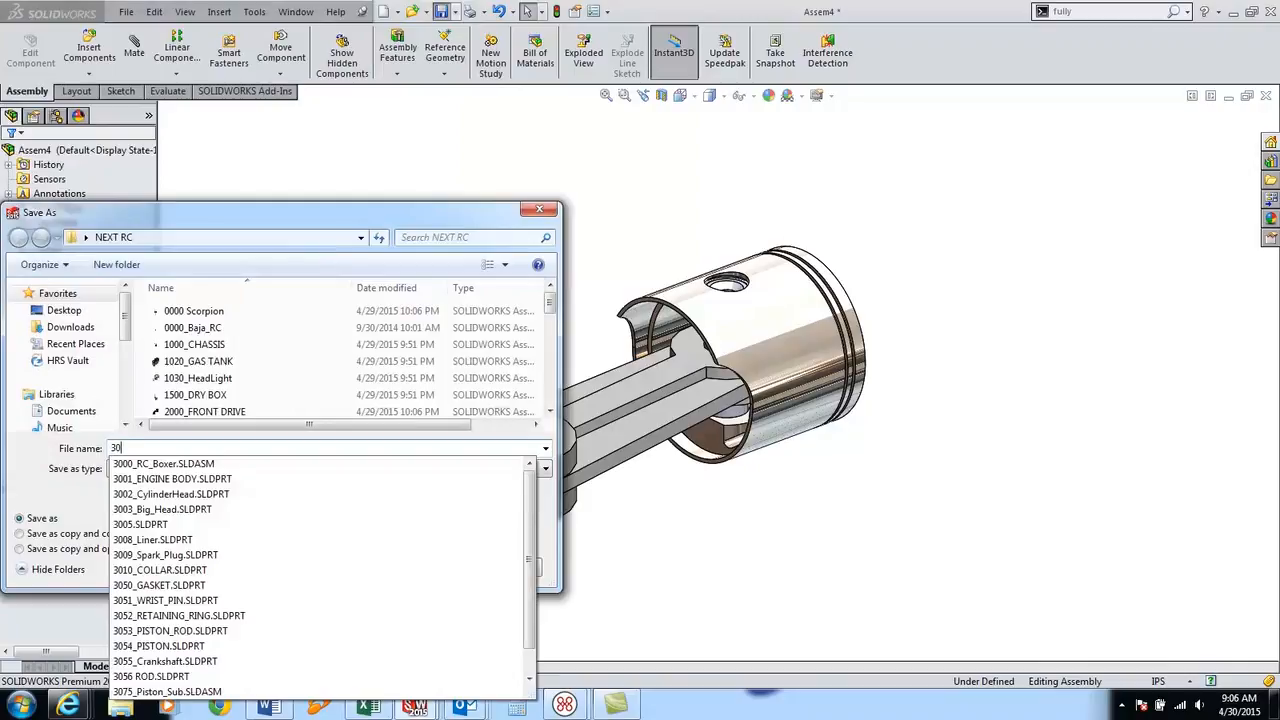
{"action": "type", "text": "80"}
{"action": "type", "text": "5 PISTON"}
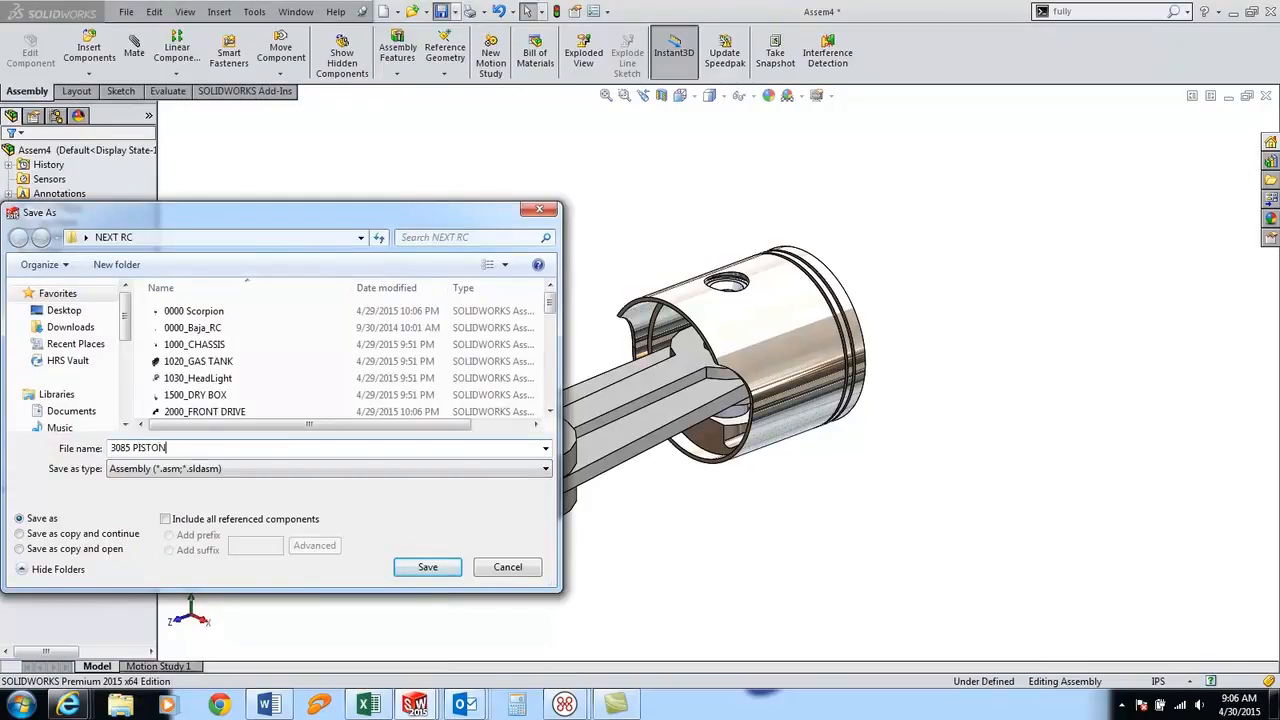
{"action": "key", "text": "Return"}
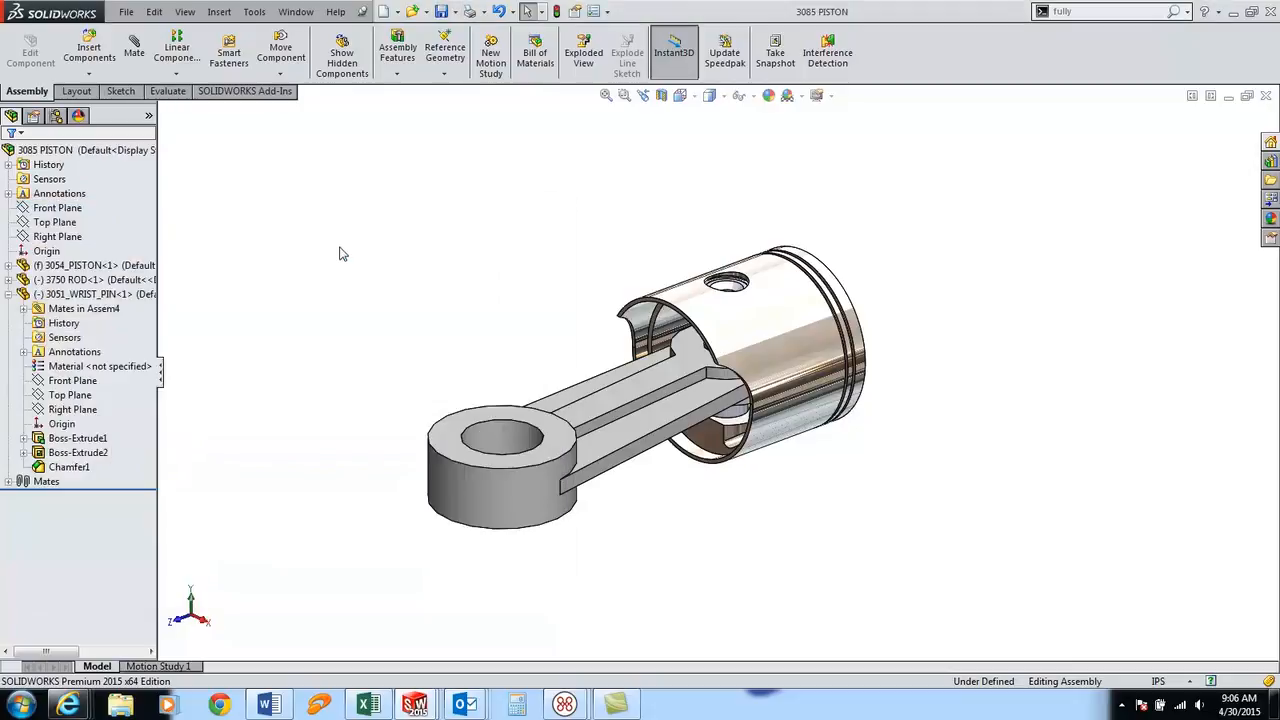
Create a drawing of the assembly from the RC Engine A size template and place an isometric view on the sheet
{"action": "left_click", "coordinate": [396, 14]}
{"action": "left_click", "coordinate": [408, 44]}
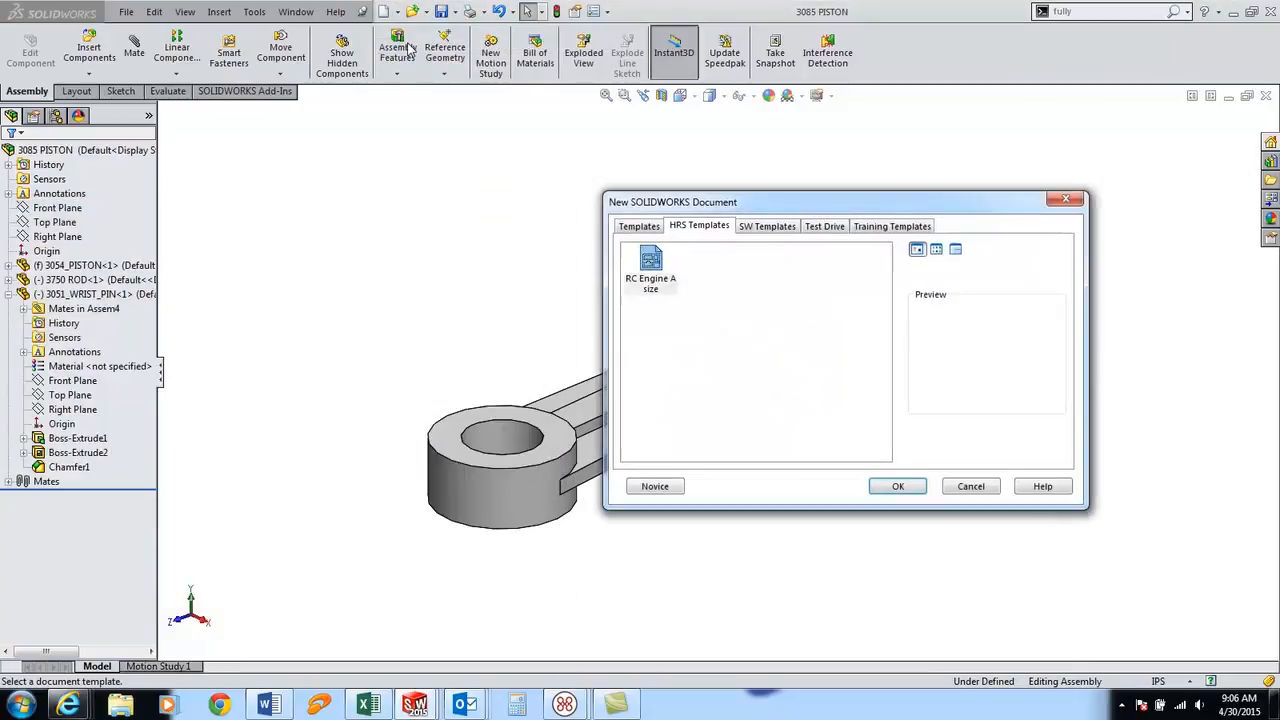
{"action": "double_click", "coordinate": [645, 255]}
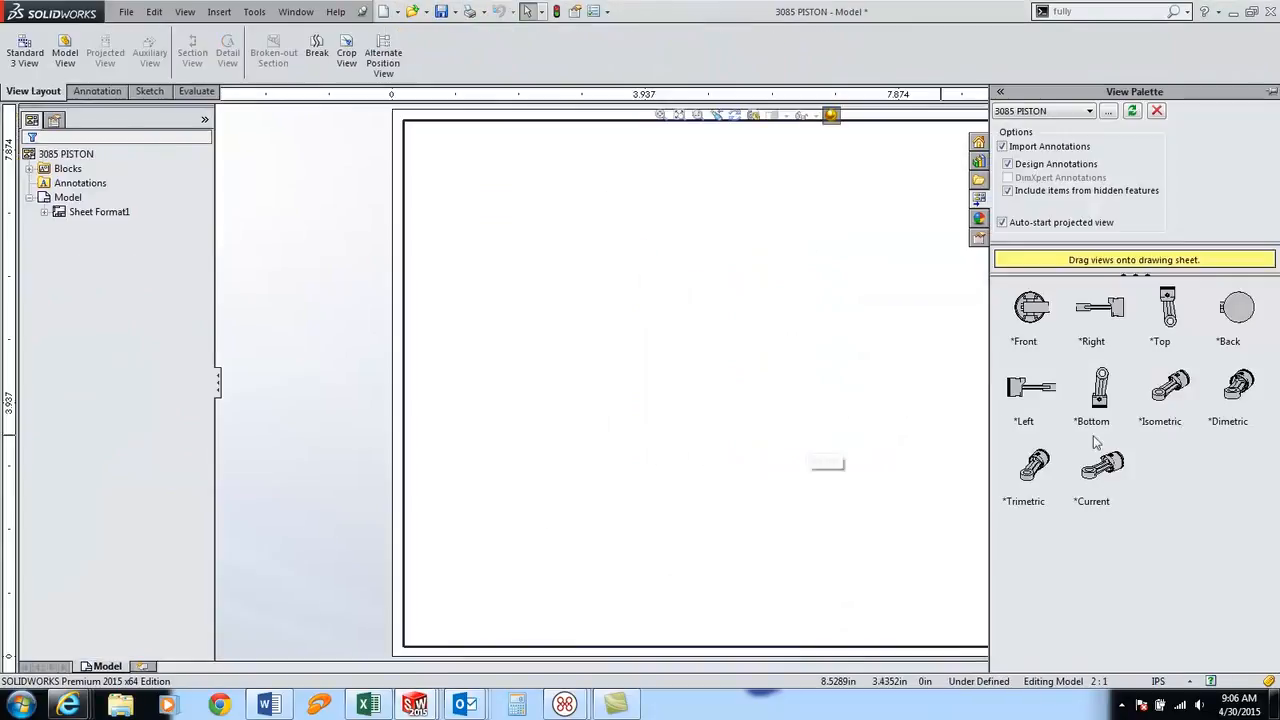
{"action": "mouse_move", "coordinate": [1170, 385]}
{"action": "left_mouse_down"}
{"action": "mouse_move", "coordinate": [740, 445]}
{"action": "mouse_move", "coordinate": [608, 449]}
{"action": "left_mouse_up"}
Display the isometric drawing view as shaded with edges and set its custom scale to 4:1
{"action": "scroll", "coordinate": [200, 458], "scroll_direction": "down", "scroll_amount": 3}
{"action": "scroll", "coordinate": [200, 458], "scroll_direction": "down", "scroll_amount": 2}
{"action": "left_click", "coordinate": [122, 497]}
{"action": "left_click", "coordinate": [57, 594]}
{"action": "left_click", "coordinate": [90, 612]}
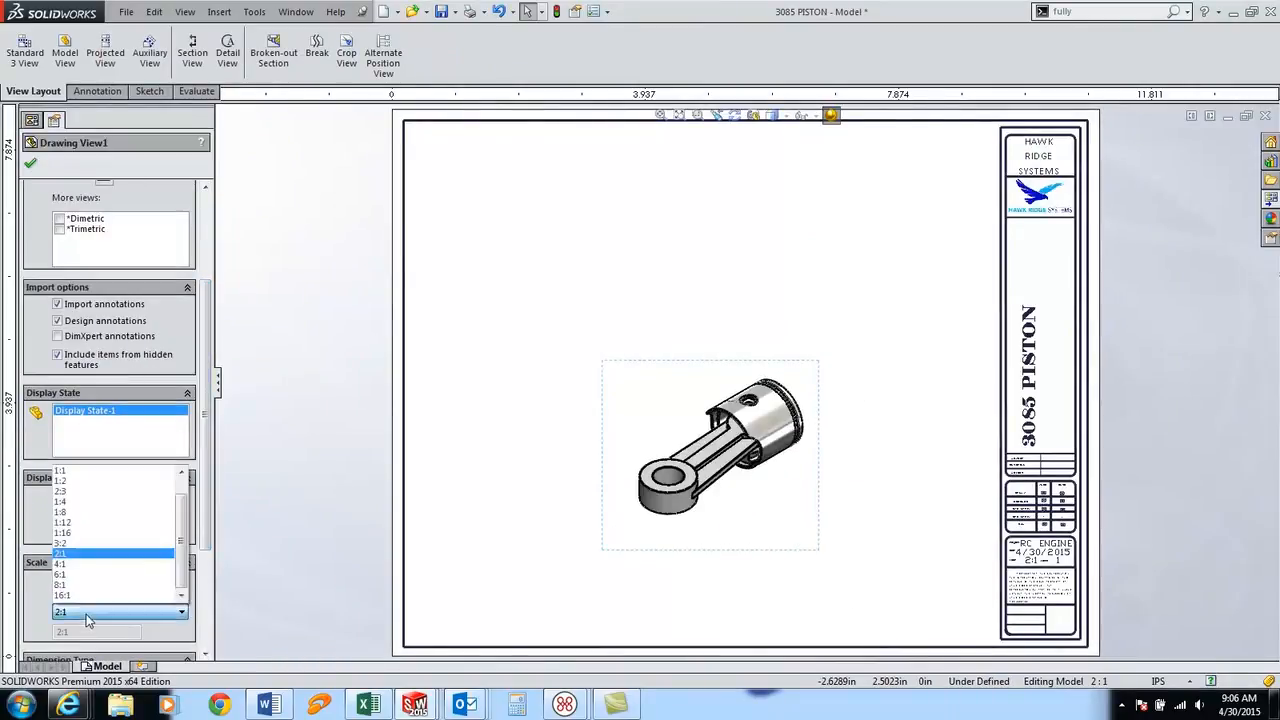
{"action": "left_click", "coordinate": [89, 566]}
{"action": "left_click", "coordinate": [30, 163]}
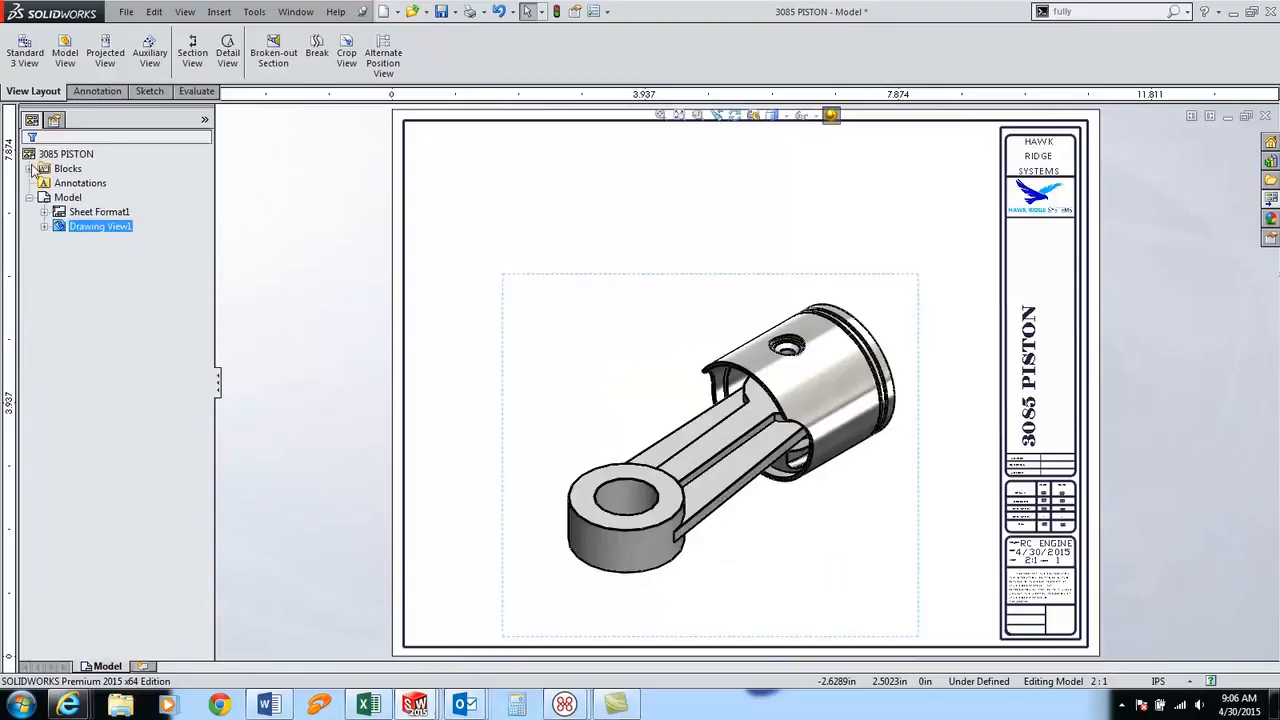
Rotate the drawing view in 3D to a lower angle that looks into the piston's open end, and keep that orientation
{"action": "left_click", "coordinate": [584, 318]}
{"action": "left_click", "coordinate": [753, 115]}
{"action": "mouse_move", "coordinate": [629, 380]}
{"action": "left_mouse_down"}
{"action": "mouse_move", "coordinate": [623, 289]}
{"action": "mouse_move", "coordinate": [640, 315]}
{"action": "left_mouse_up"}
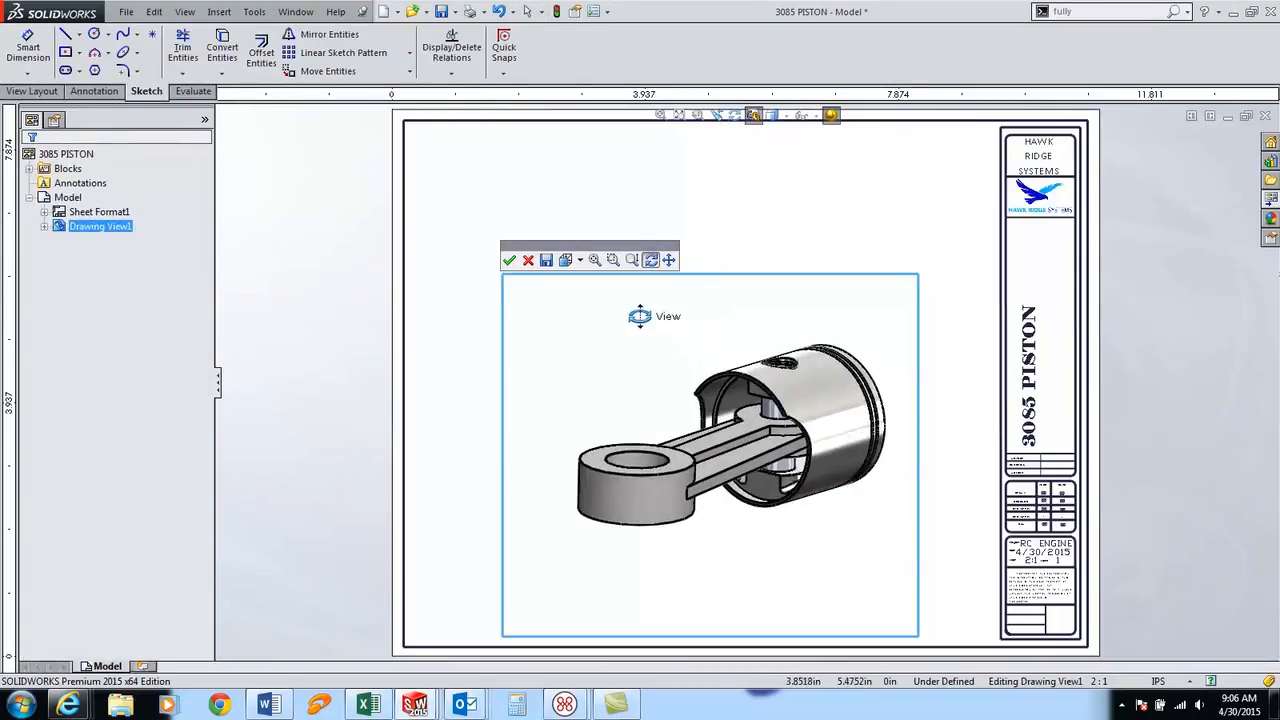
{"action": "left_click", "coordinate": [509, 260]}
Insert a bom-standard bill of materials for the assembly view at the sheet border's upper-left corner
{"action": "left_click", "coordinate": [594, 355]}
{"action": "right_click", "coordinate": [594, 355]}
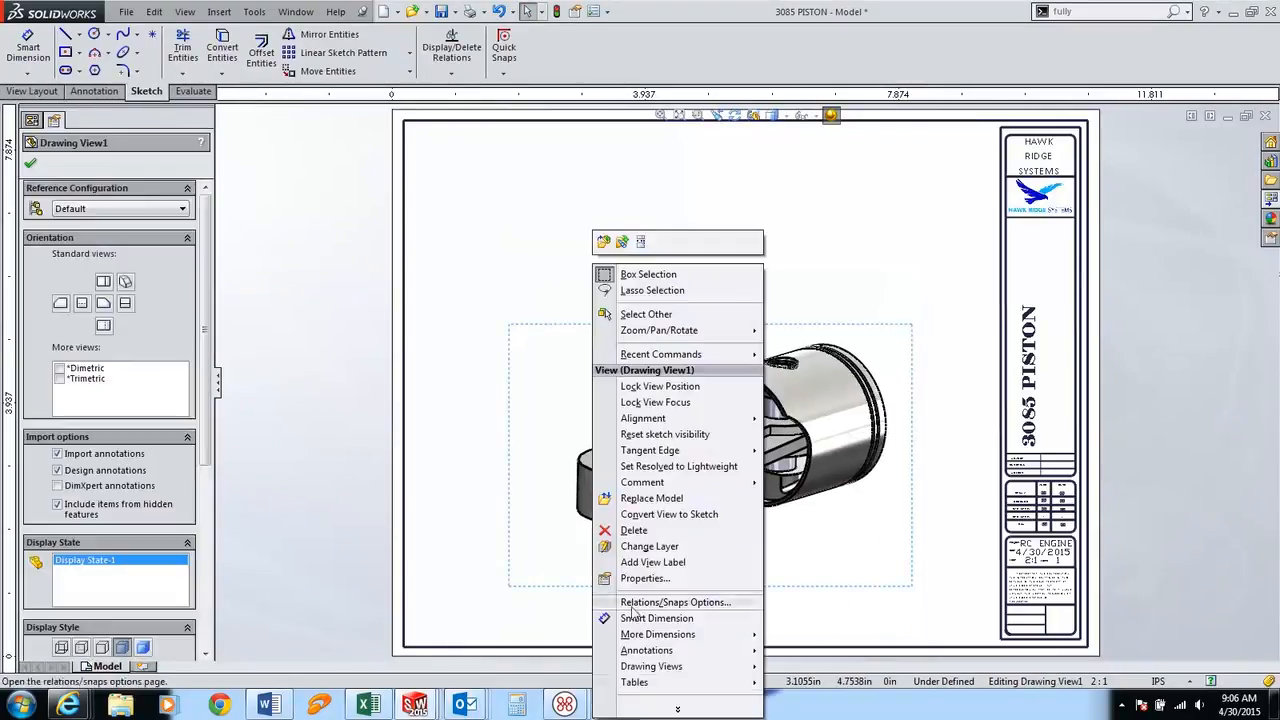
{"action": "mouse_move", "coordinate": [649, 684]}
{"action": "left_click", "coordinate": [820, 614]}
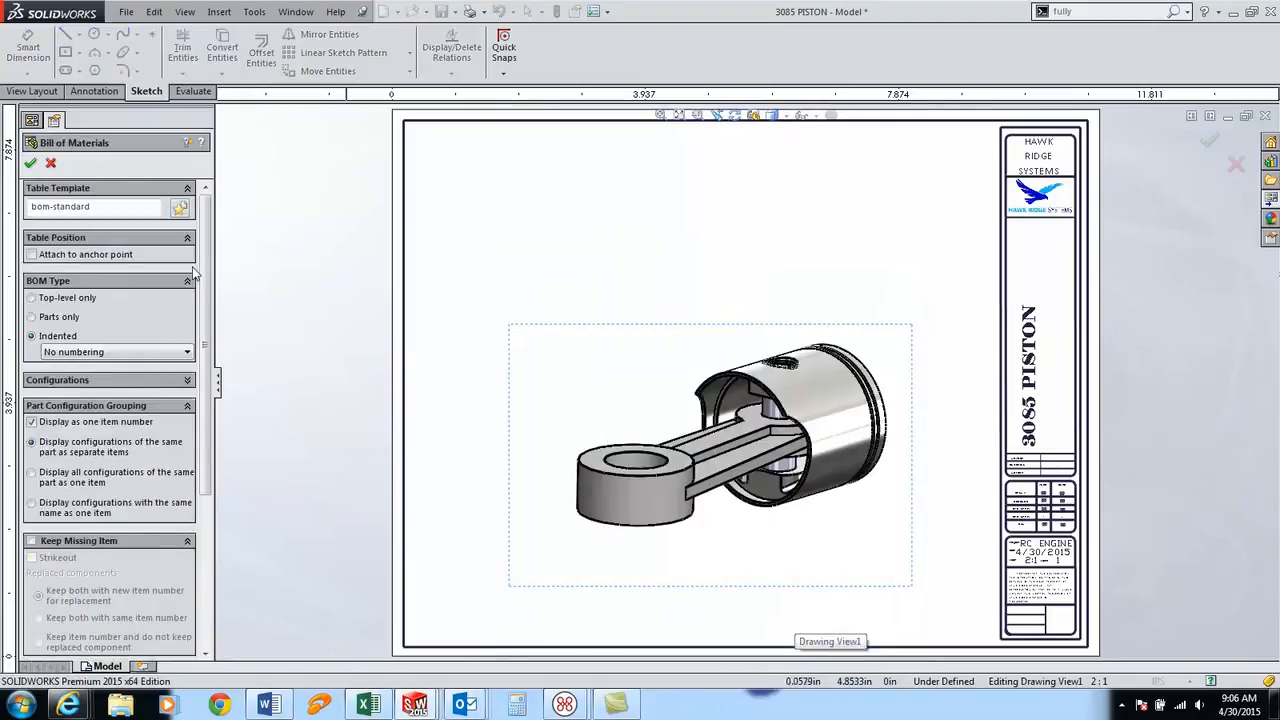
{"action": "left_click", "coordinate": [30, 163]}
{"action": "left_click", "coordinate": [408, 128]}
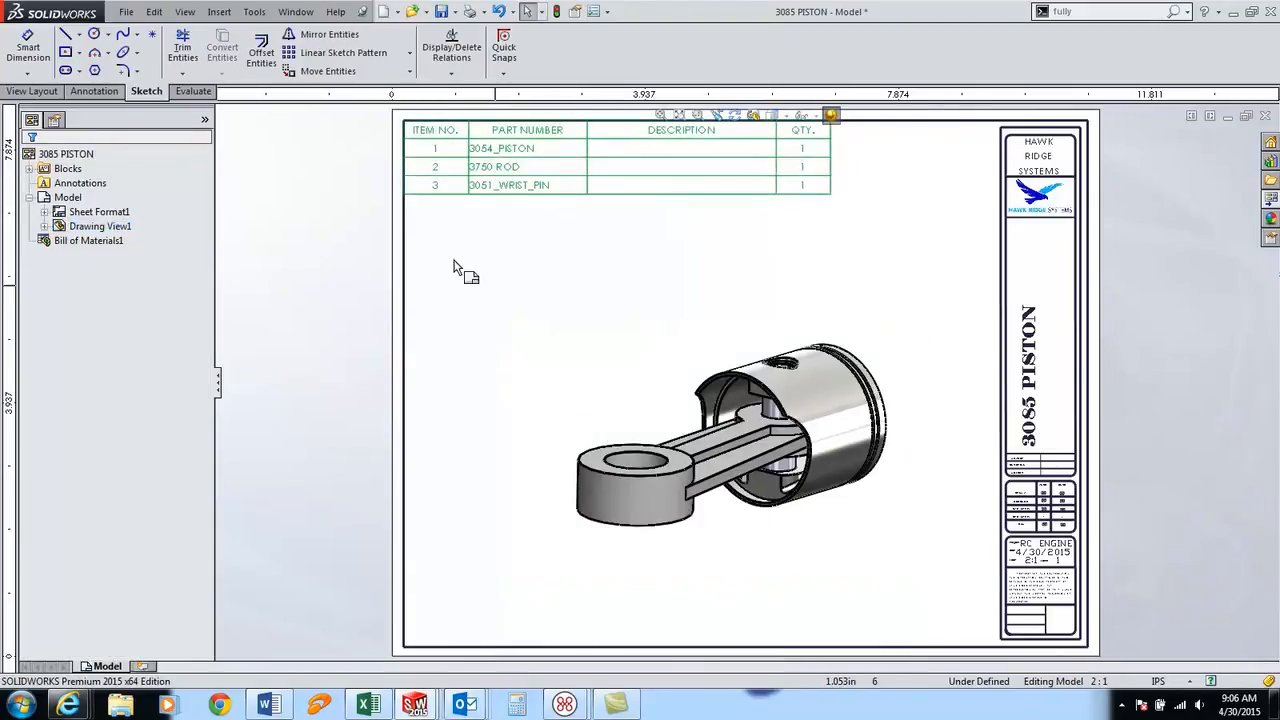
Add auto balloons to the assembly view in the square layout, with magnetic lines and edge-attached leaders
{"action": "left_click", "coordinate": [612, 439]}
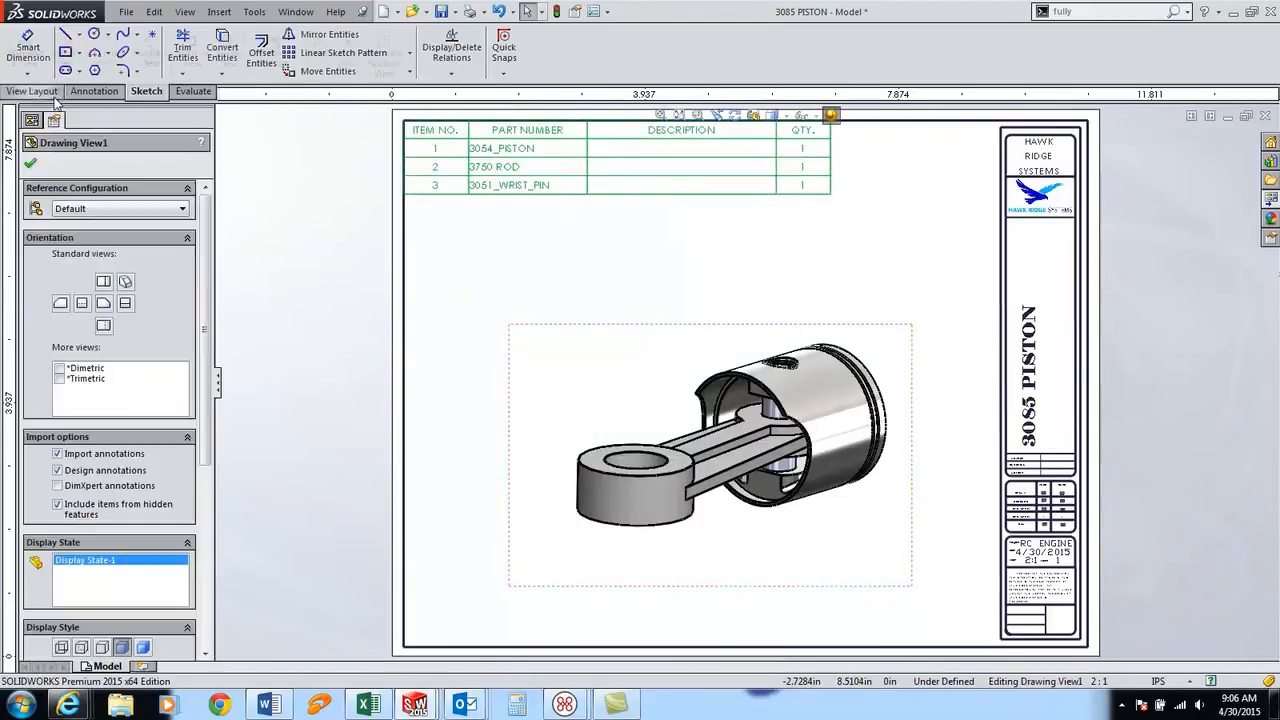
{"action": "left_click", "coordinate": [32, 91]}
{"action": "left_click", "coordinate": [94, 91]}
{"action": "left_click", "coordinate": [277, 52]}
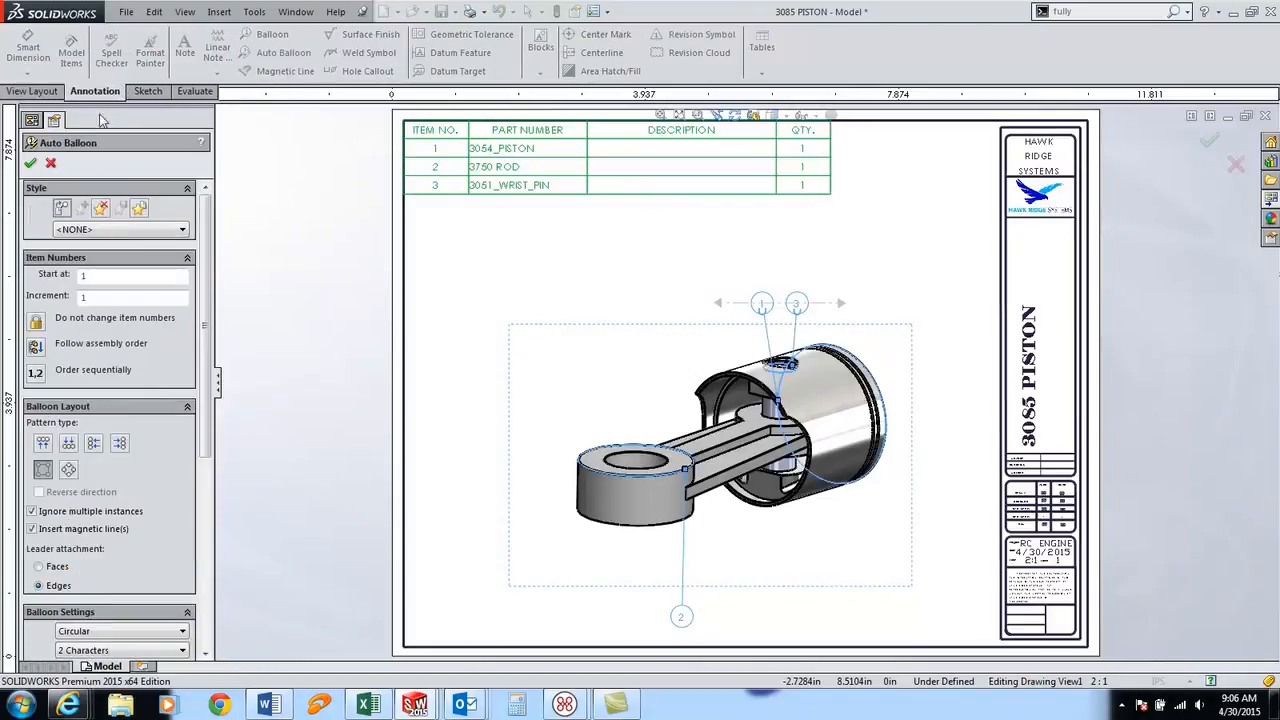
{"action": "left_click", "coordinate": [31, 164]}
Stretch the upper balloons' magnetic line diagonally above the view, about 6.64 in long at about 19 degrees
{"action": "left_click", "coordinate": [799, 303]}
{"action": "left_click_drag", "start_coordinate": [843, 303], "coordinate": [916, 217]}
{"action": "left_click_drag", "start_coordinate": [717, 303], "coordinate": [512, 358]}
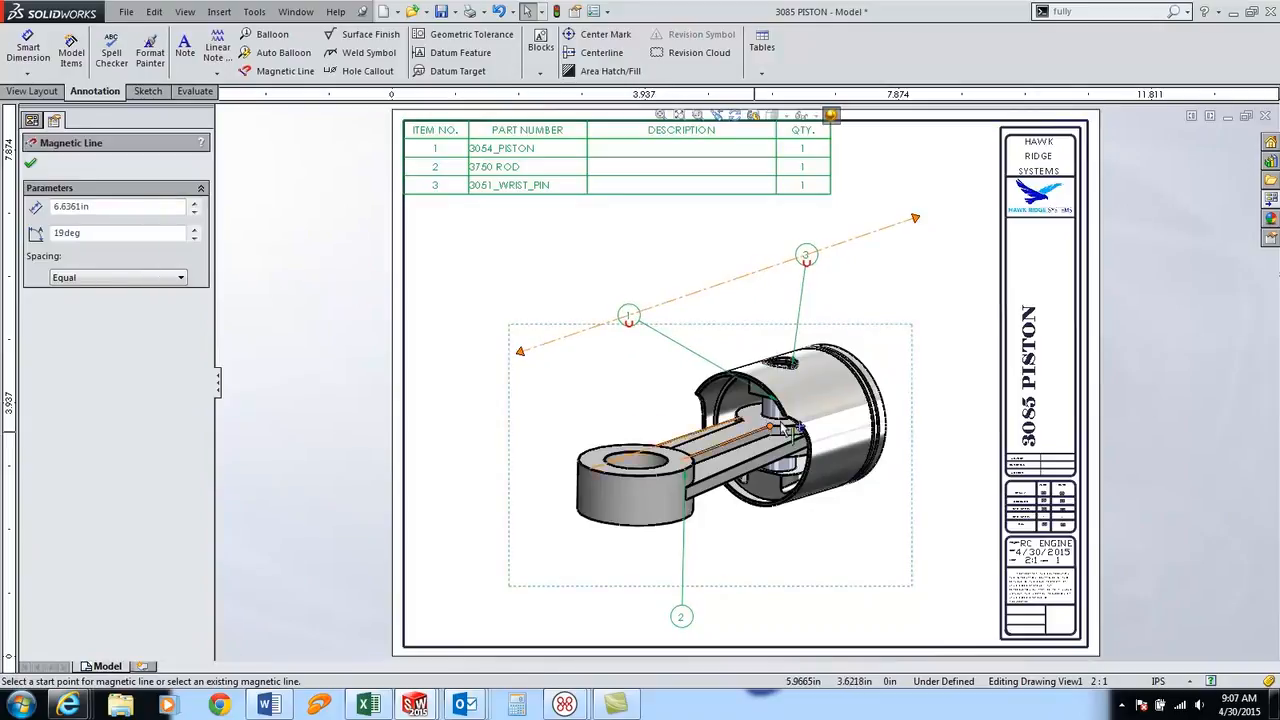
Reattach the leader of balloon 1 to the edge of the piston's open end
{"action": "left_click", "coordinate": [628, 314]}
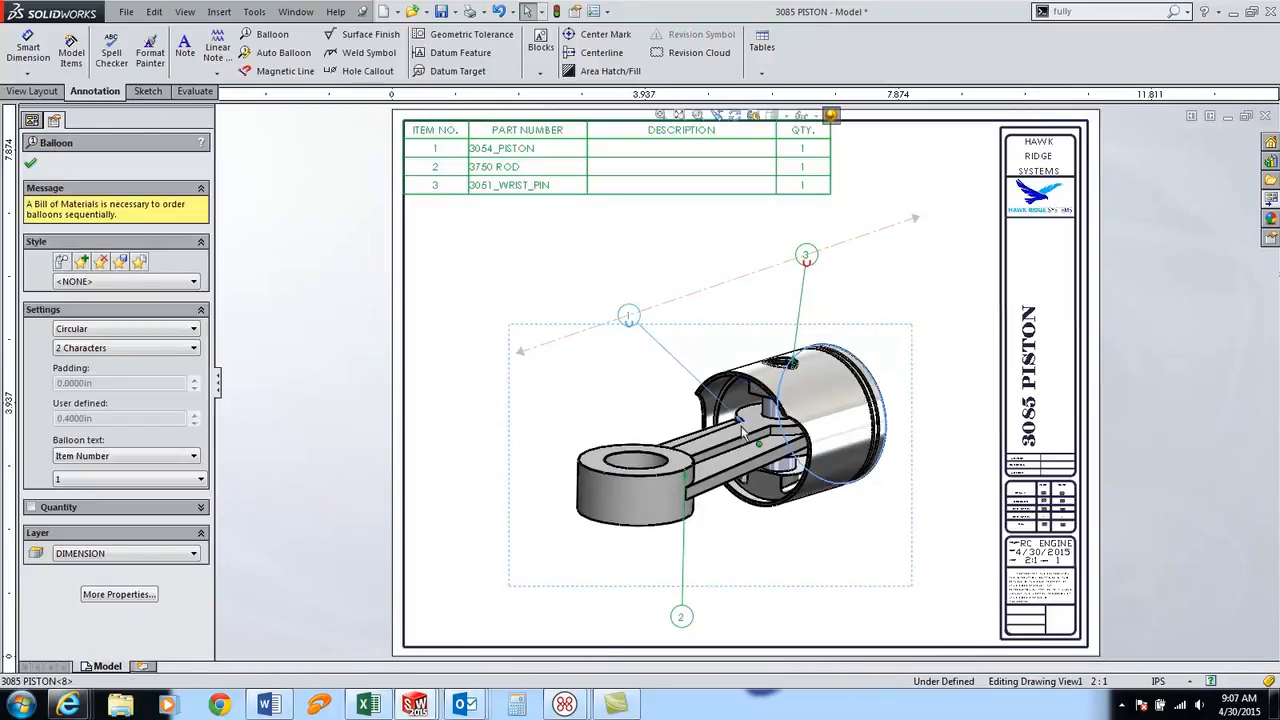
{"action": "left_click_drag", "start_coordinate": [745, 432], "coordinate": [705, 379]}
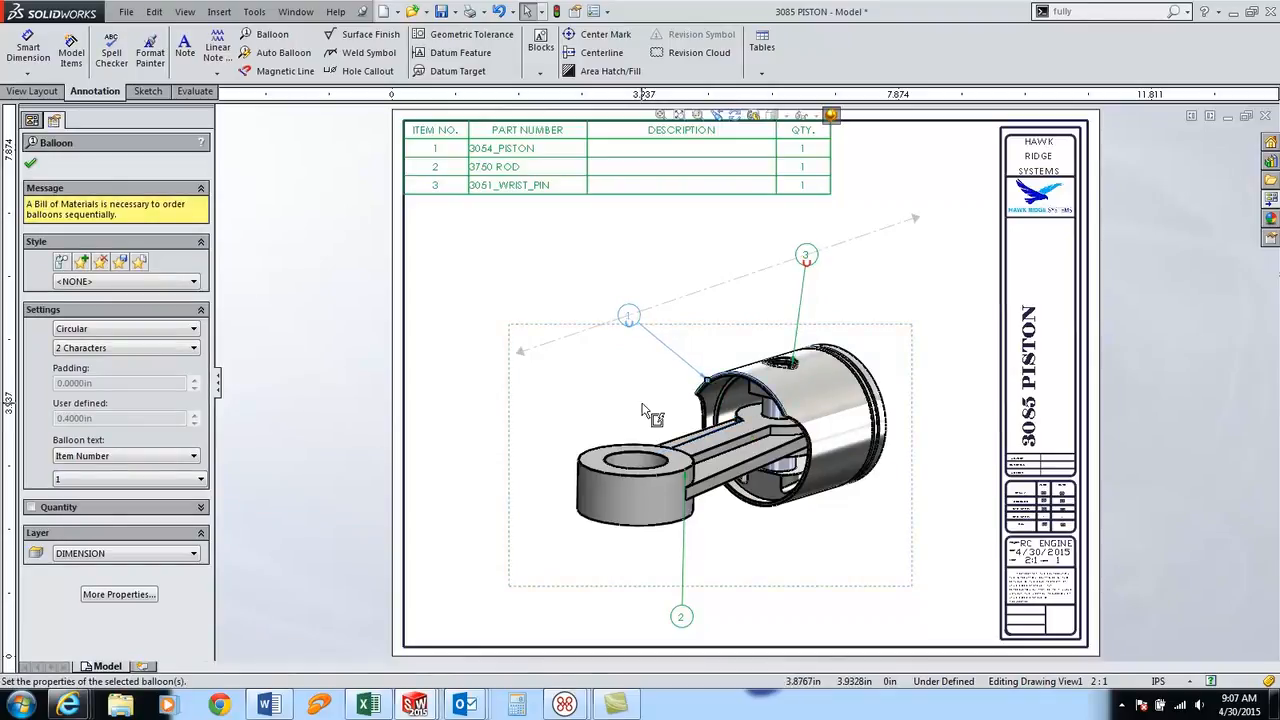
{"action": "left_click", "coordinate": [447, 343]}
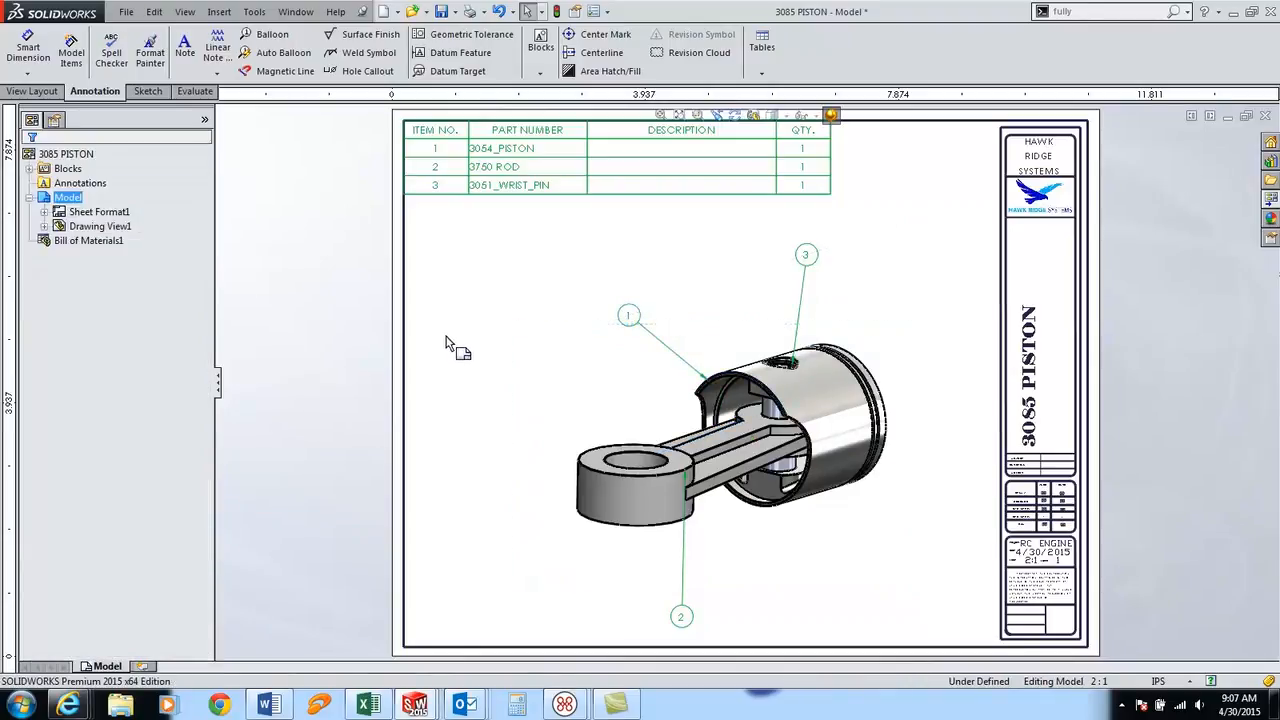
Tile all open document windows, and set the large-end bore diameter to 0.5 in in the 3750 ROD part
{"action": "left_click", "coordinate": [293, 12]}
{"action": "left_click", "coordinate": [308, 66]}
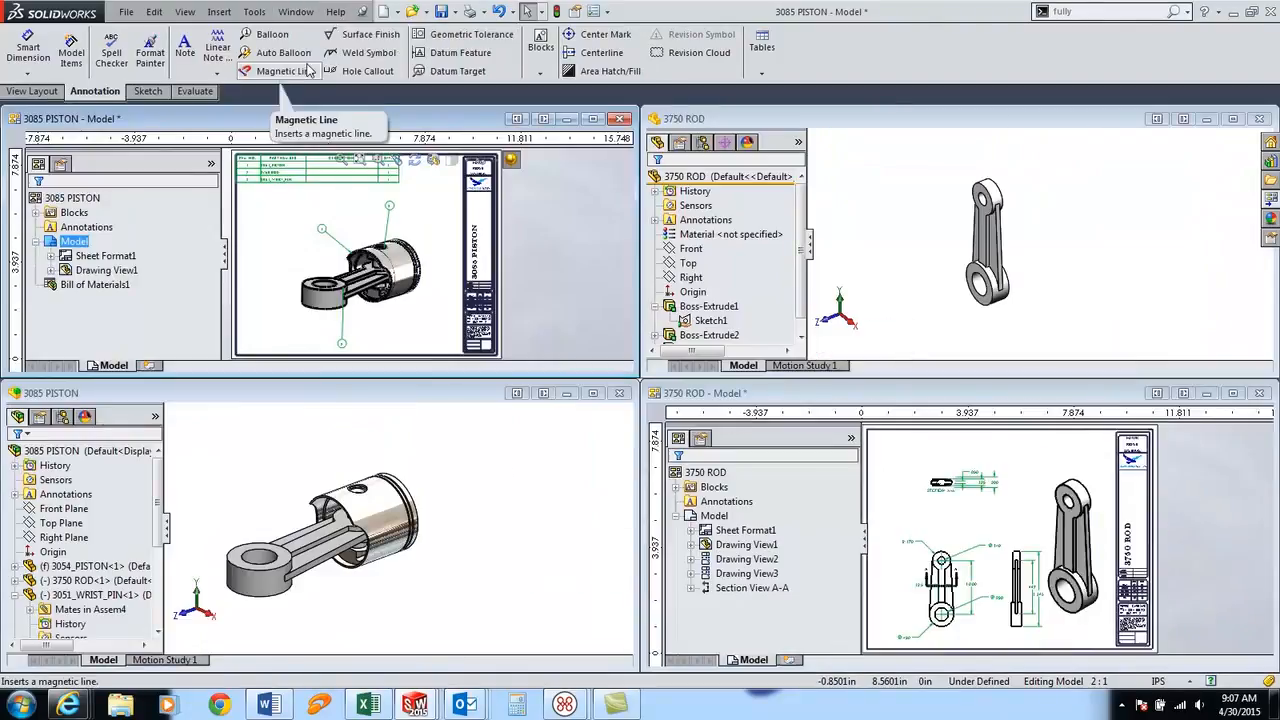
{"action": "left_click", "coordinate": [936, 295]}
{"action": "scroll", "coordinate": [936, 295], "scroll_direction": "down", "scroll_amount": 3}
{"action": "double_click", "coordinate": [978, 288]}
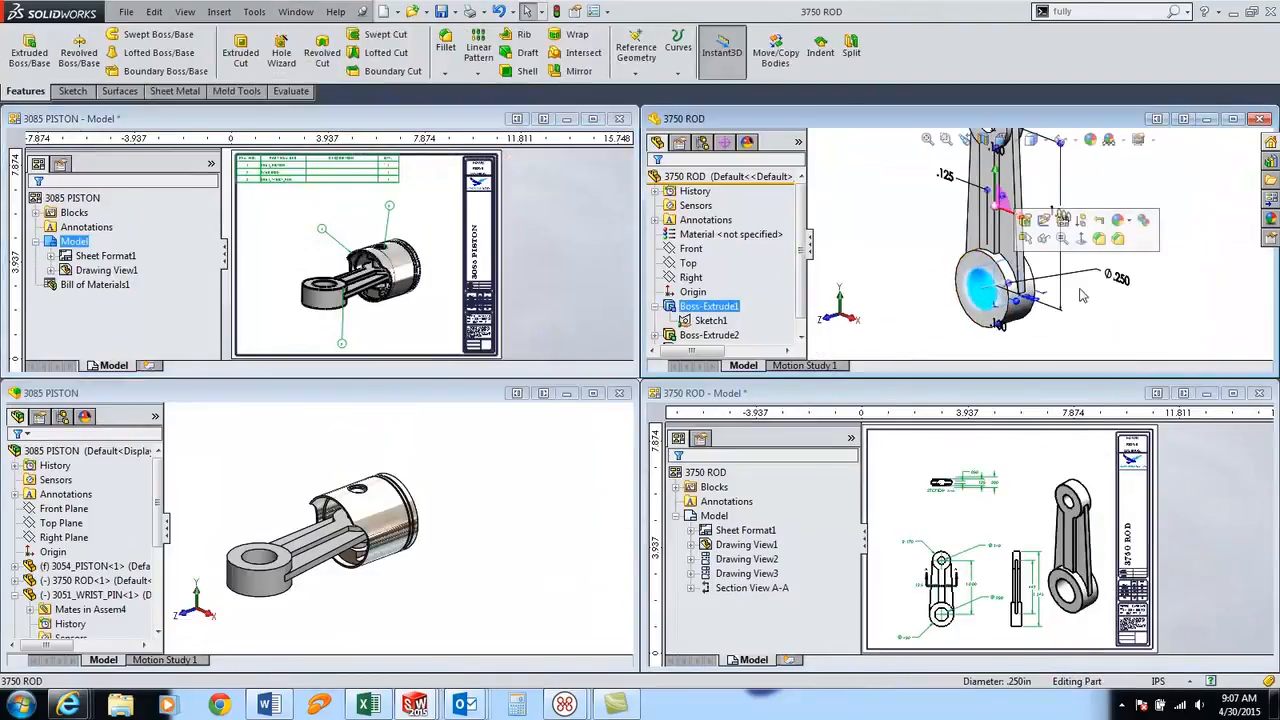
{"action": "double_click", "coordinate": [1113, 289]}
{"action": "type", "text": ".5"}
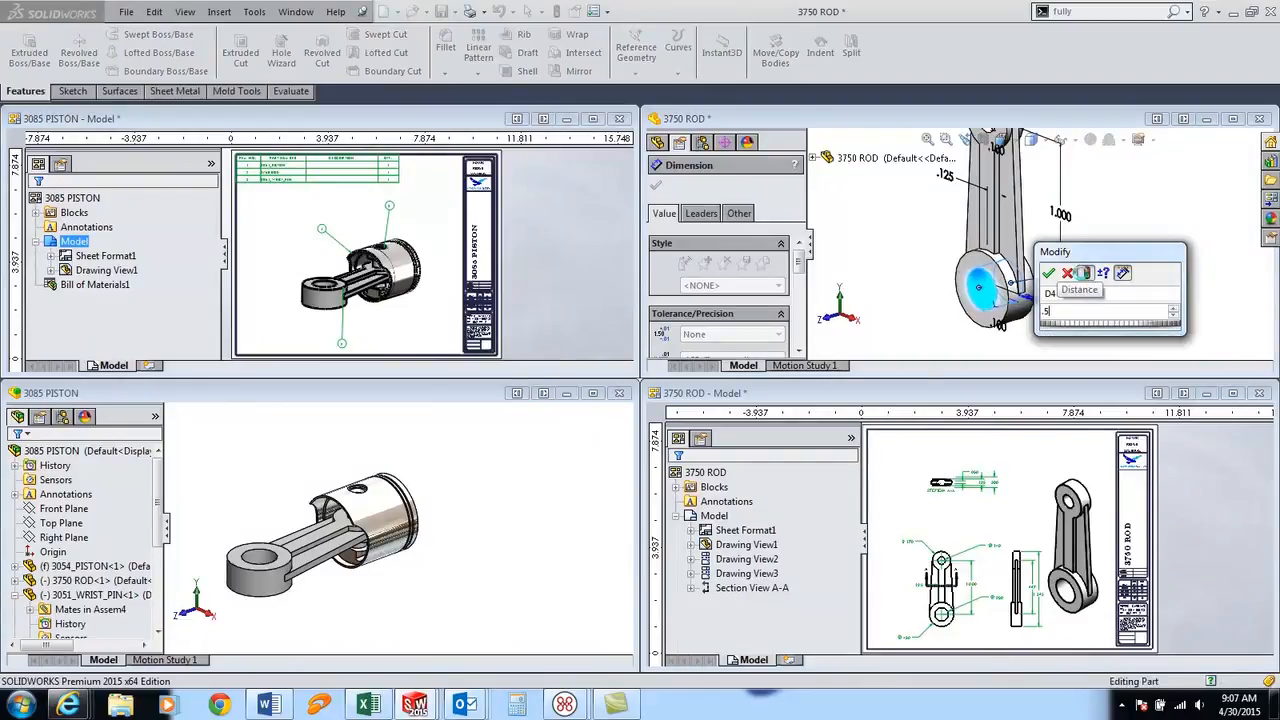
{"action": "left_click", "coordinate": [1048, 273]}
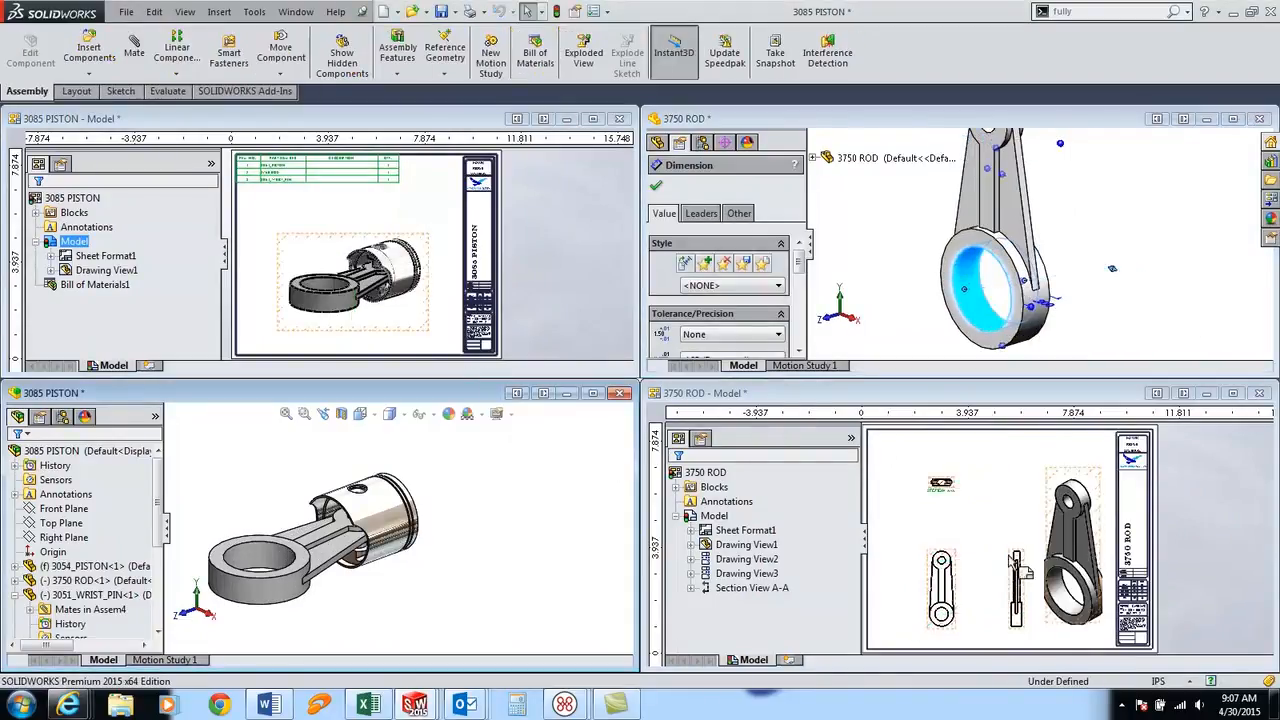
Set the rod's large-end bore diameter to 0.375 in from the 3085 PISTON assembly, and activate both drawings to update them
{"action": "left_click", "coordinate": [252, 560]}
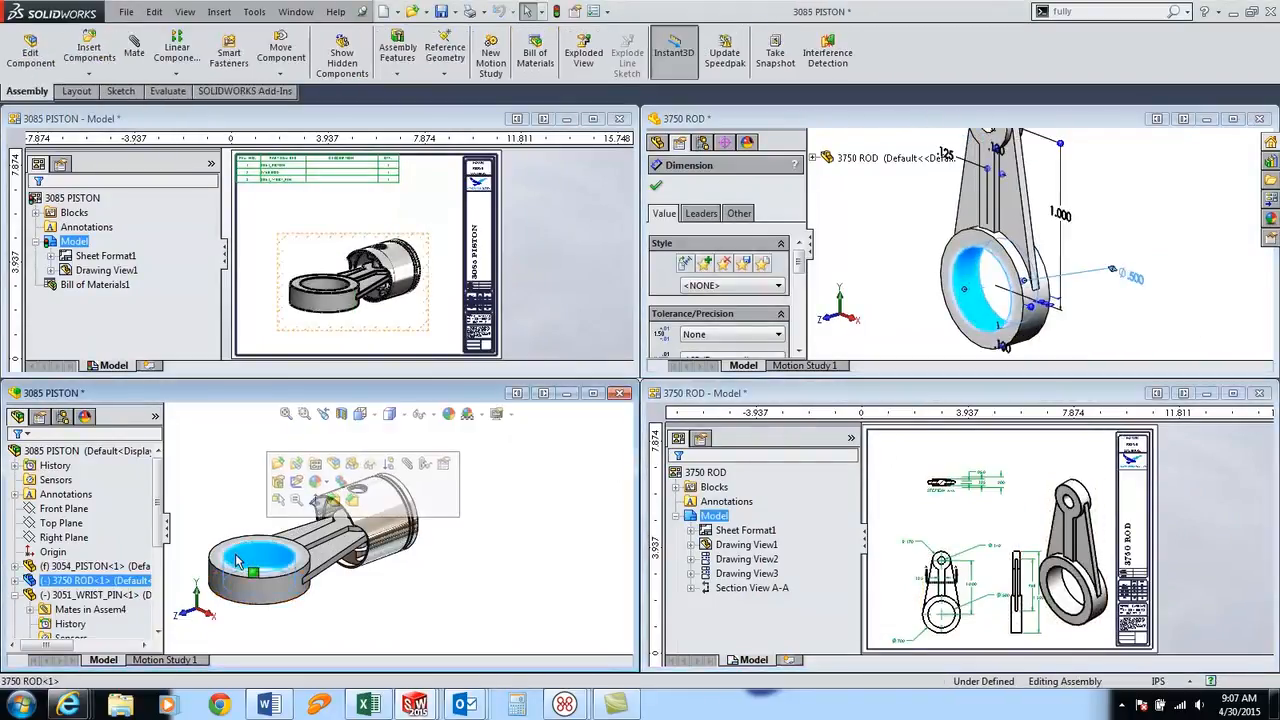
{"action": "double_click", "coordinate": [247, 548]}
{"action": "double_click", "coordinate": [190, 516]}
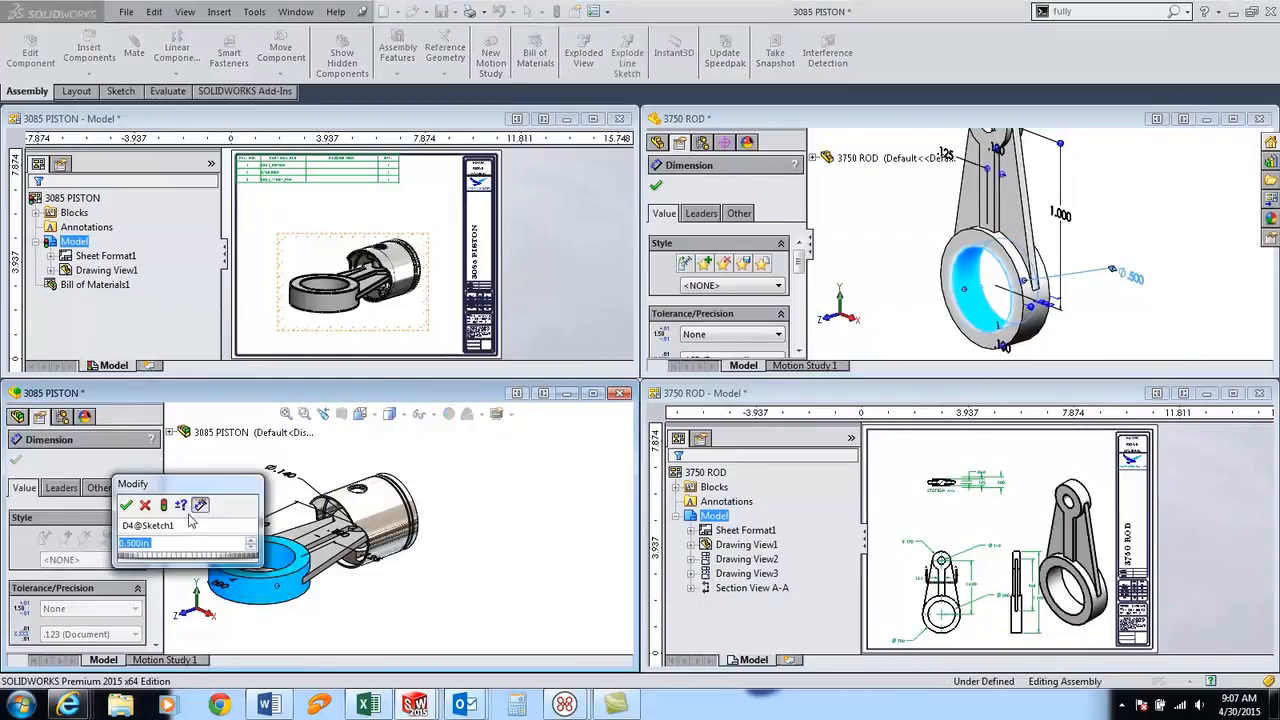
{"action": "type", "text": ".375"}
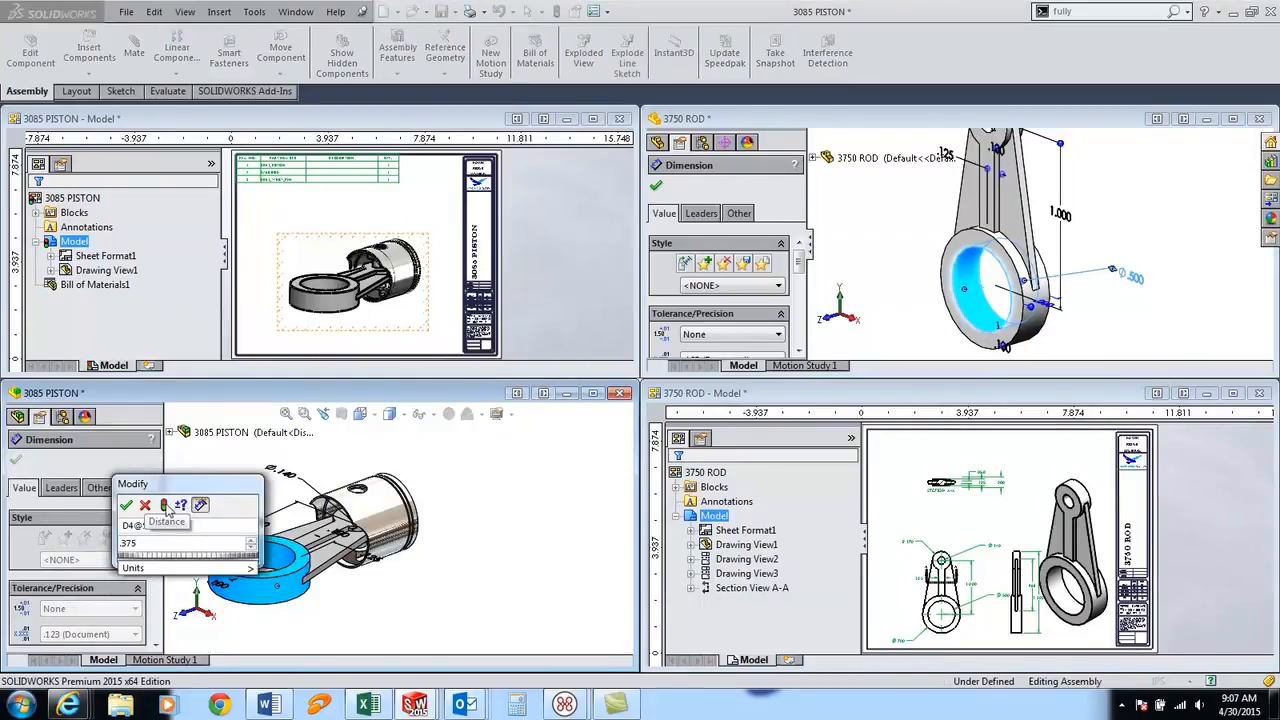
{"action": "left_click", "coordinate": [127, 505]}
{"action": "left_click", "coordinate": [355, 278]}
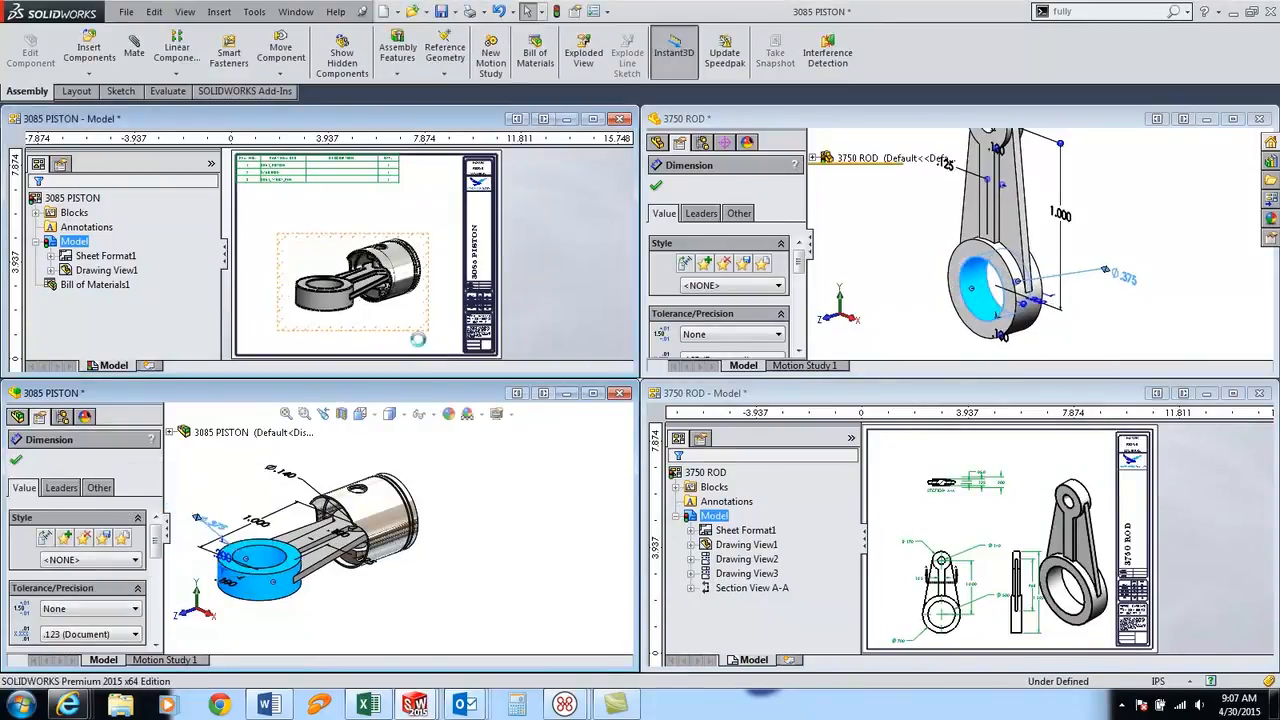
{"action": "left_click", "coordinate": [930, 520]}
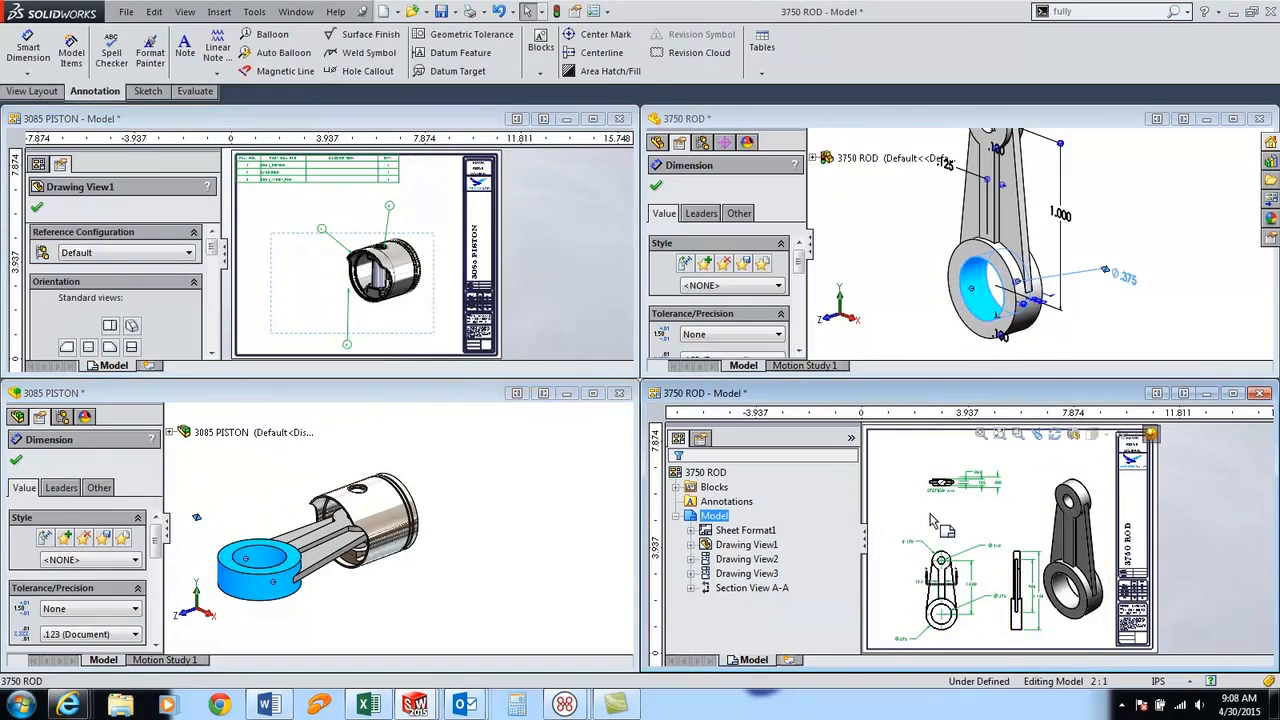